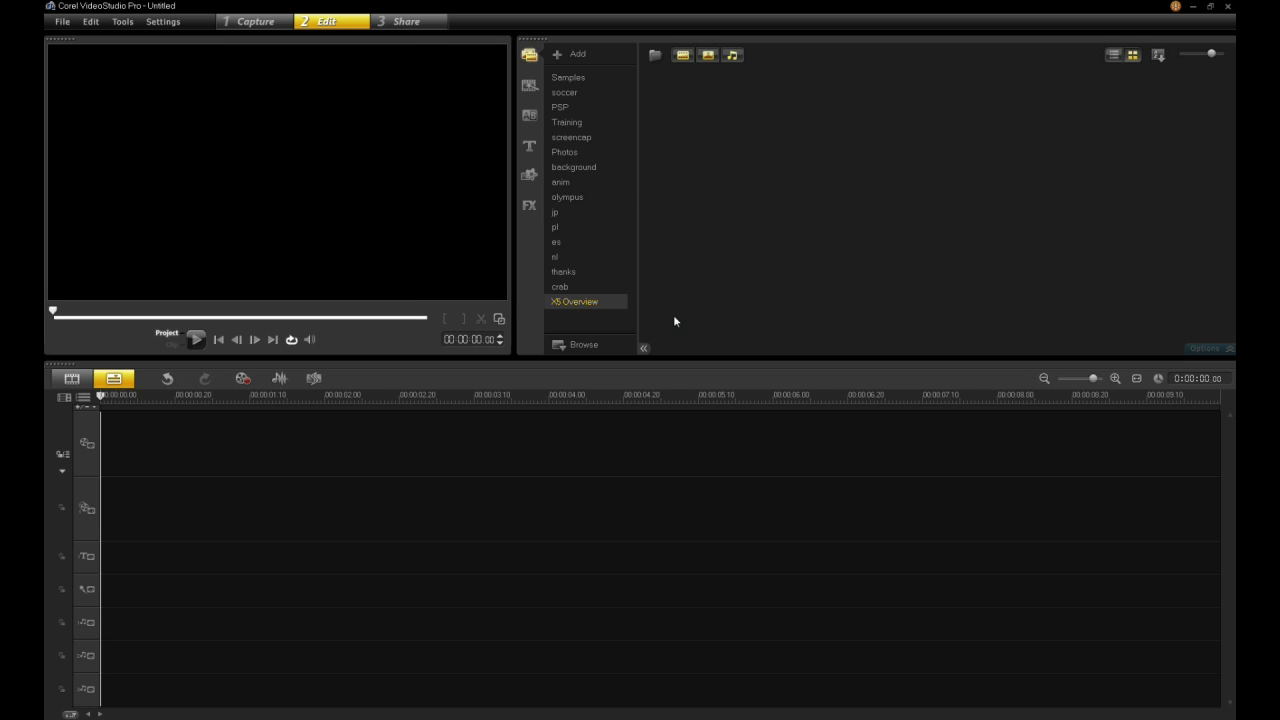
Step: Open the Samples media folder, view the Capture and Share workspaces, and return to the Edit workspace
click(568, 77)
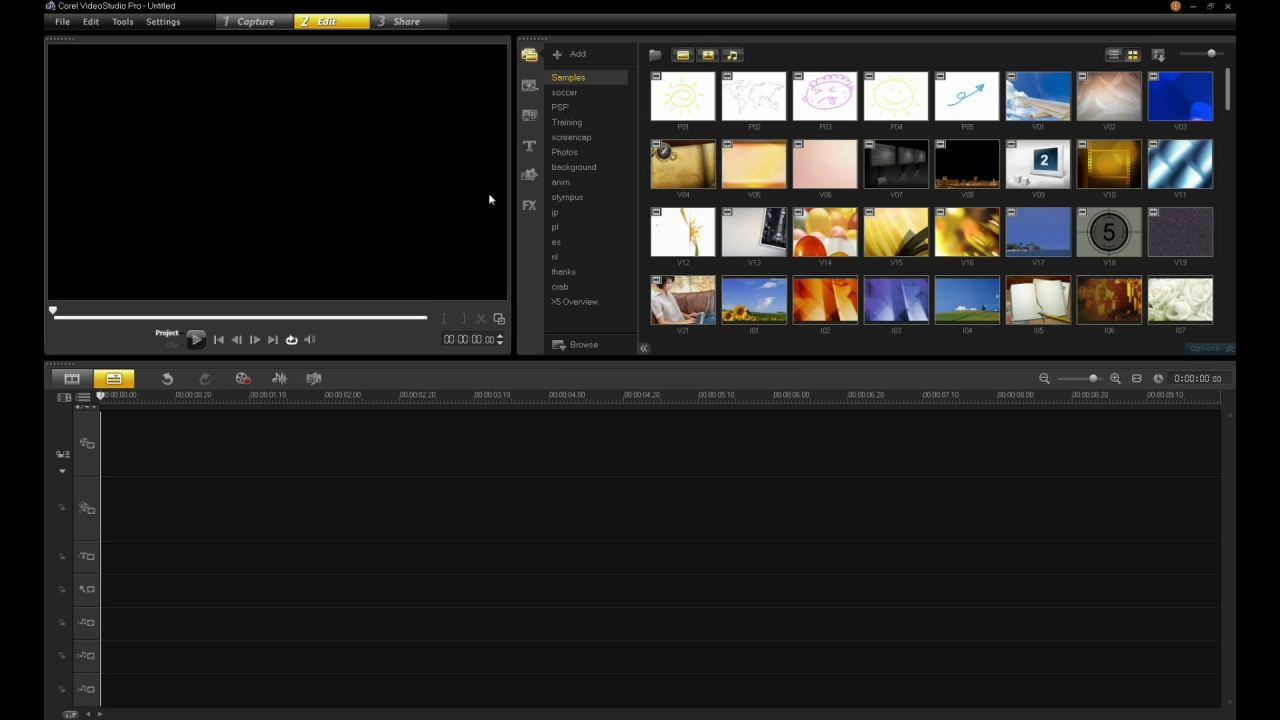
click(251, 26)
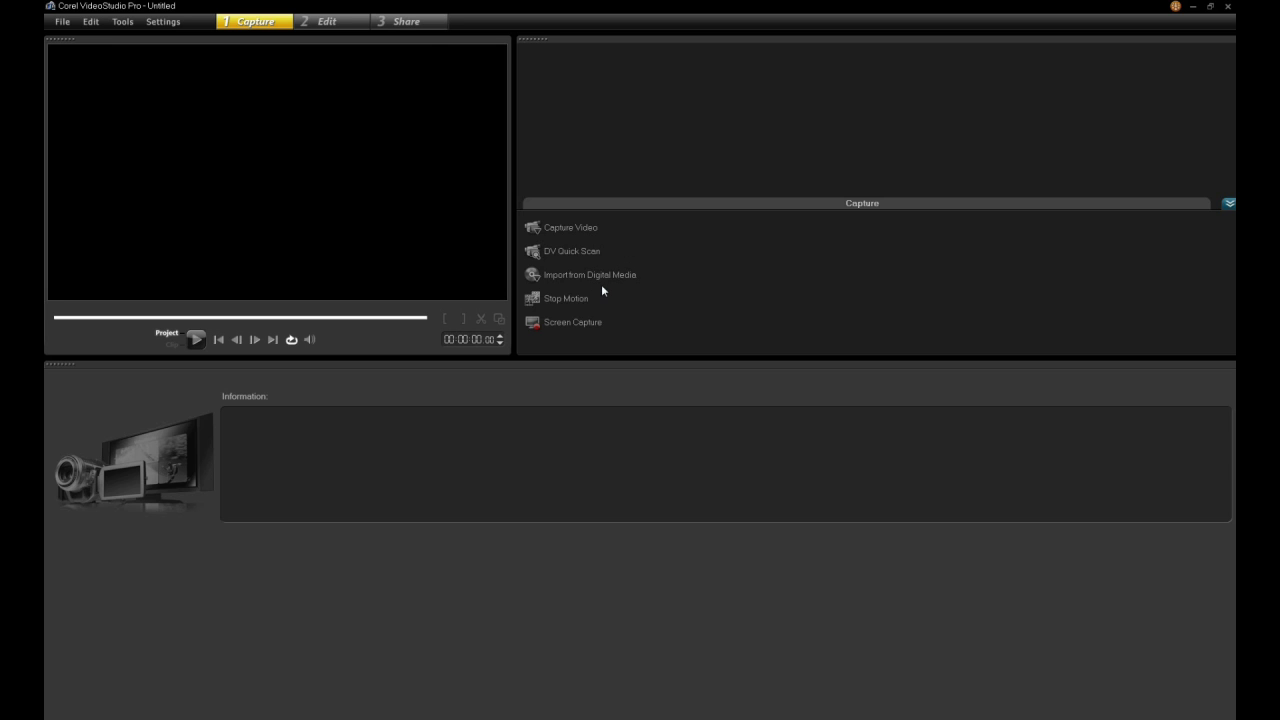
click(327, 21)
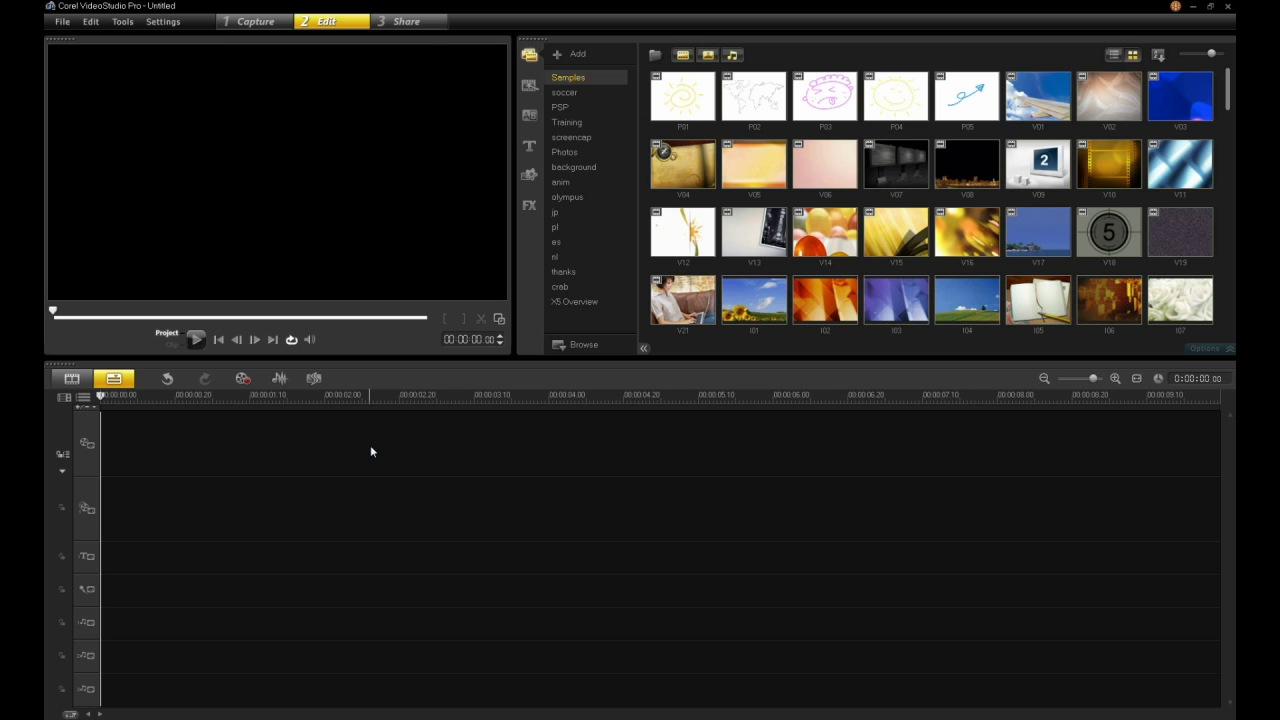
click(409, 22)
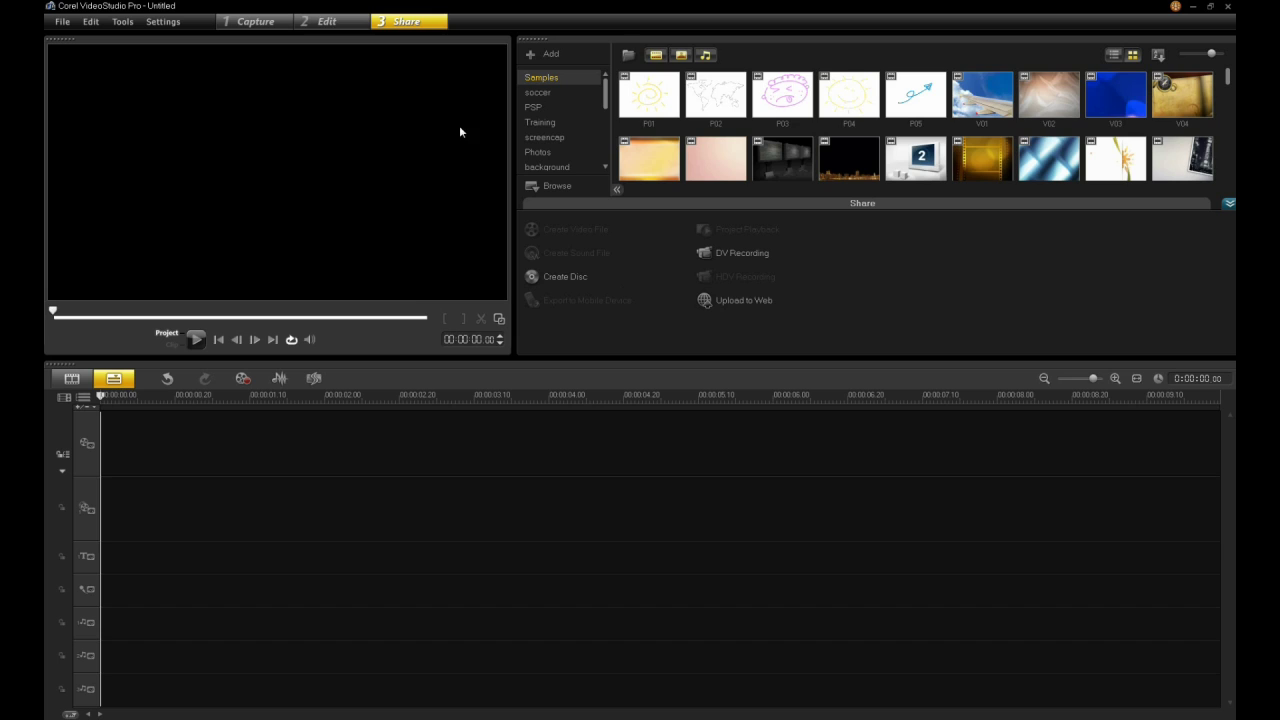
click(326, 21)
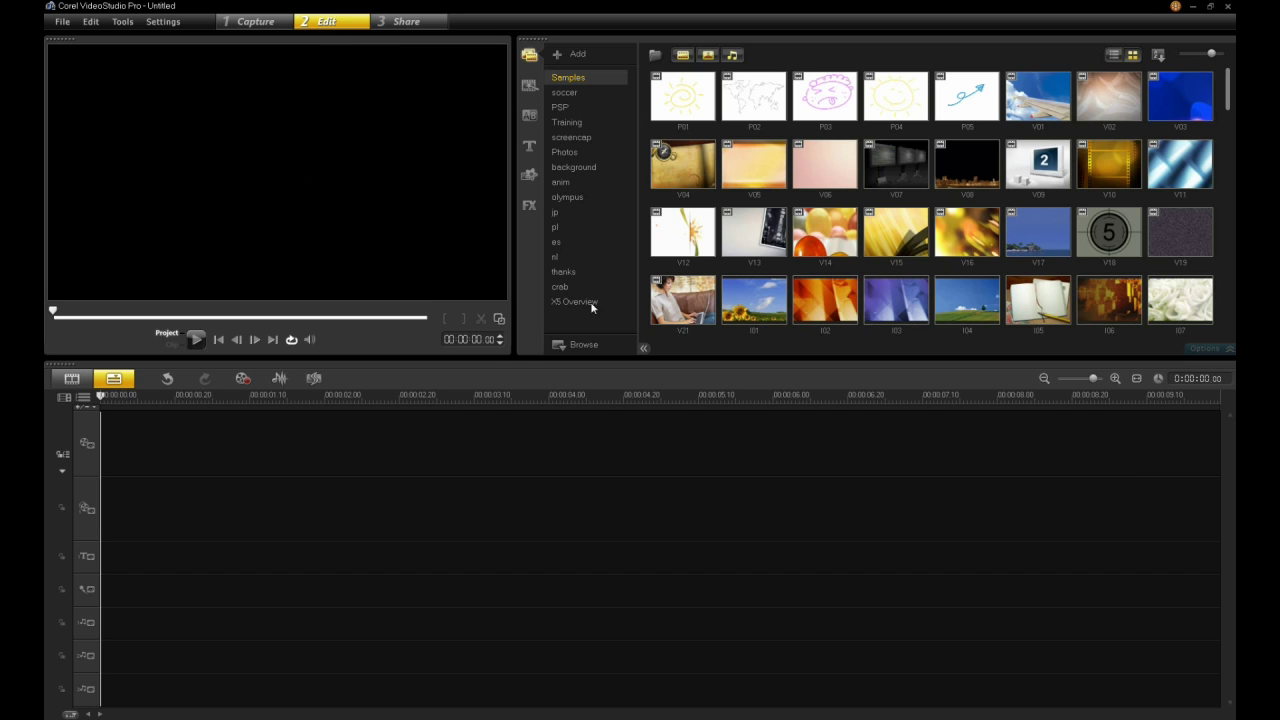
Step: Preview sample clips V21 and V12, scrub through V12, and set its trim start to about 00:00:00.10
click(670, 308)
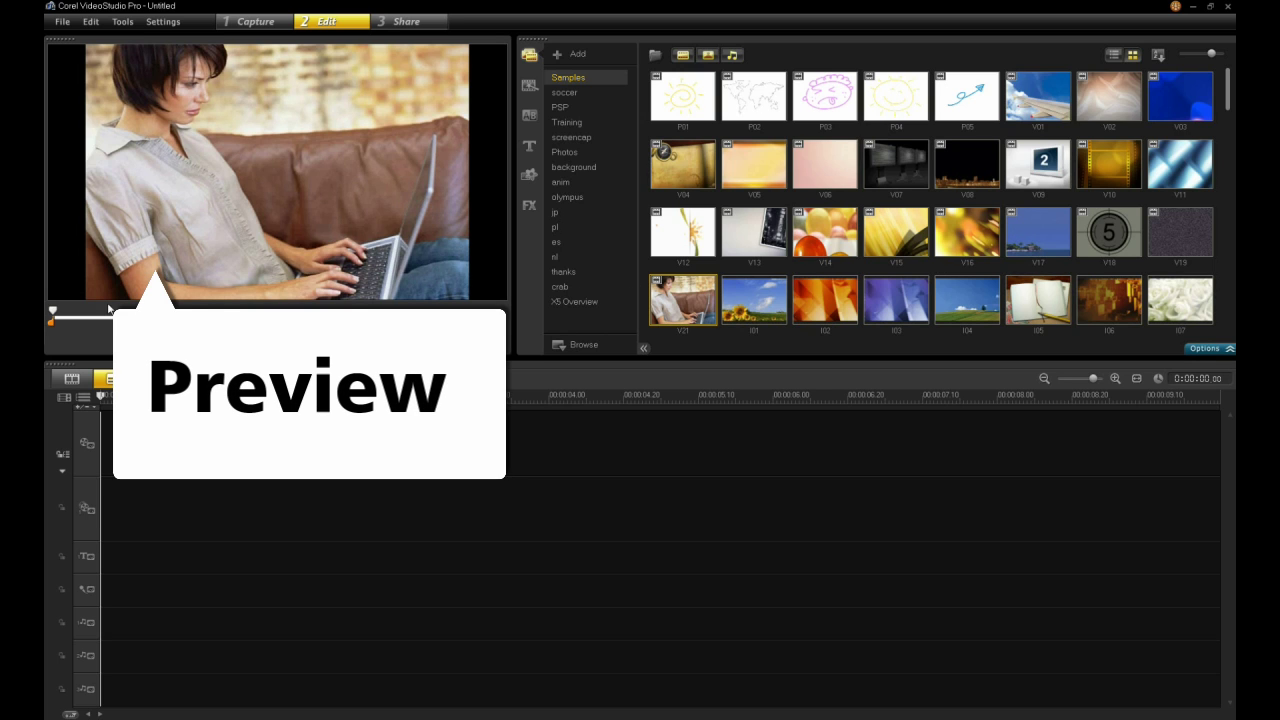
drag(53, 311, 249, 310)
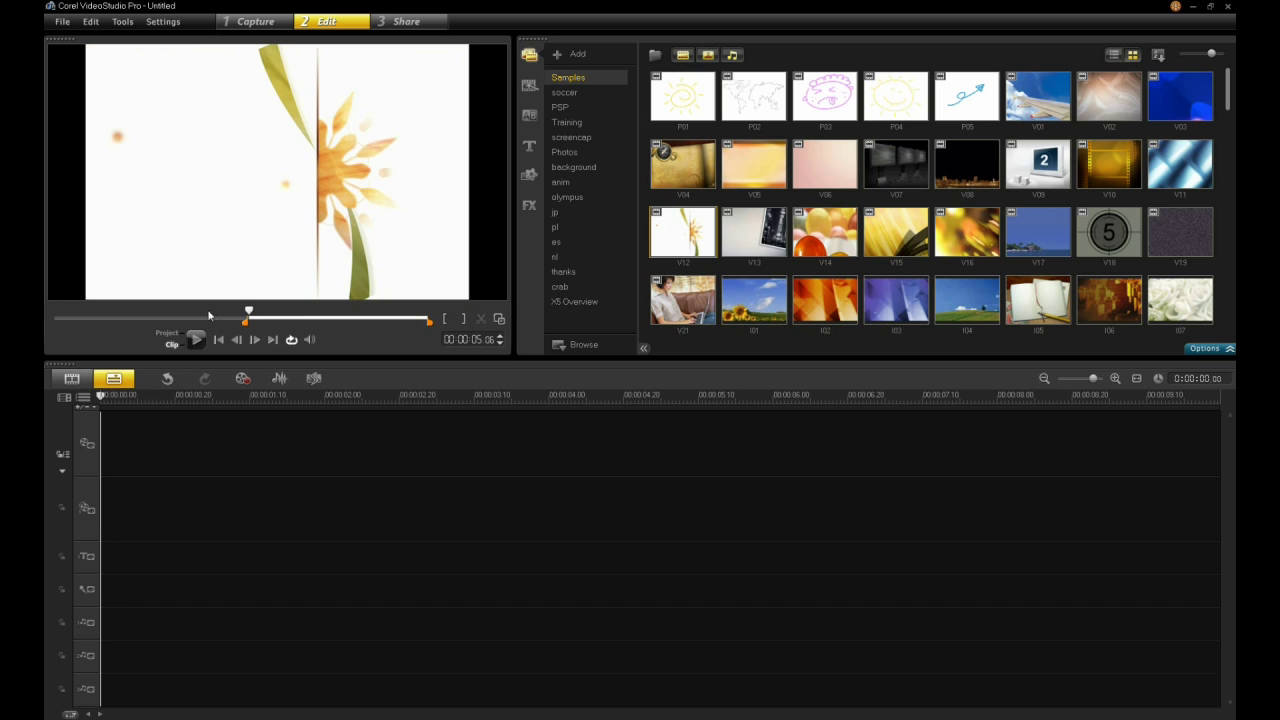
drag(246, 322, 67, 322)
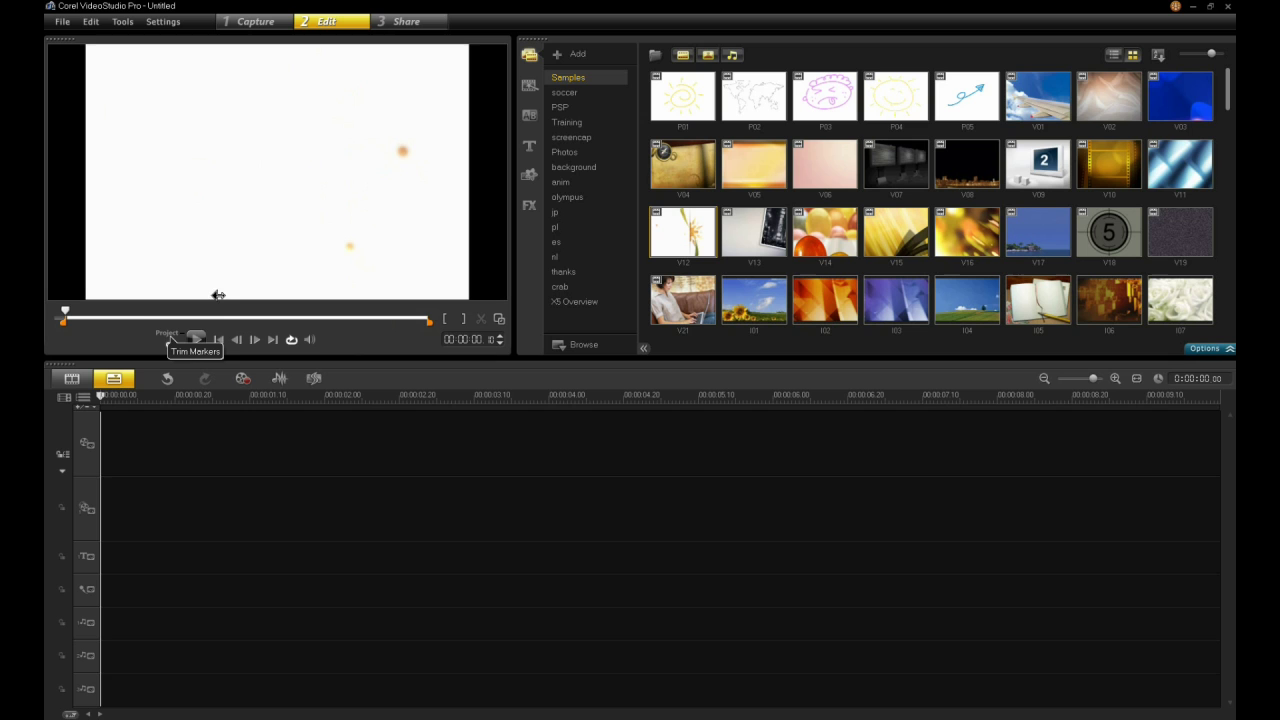
Step: Play sample clips V12 and V13 in the preview and pause the V13 playback
click(197, 339)
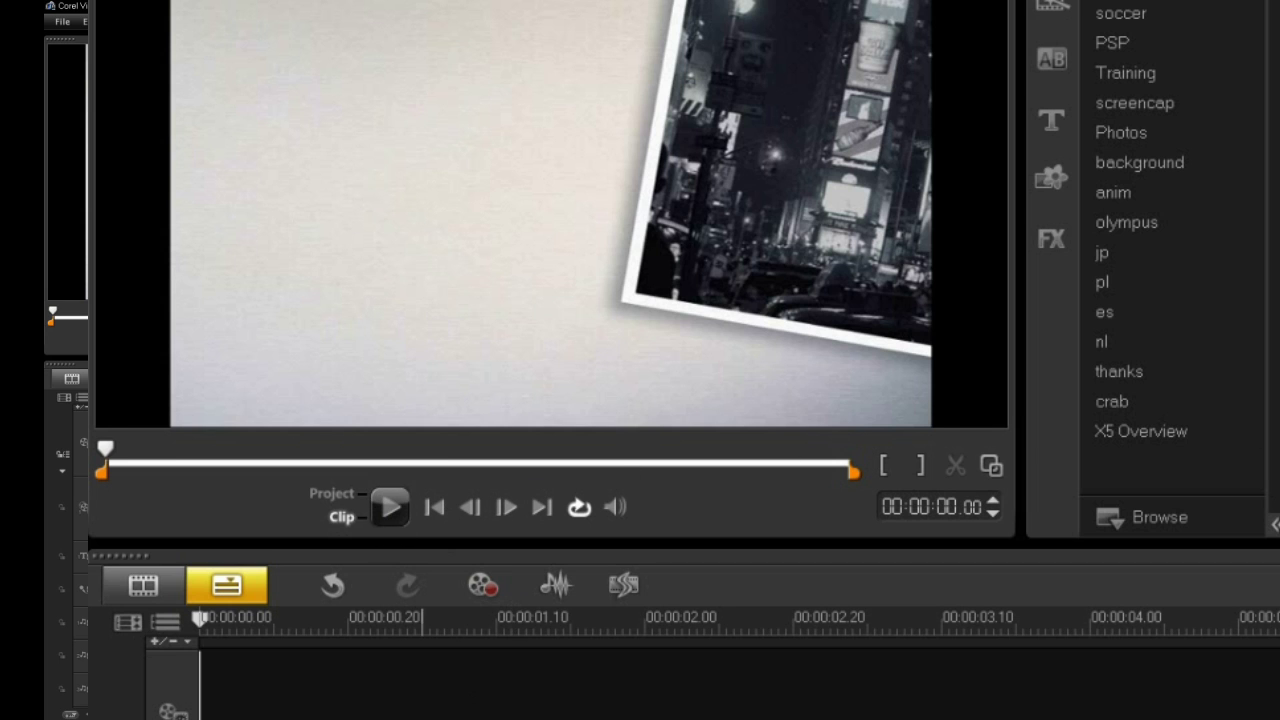
click(387, 510)
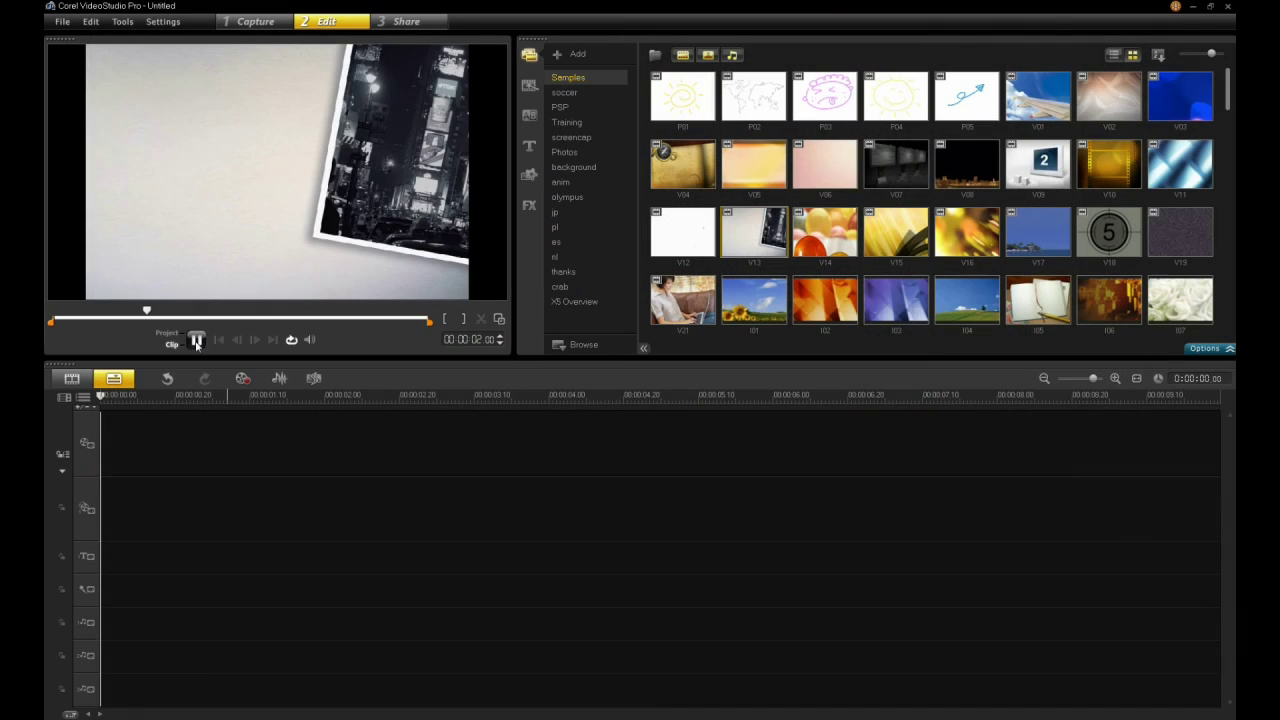
click(197, 341)
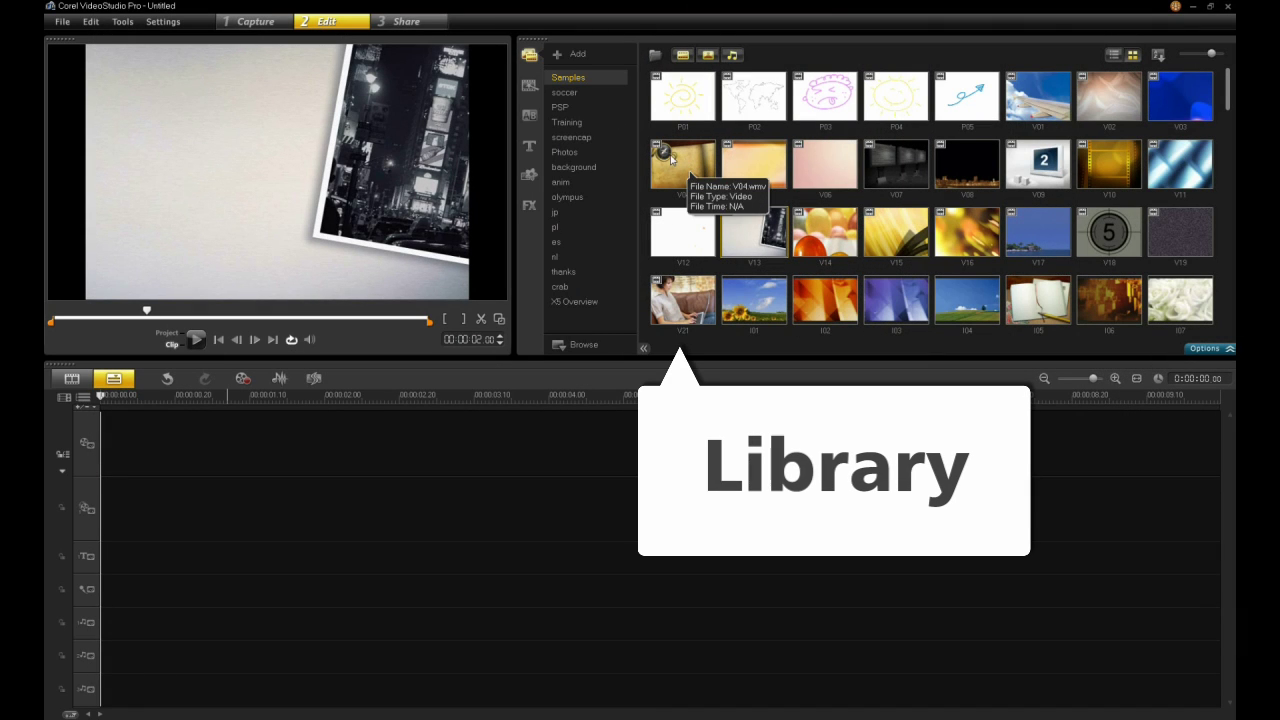
Step: Hide and restore the videos, then the photos, in the Samples library
click(685, 58)
click(685, 57)
click(708, 55)
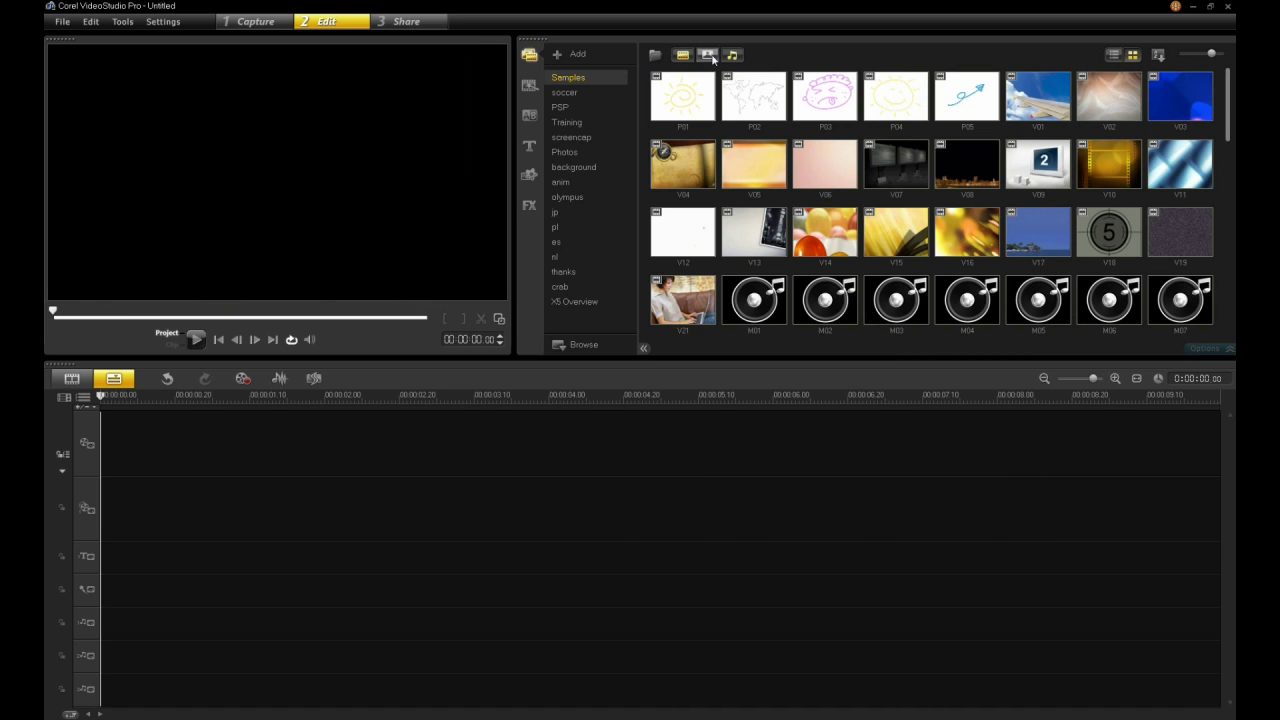
click(708, 55)
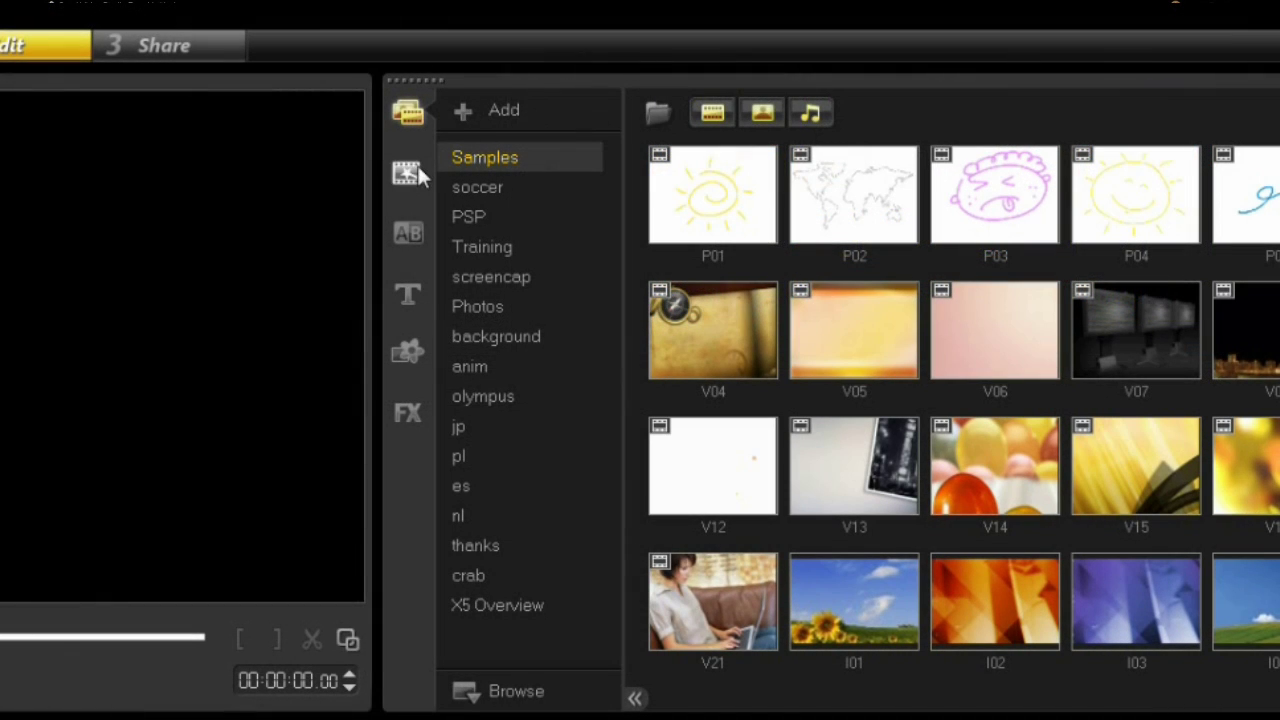
Step: Browse the Beginning instant project templates, then list all transitions and preview several, including Flying Cube and Fly
click(408, 173)
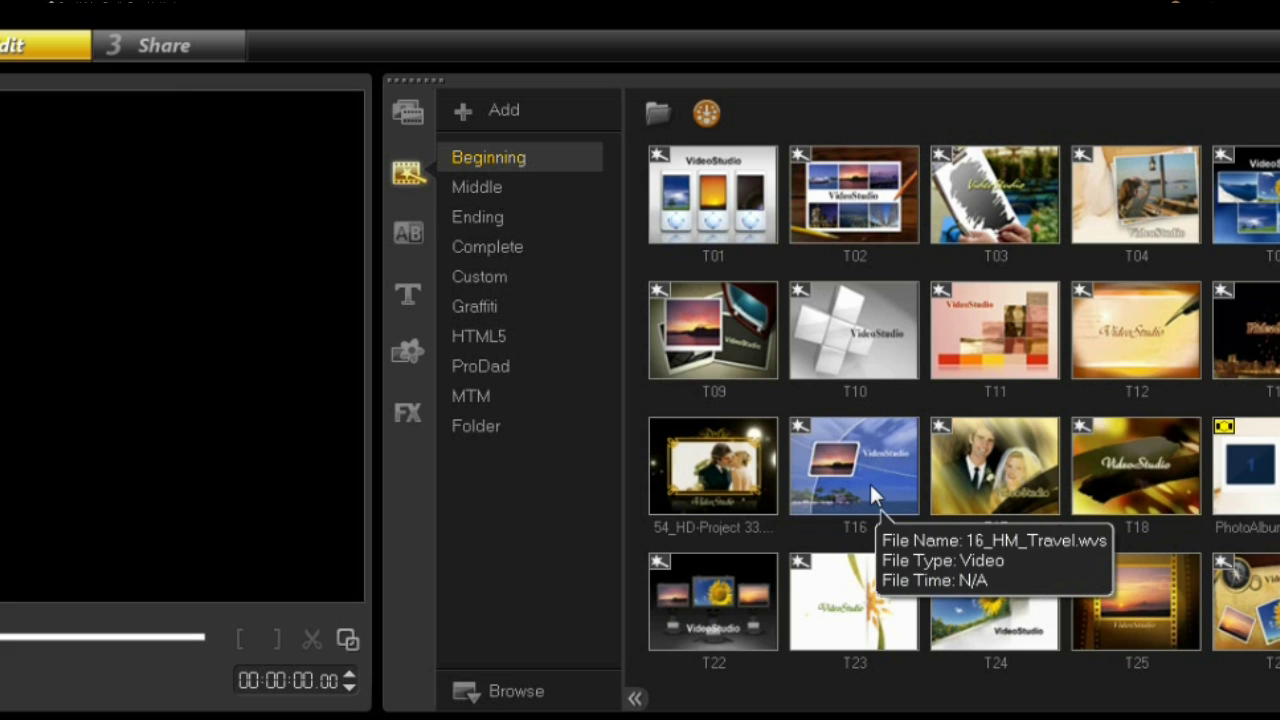
click(409, 235)
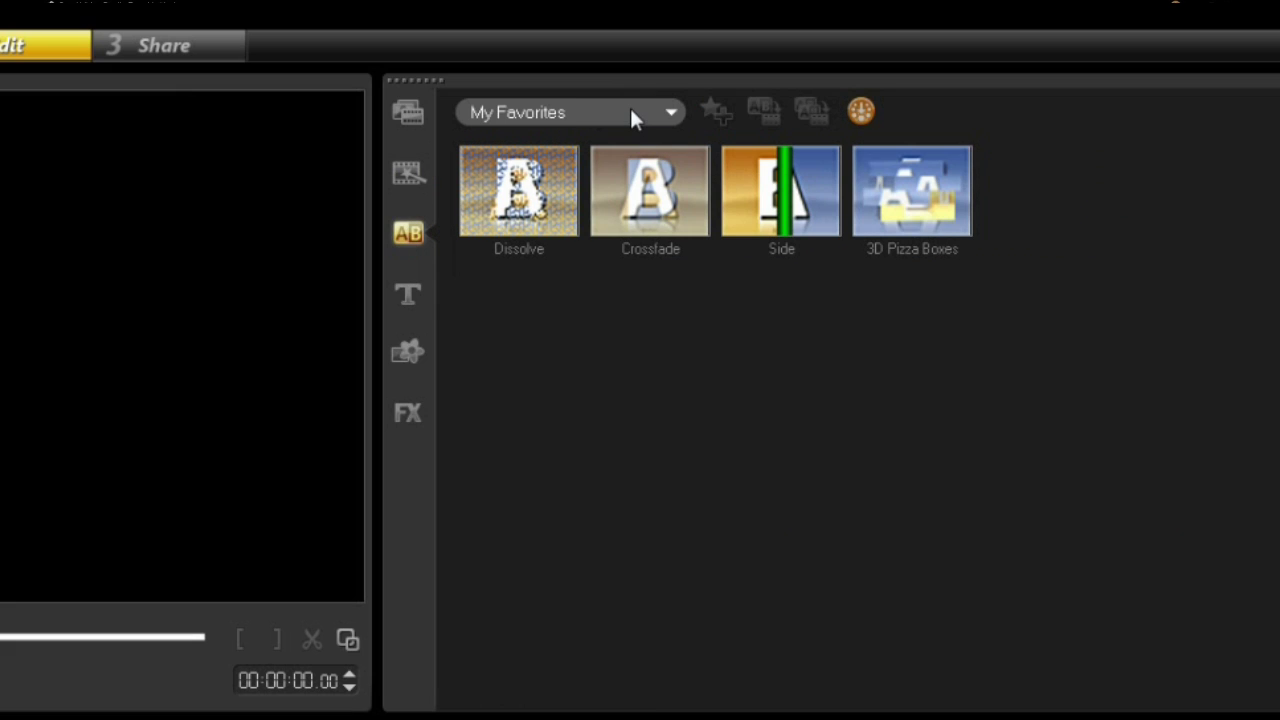
click(514, 114)
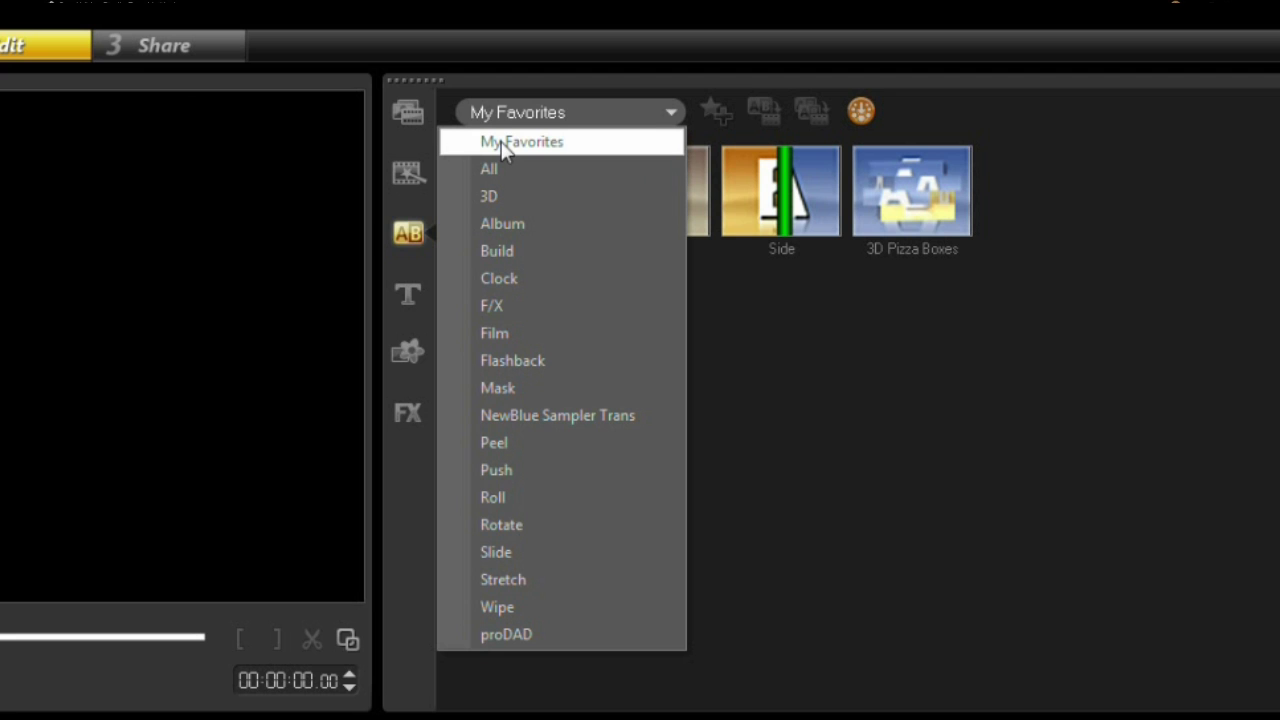
click(490, 168)
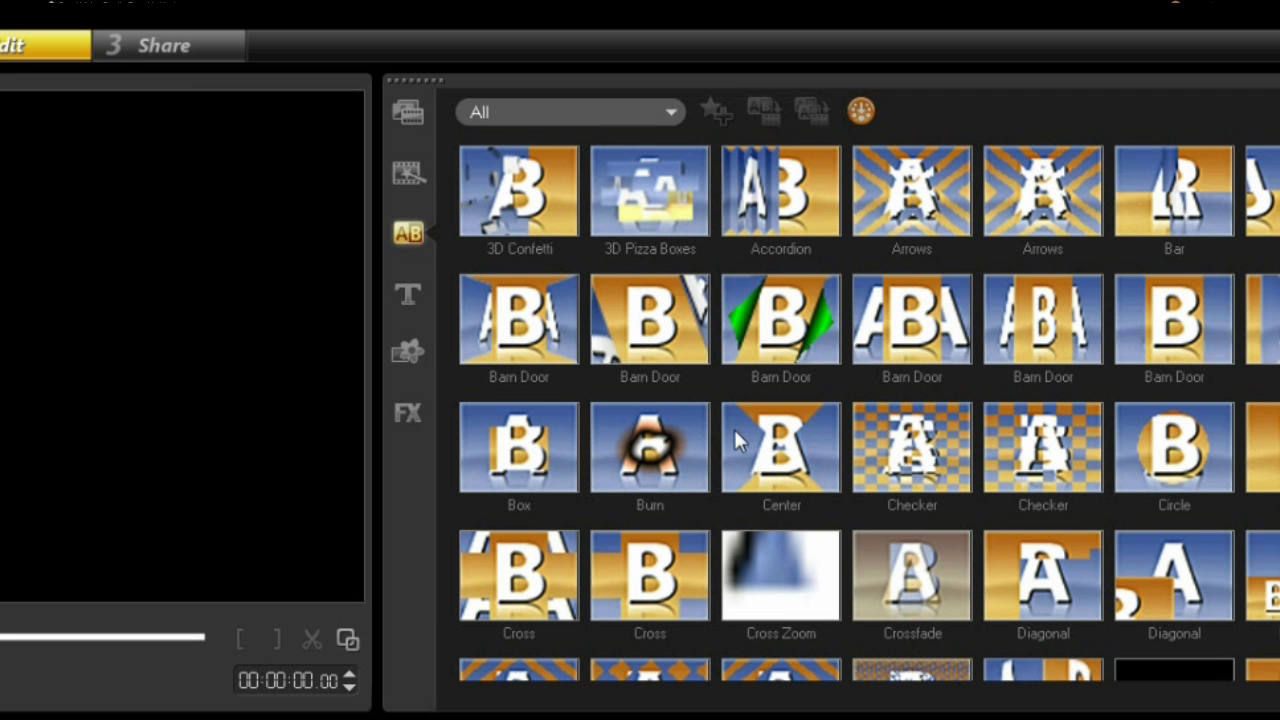
click(760, 450)
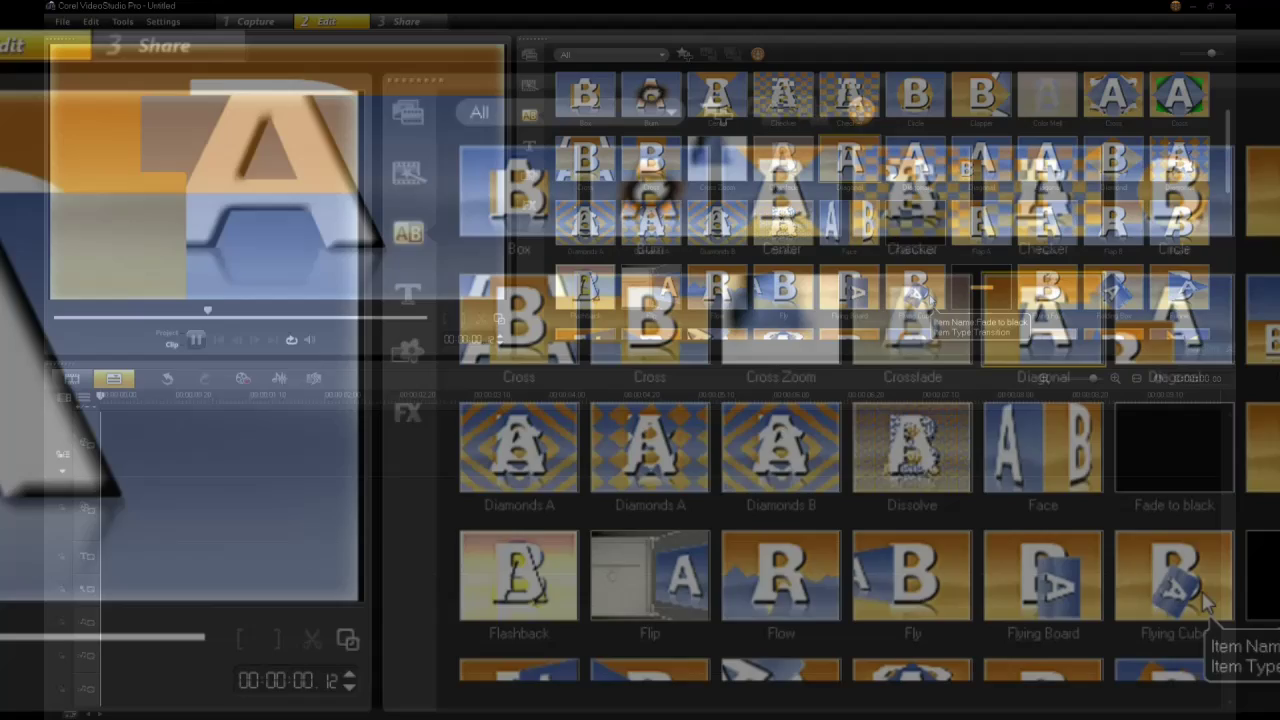
click(905, 295)
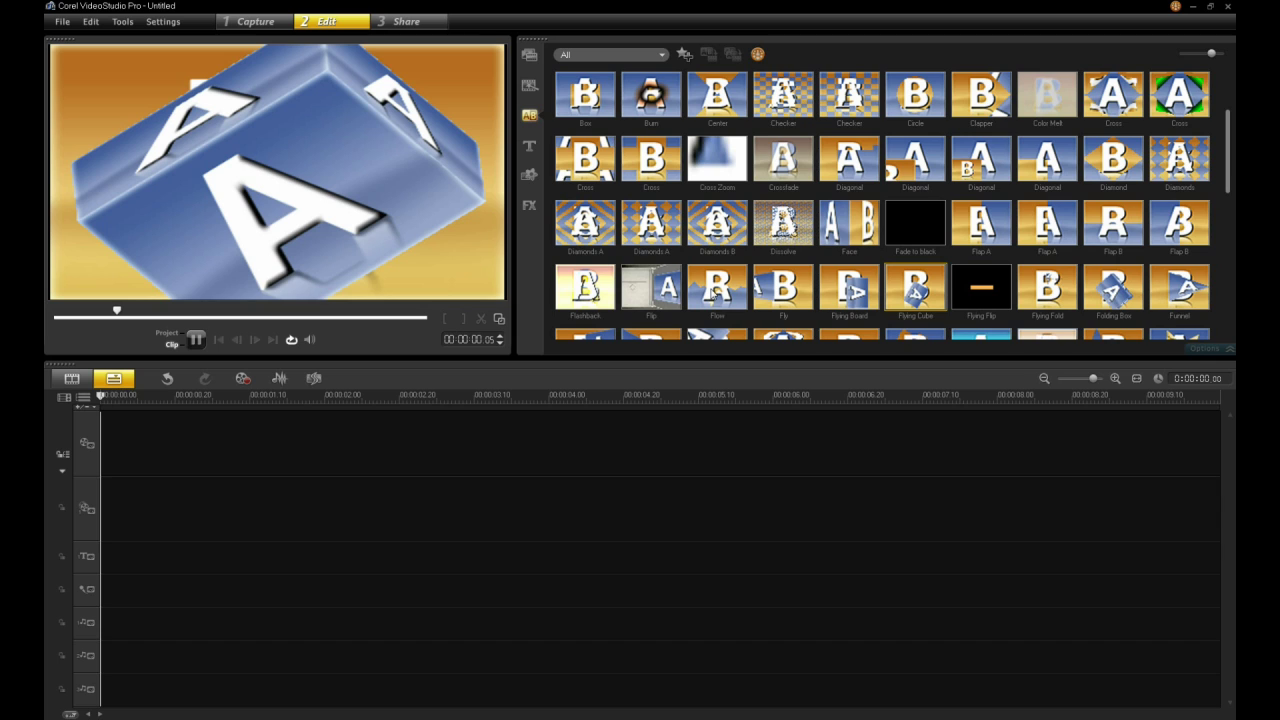
click(775, 290)
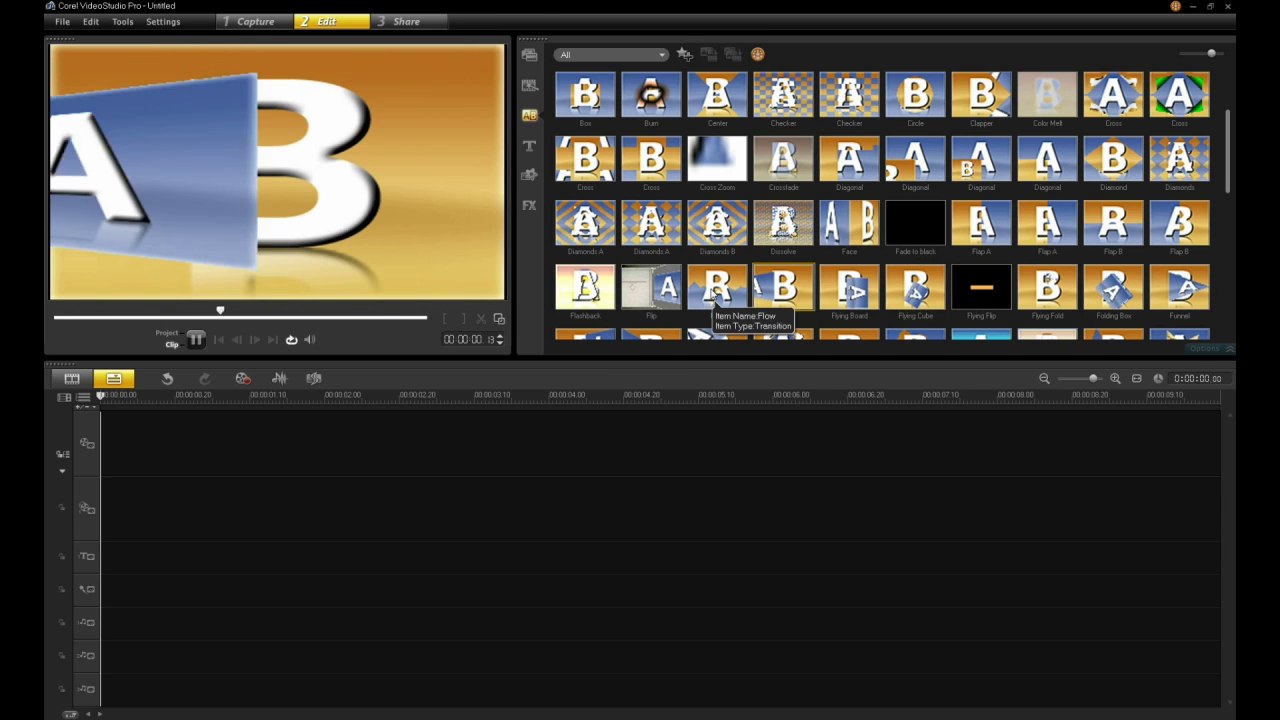
Step: Preview several preset titles in the title library and view the available title categories
click(529, 148)
click(670, 177)
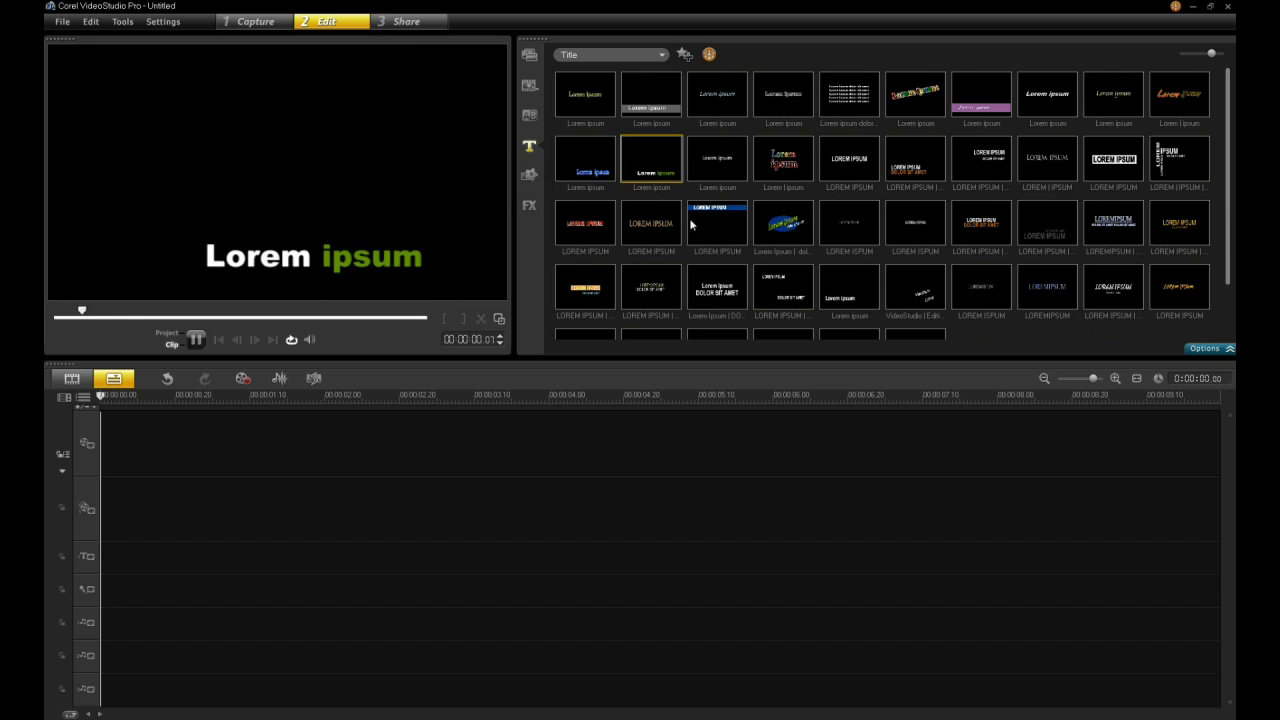
click(702, 250)
click(754, 246)
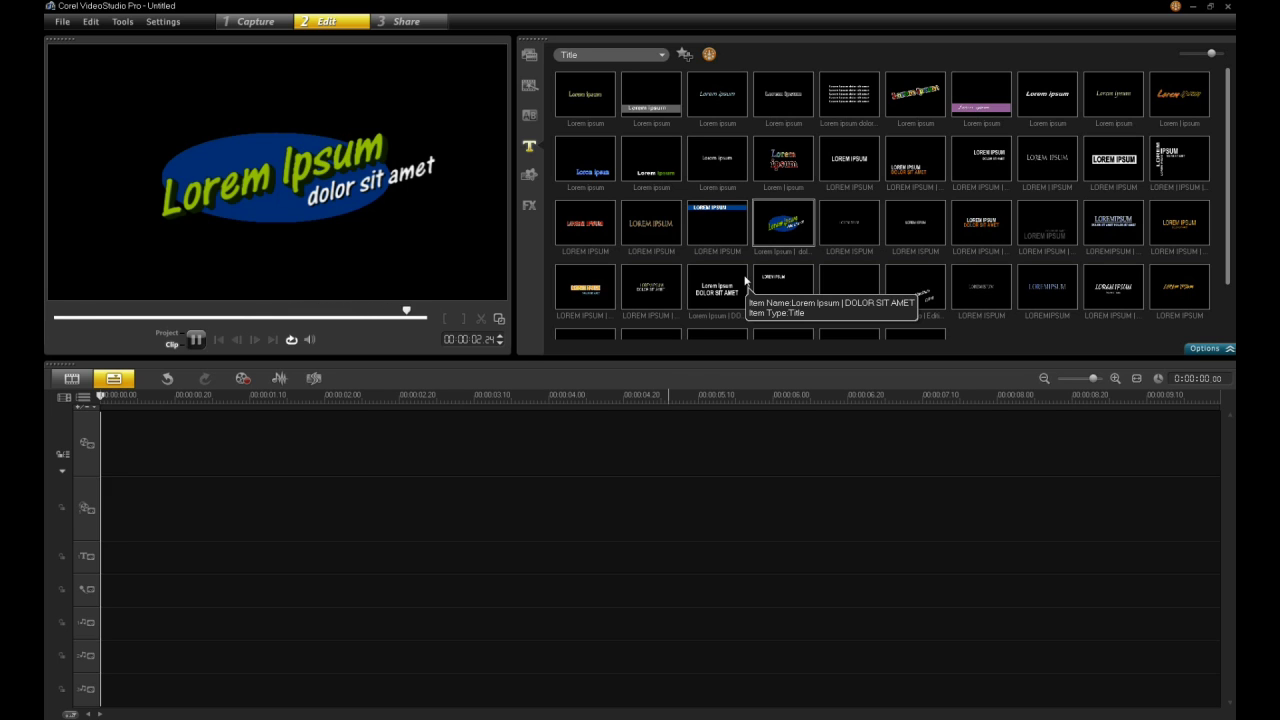
click(729, 287)
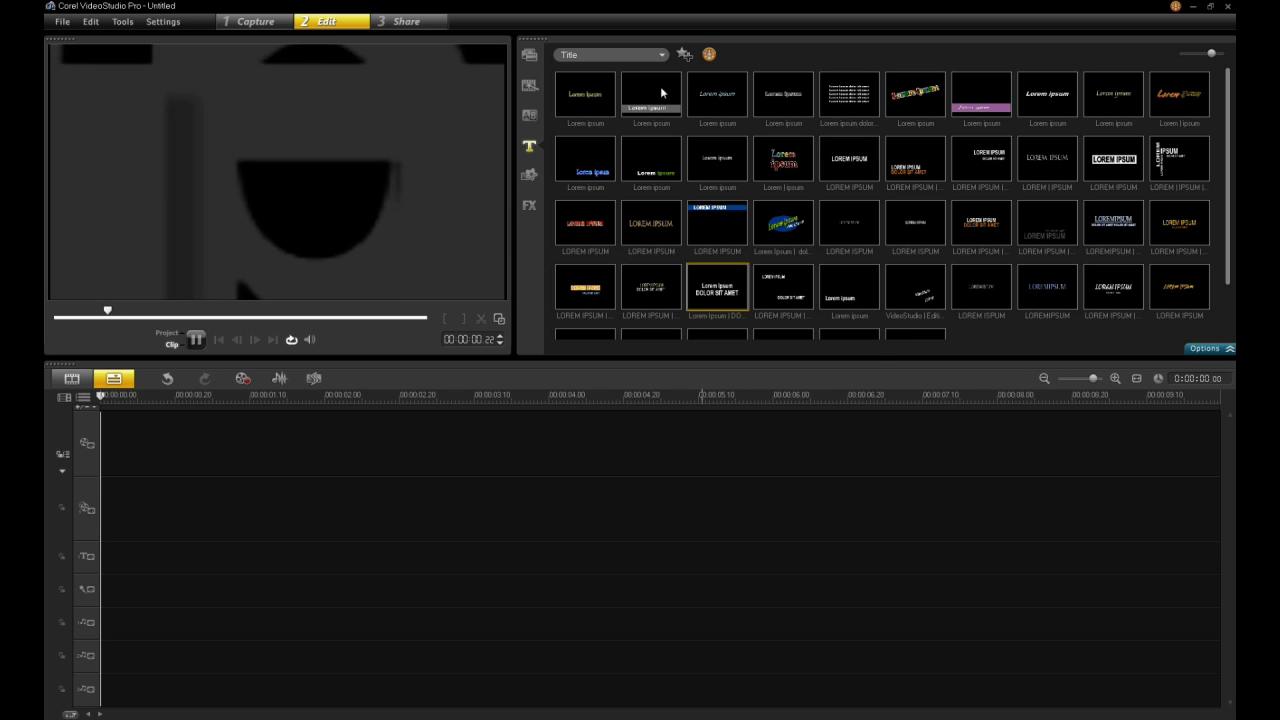
click(646, 55)
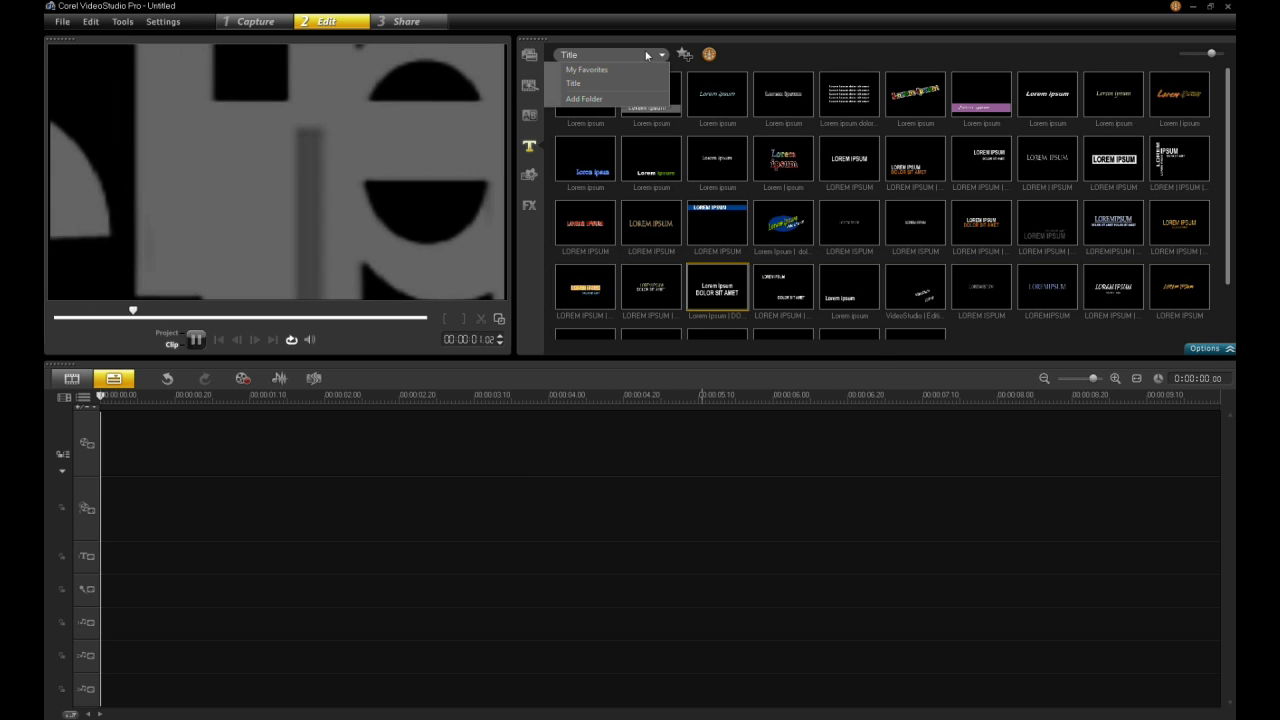
Step: Browse the graphics library's categories and play the MotionF06 flash animation in the preview, then pause it
click(530, 175)
click(530, 176)
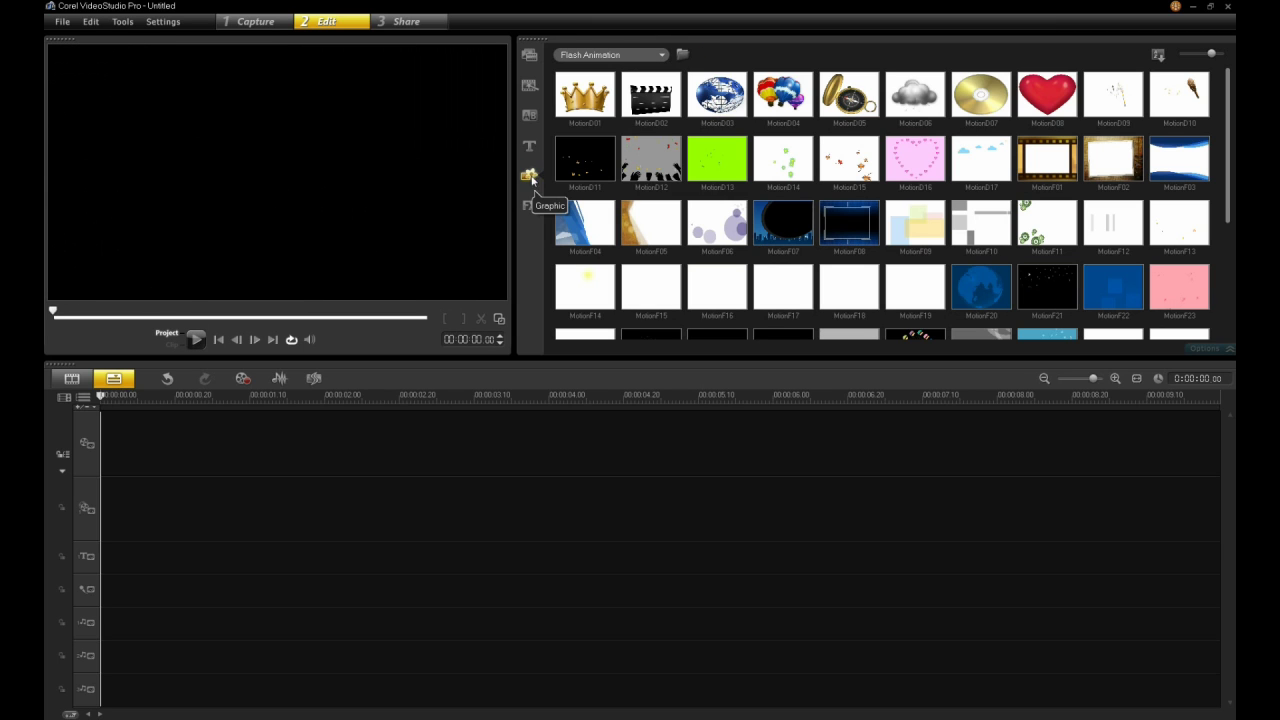
click(623, 56)
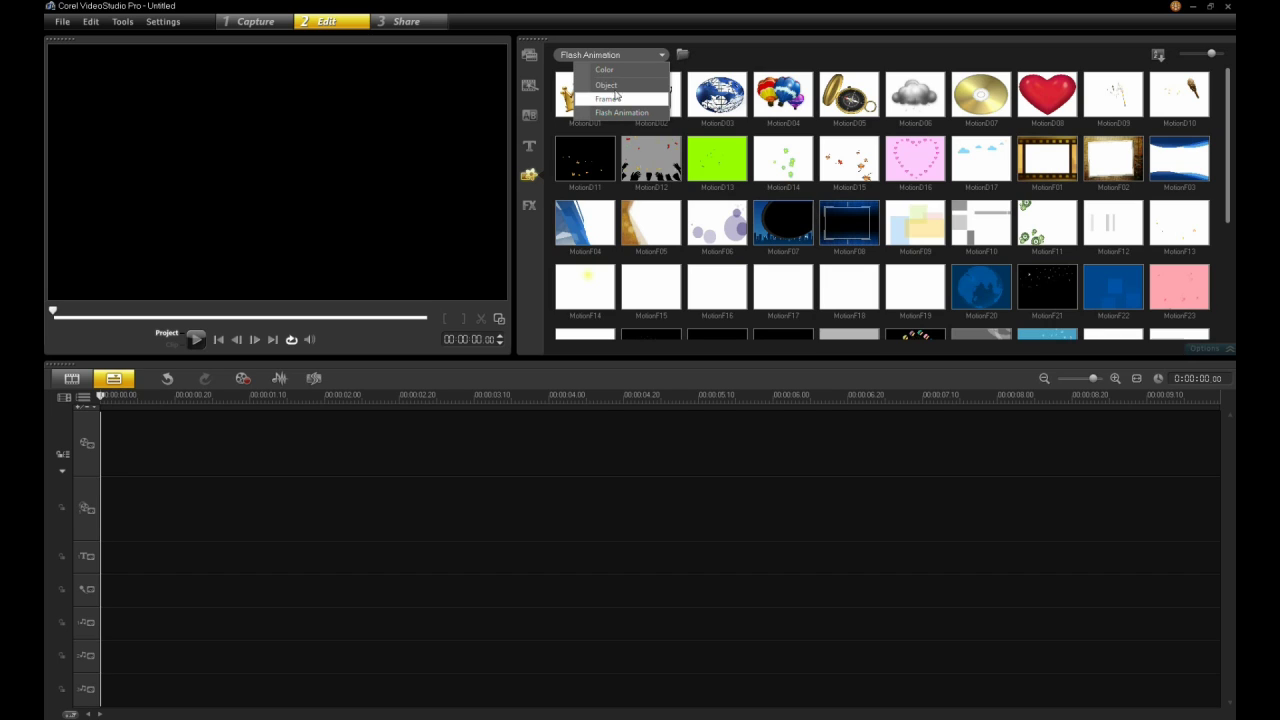
click(716, 235)
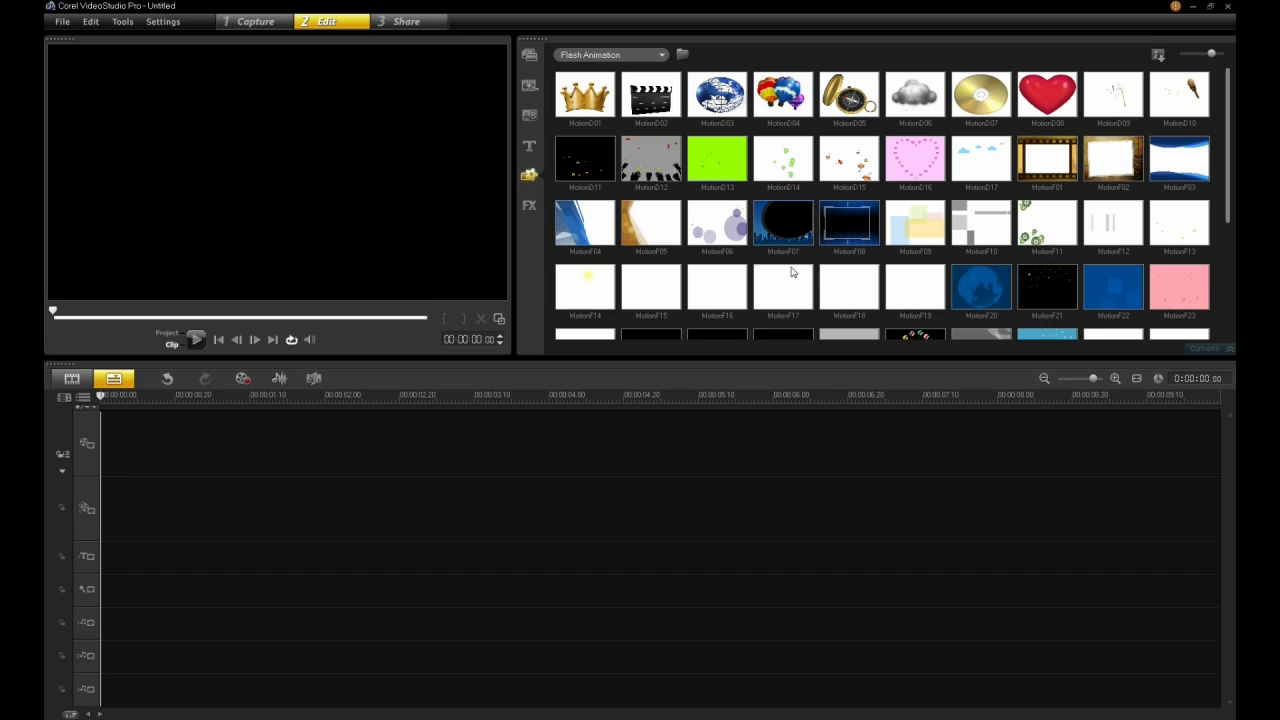
click(195, 340)
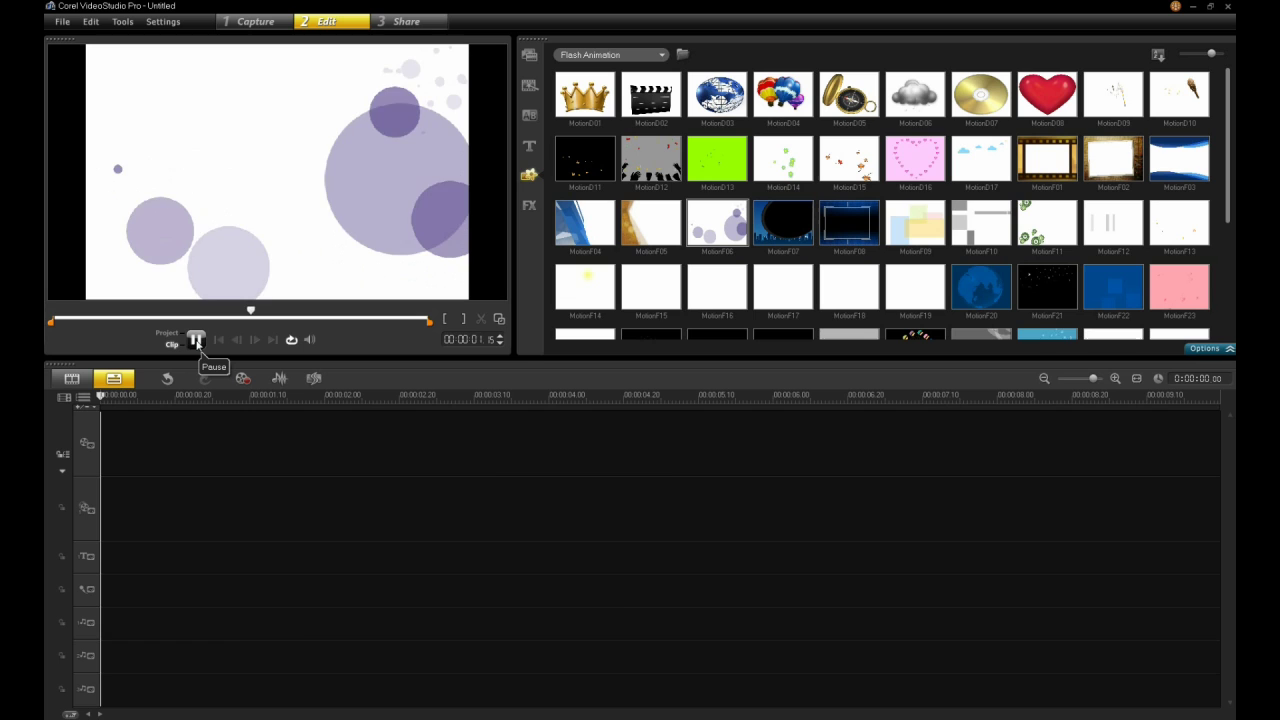
click(196, 340)
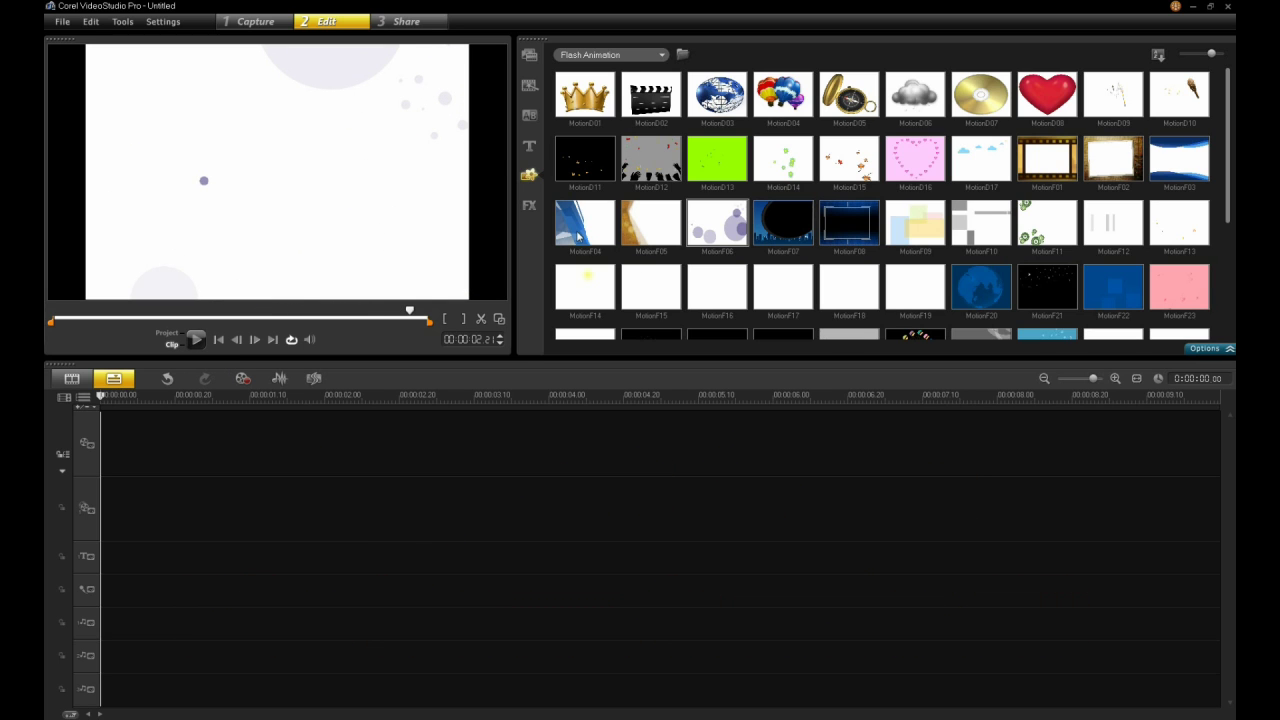
Step: Preview several video filters from the effects library, including Charcoal, DeBlock, Average, FX Pinch and FX Mosaic
click(528, 210)
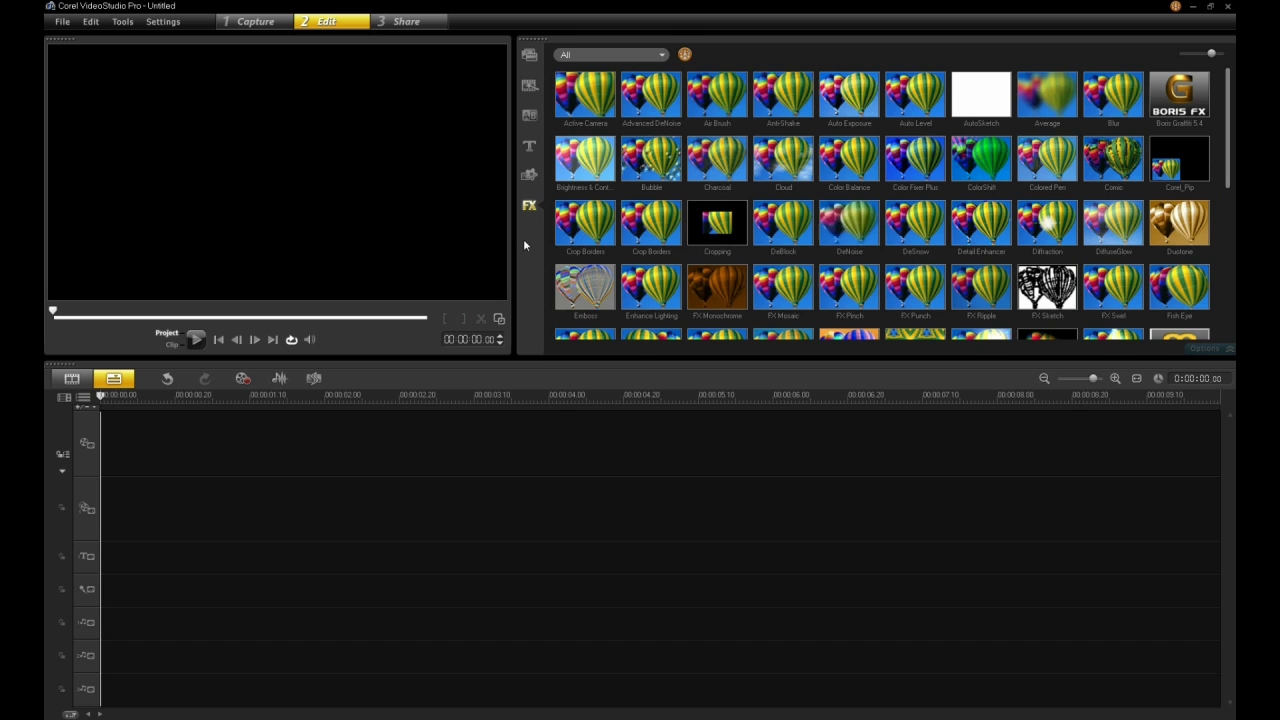
click(655, 225)
click(733, 183)
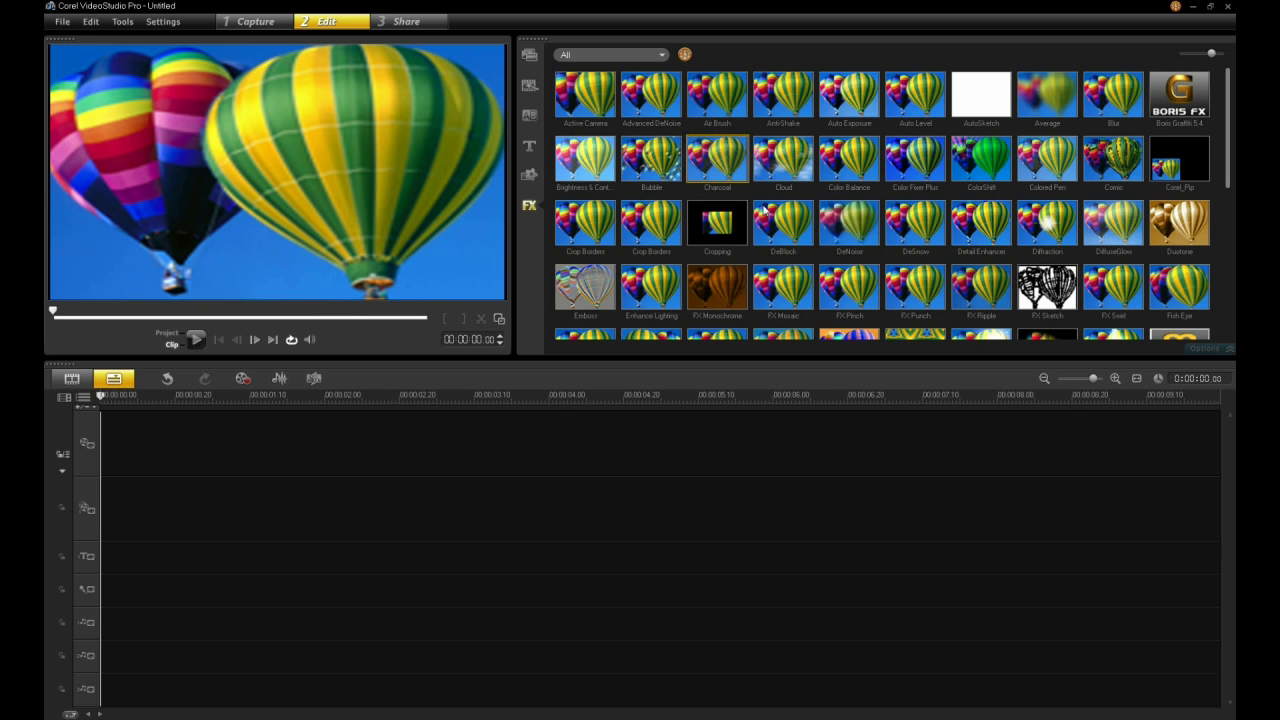
click(783, 223)
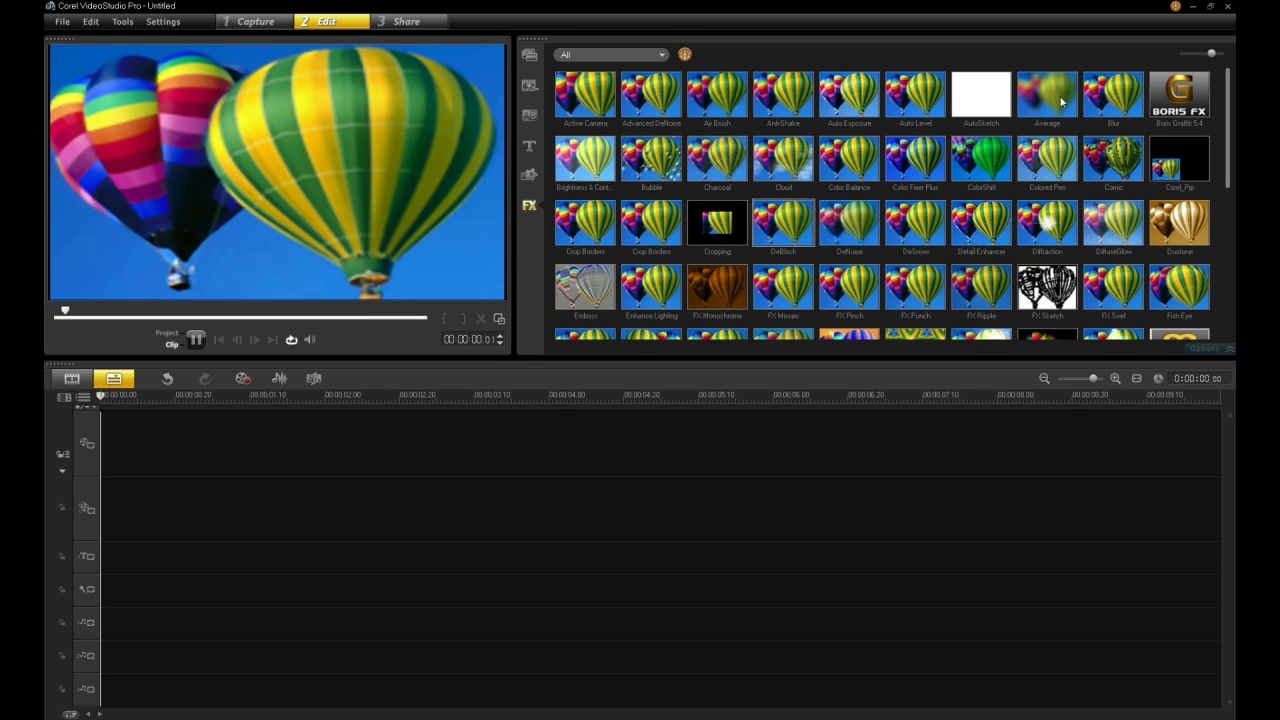
click(1060, 103)
click(1114, 176)
click(1043, 218)
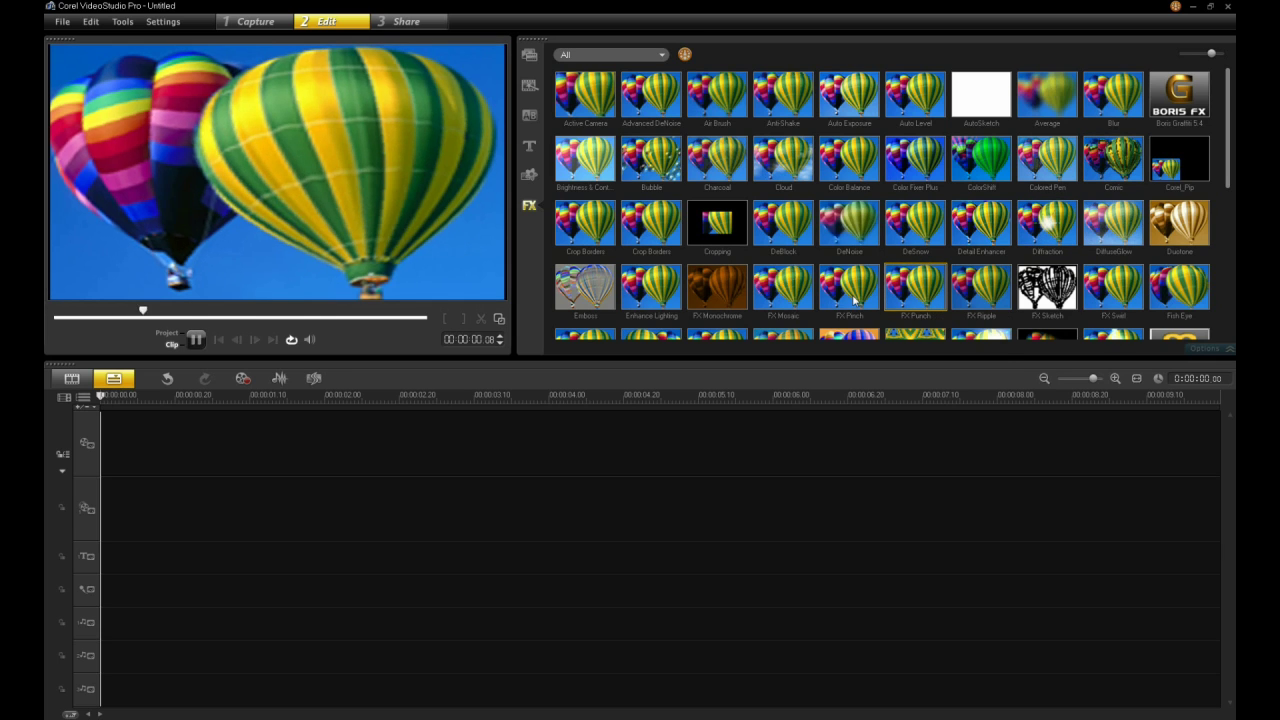
click(853, 300)
click(788, 298)
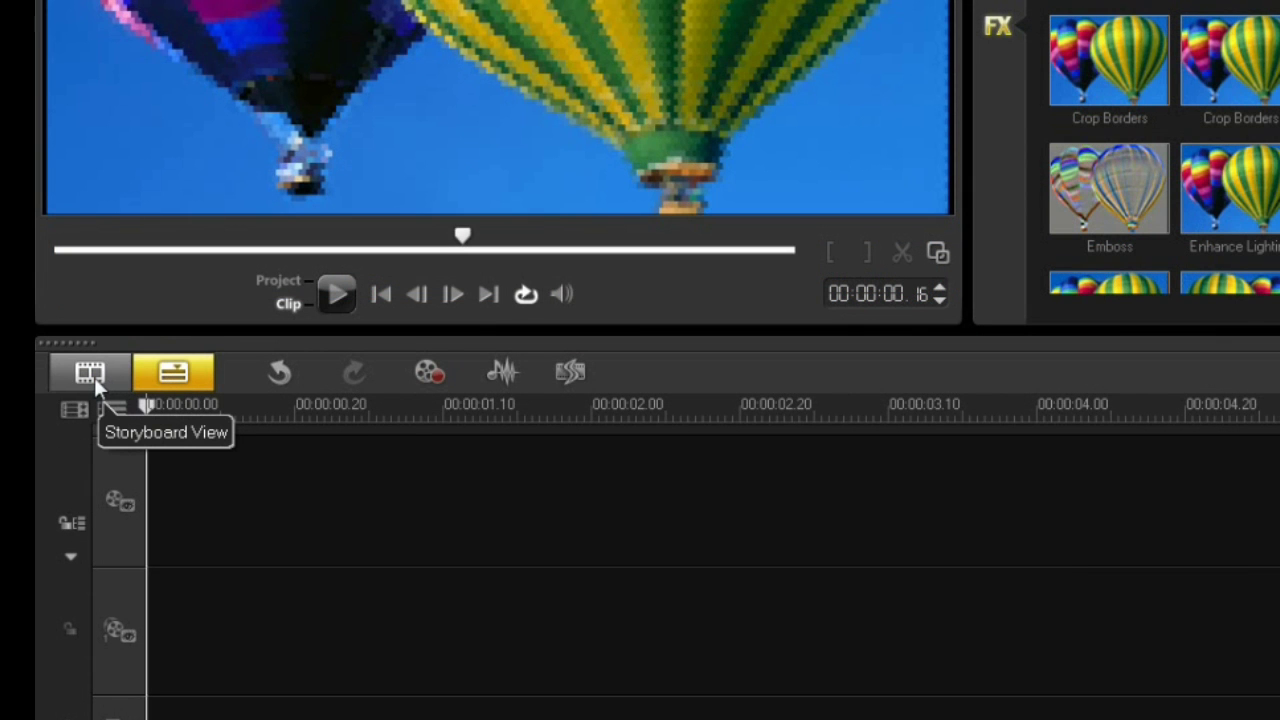
Step: Switch the project timeline to Storyboard View
click(92, 375)
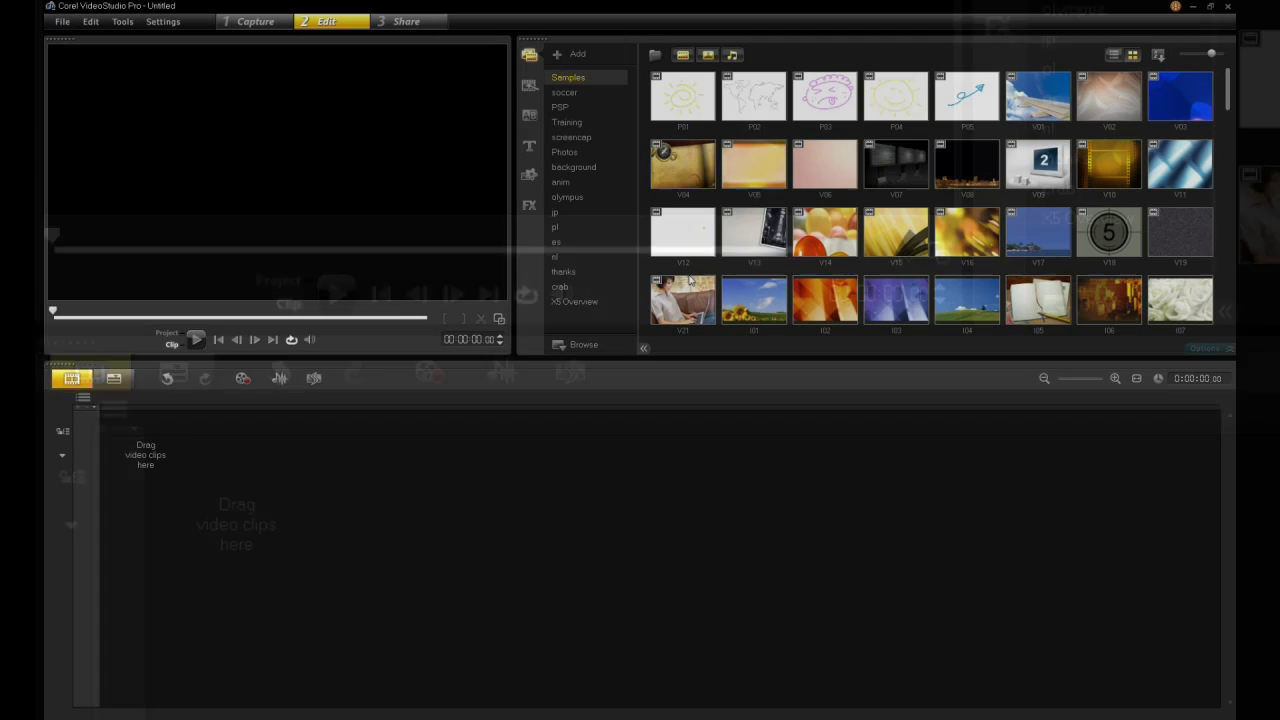
Step: Add the sample clips V13, I02 and I05 to the storyboard in that order
drag(1279, 80, 264, 530)
mouse_move(830, 312)
mouse_down()
mouse_move(291, 451)
mouse_move(274, 471)
mouse_move(266, 460)
mouse_up()
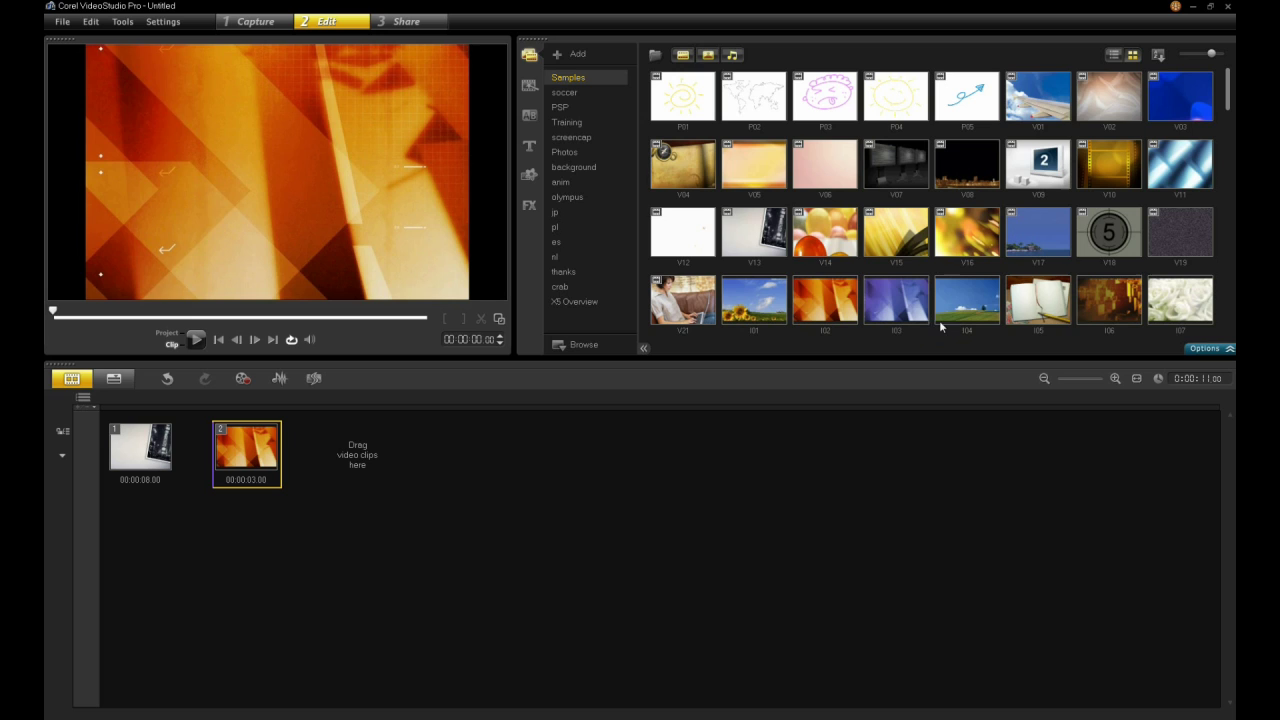
drag(1023, 304, 358, 457)
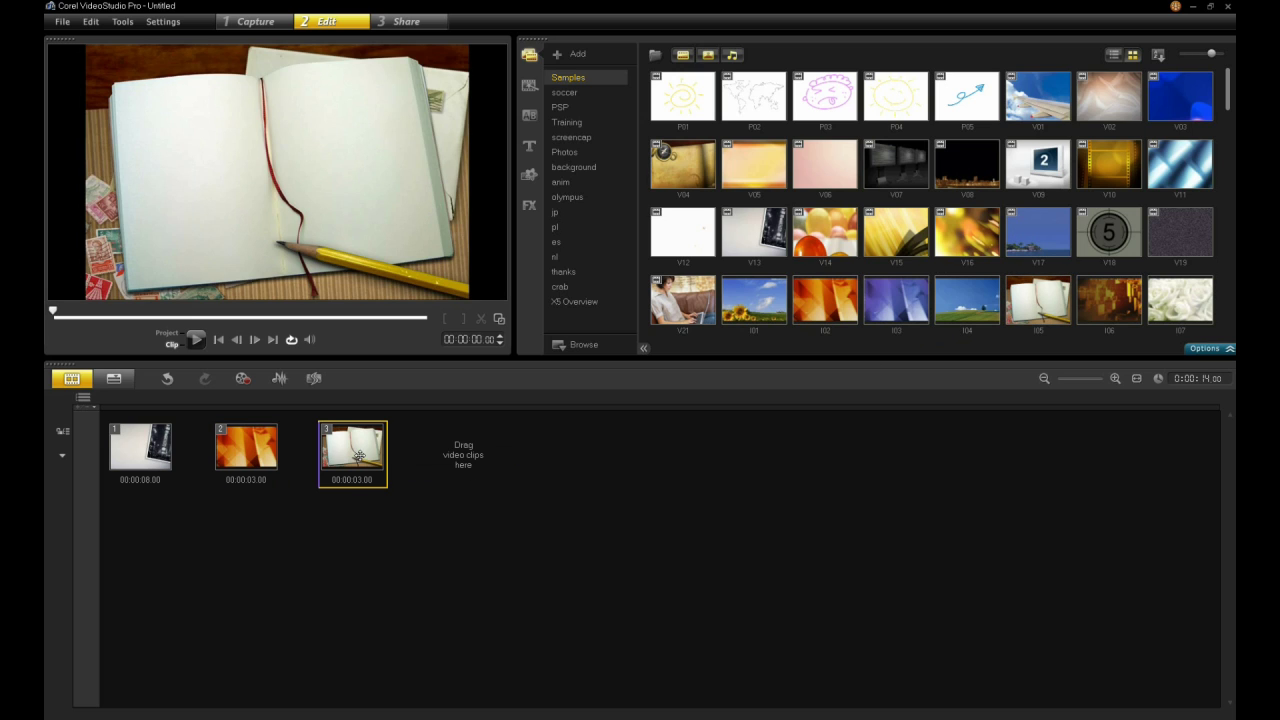
Step: Trim the V13 storyboard clip to start at about 00:00:02.03 and end at about 00:00:05.01
click(263, 453)
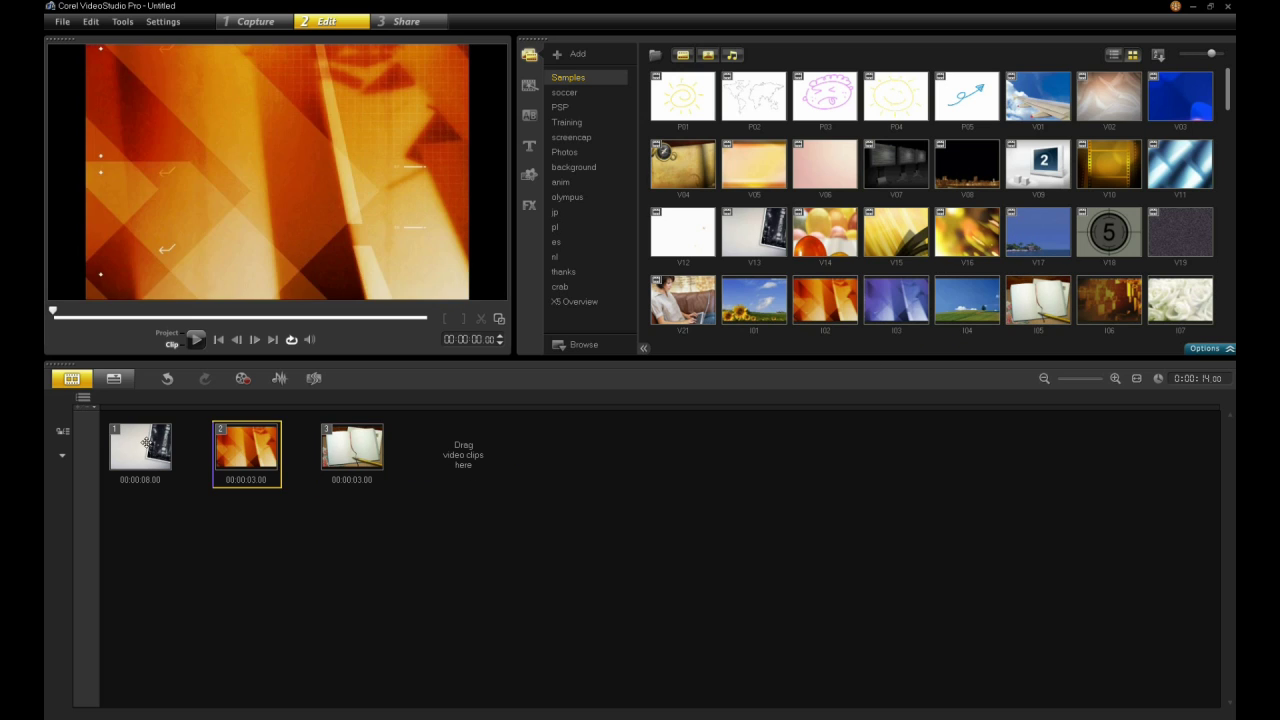
click(144, 442)
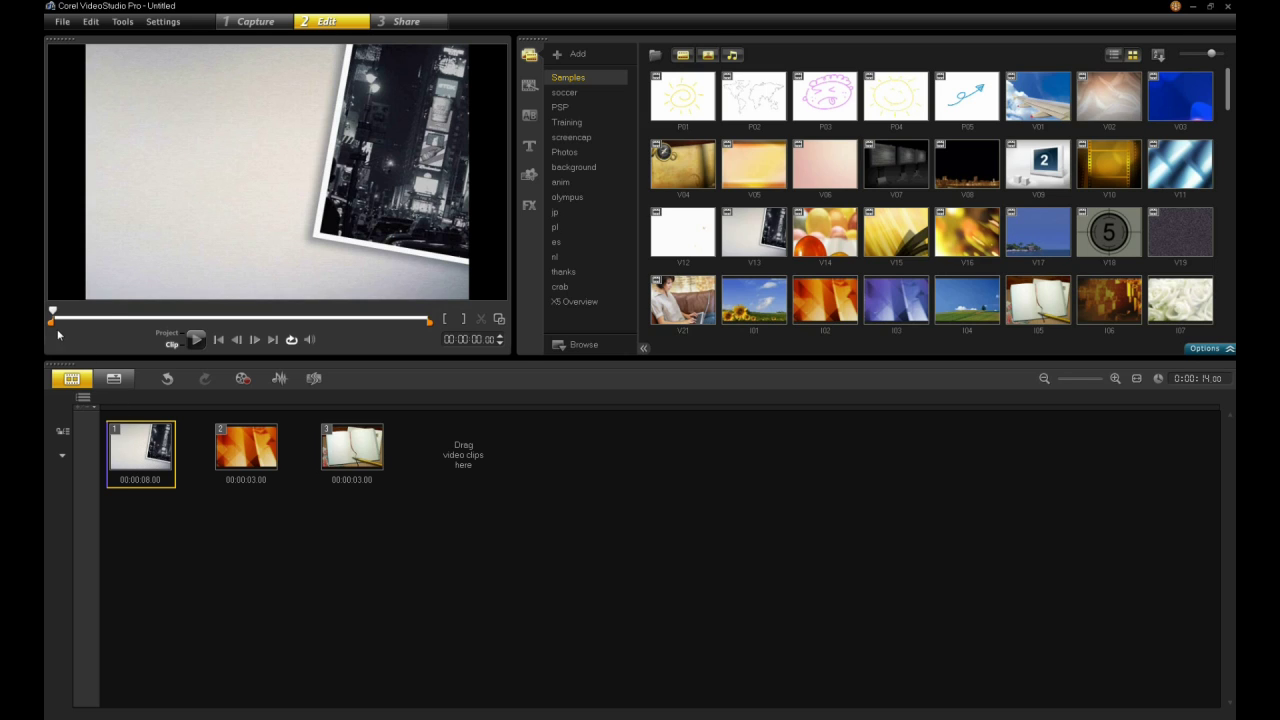
drag(51, 320, 148, 320)
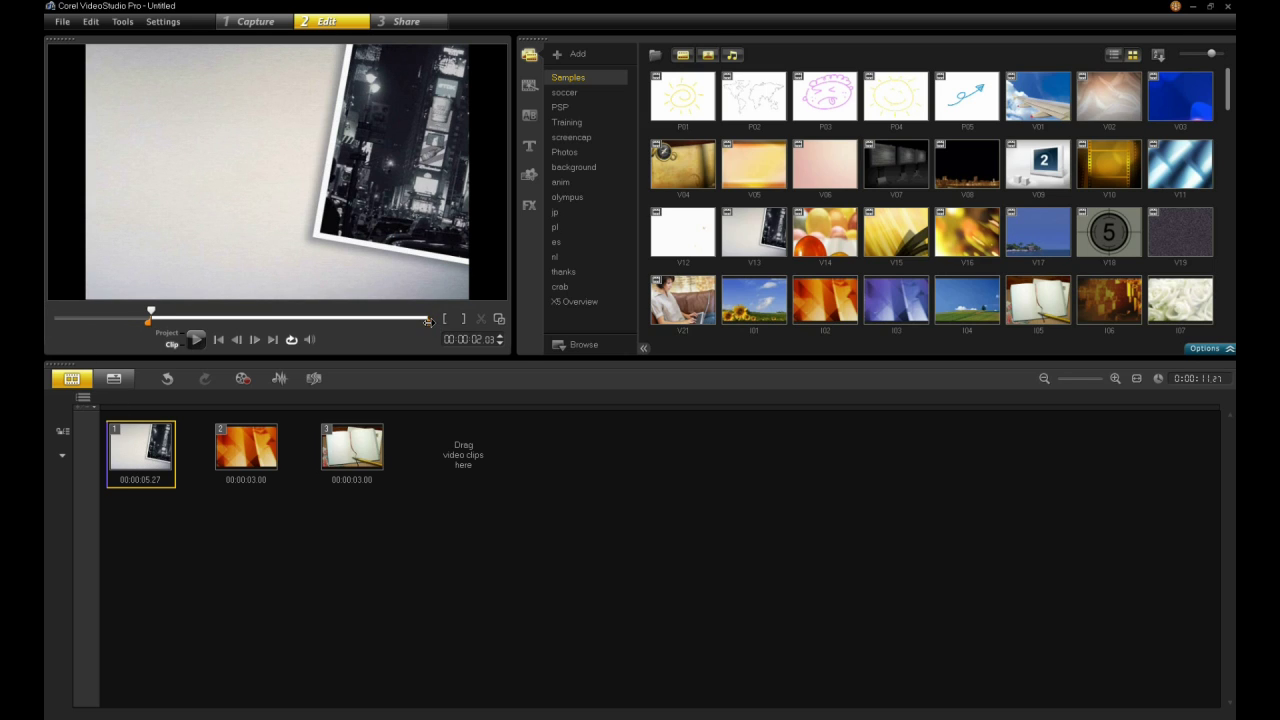
drag(430, 321, 291, 320)
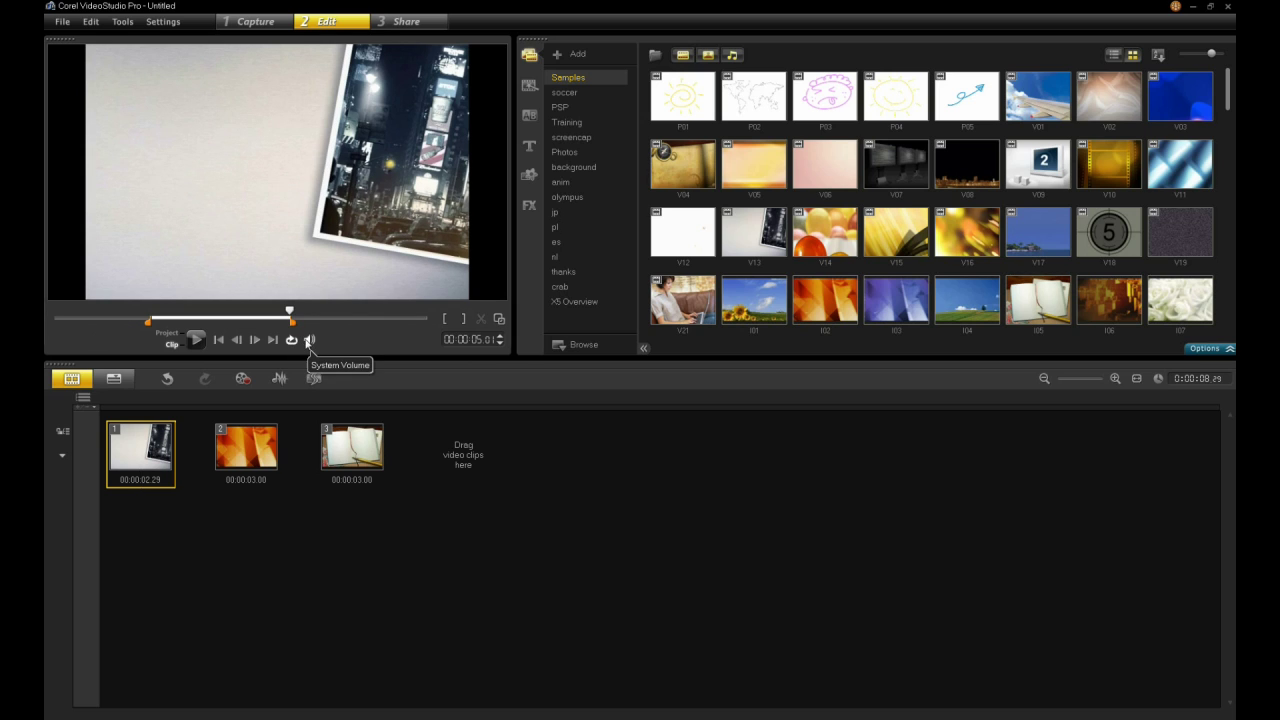
Step: Rearrange the storyboard clips into the order I02, V13, I05
click(251, 454)
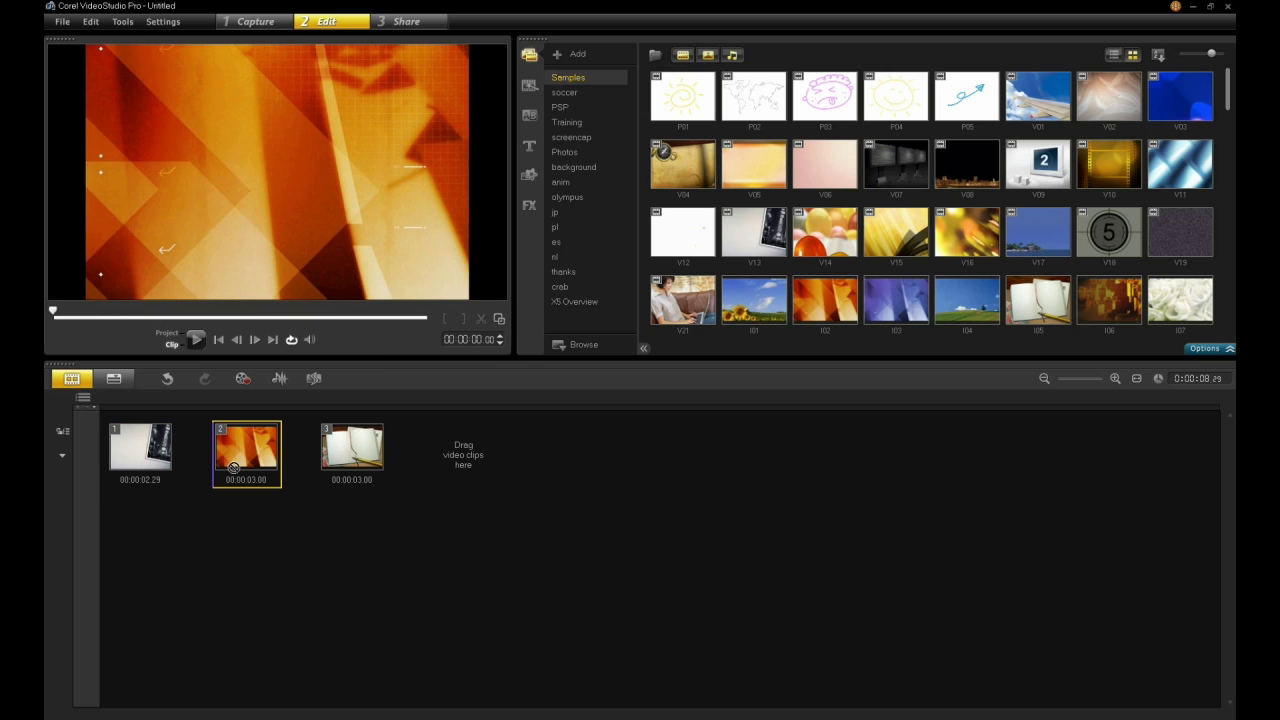
drag(128, 463, 385, 490)
drag(352, 447, 261, 481)
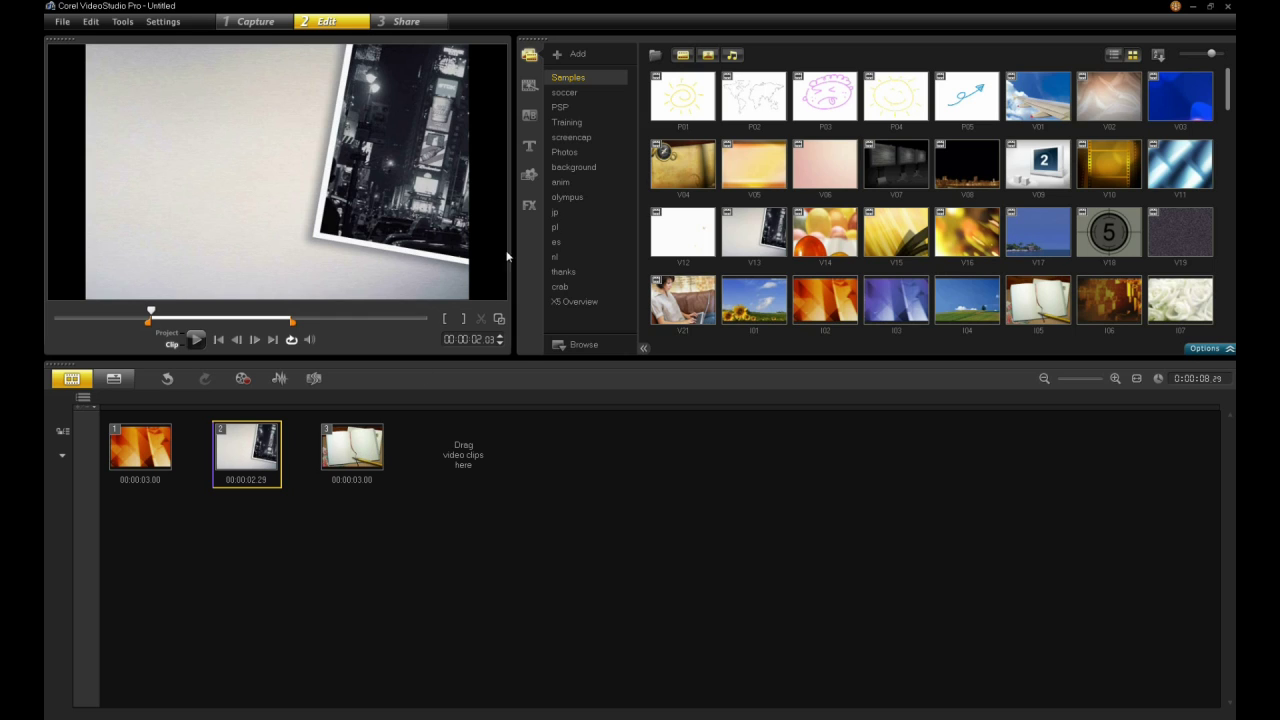
Step: Add a Crossfade transition between the first and second clips and a Side transition between the second and third
click(529, 115)
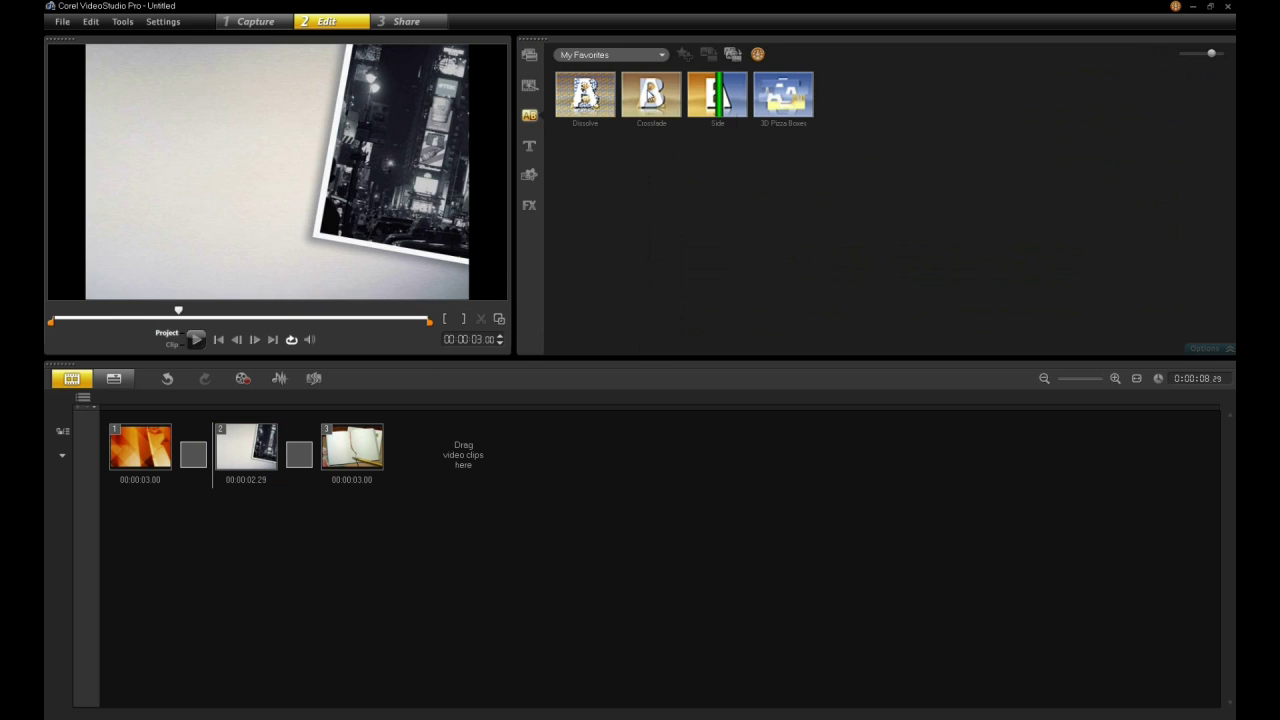
drag(651, 95, 194, 455)
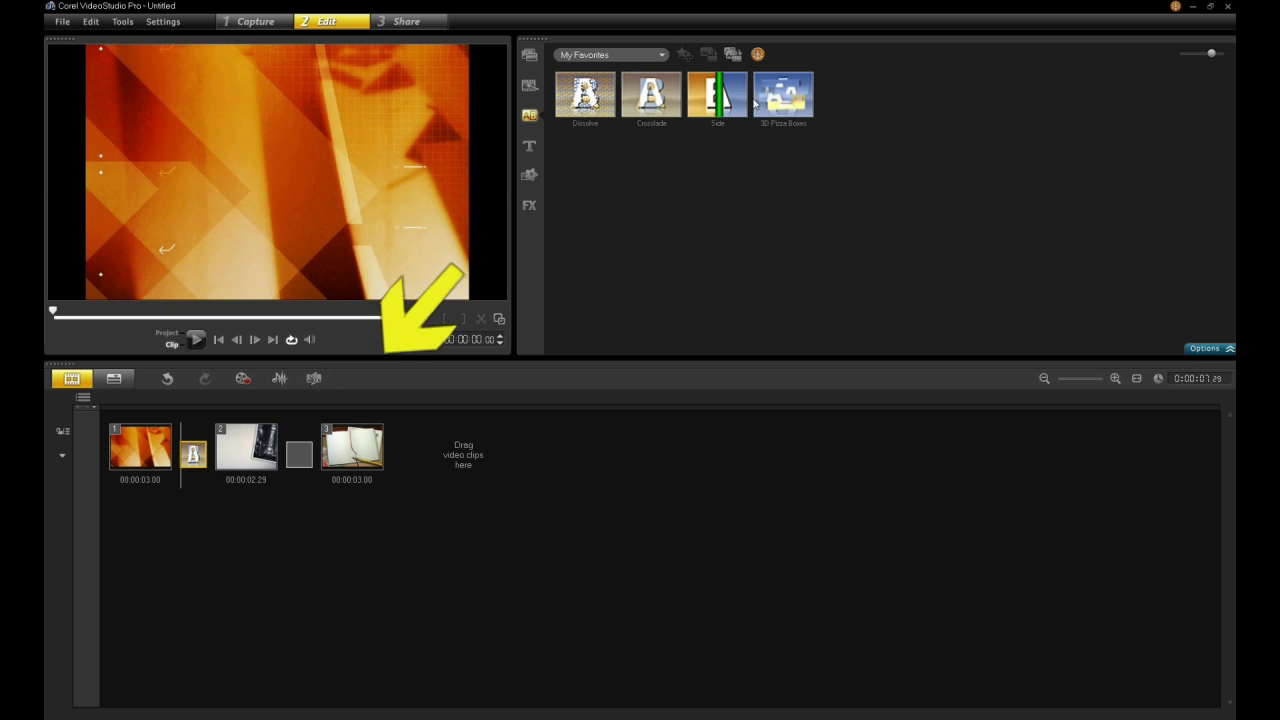
drag(717, 95, 299, 455)
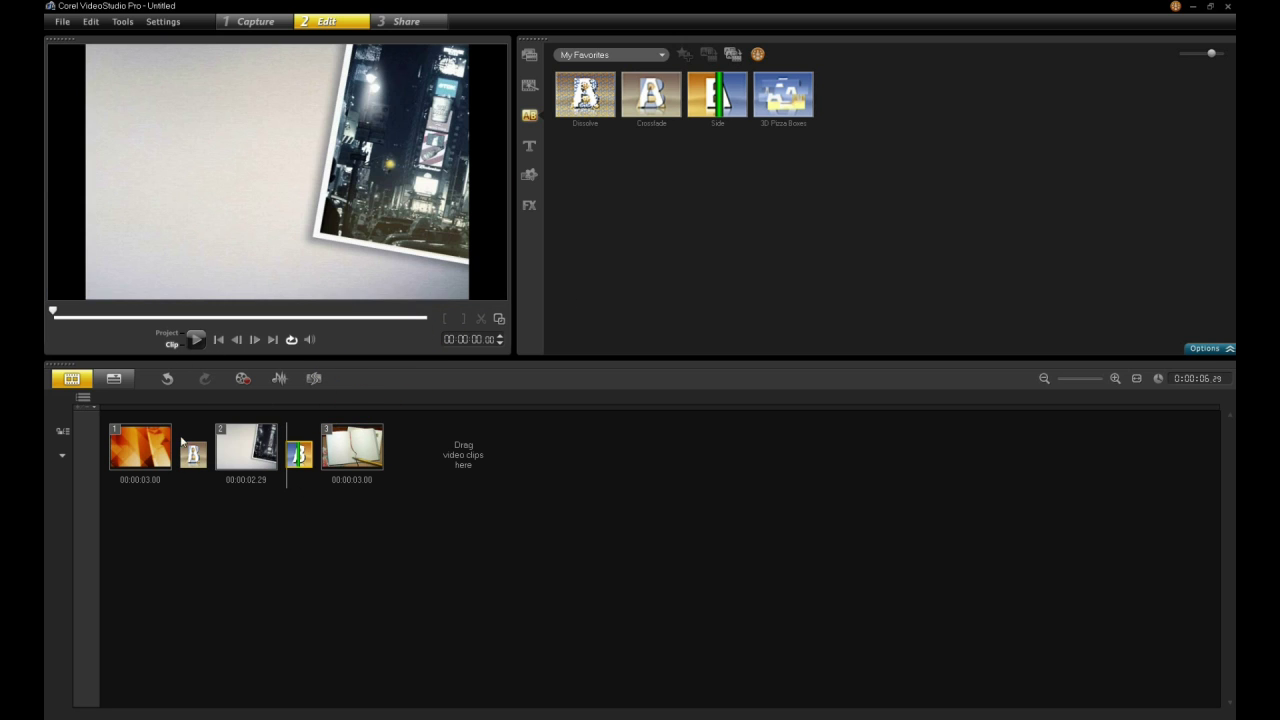
Step: Return to the media library, play the first clip alone, and play the project in Project mode
click(529, 54)
click(140, 446)
click(196, 340)
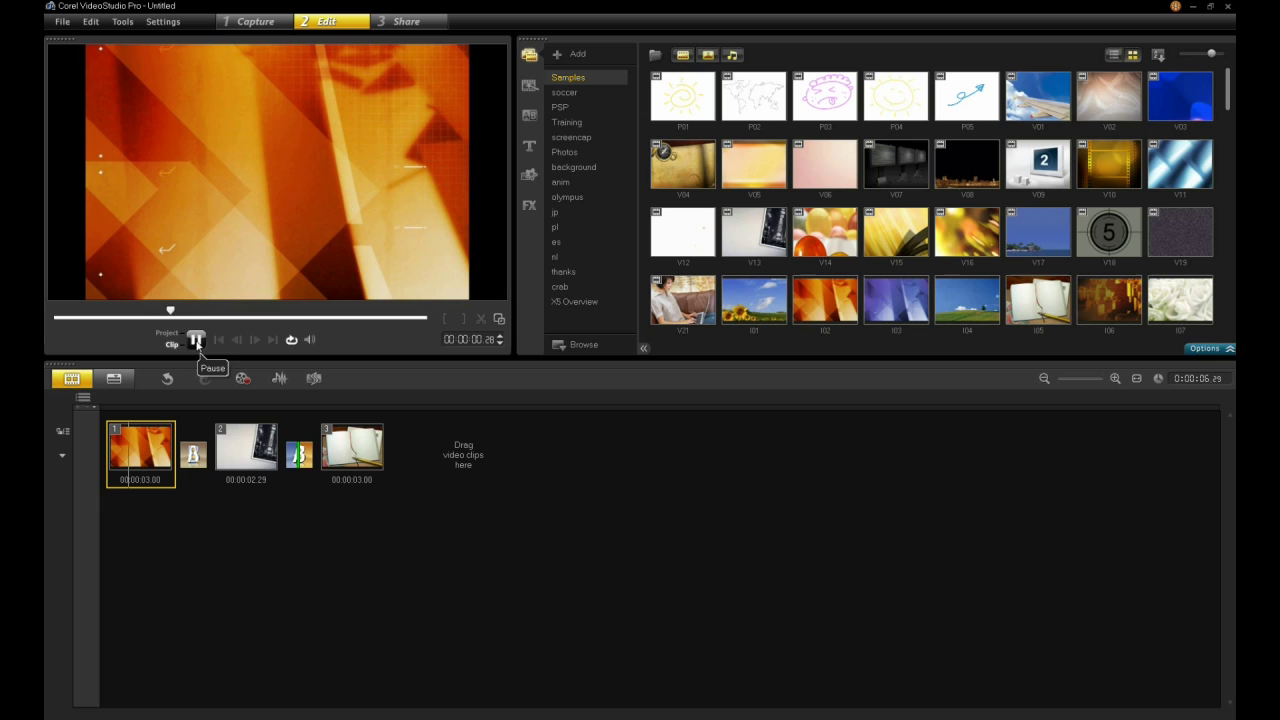
click(166, 332)
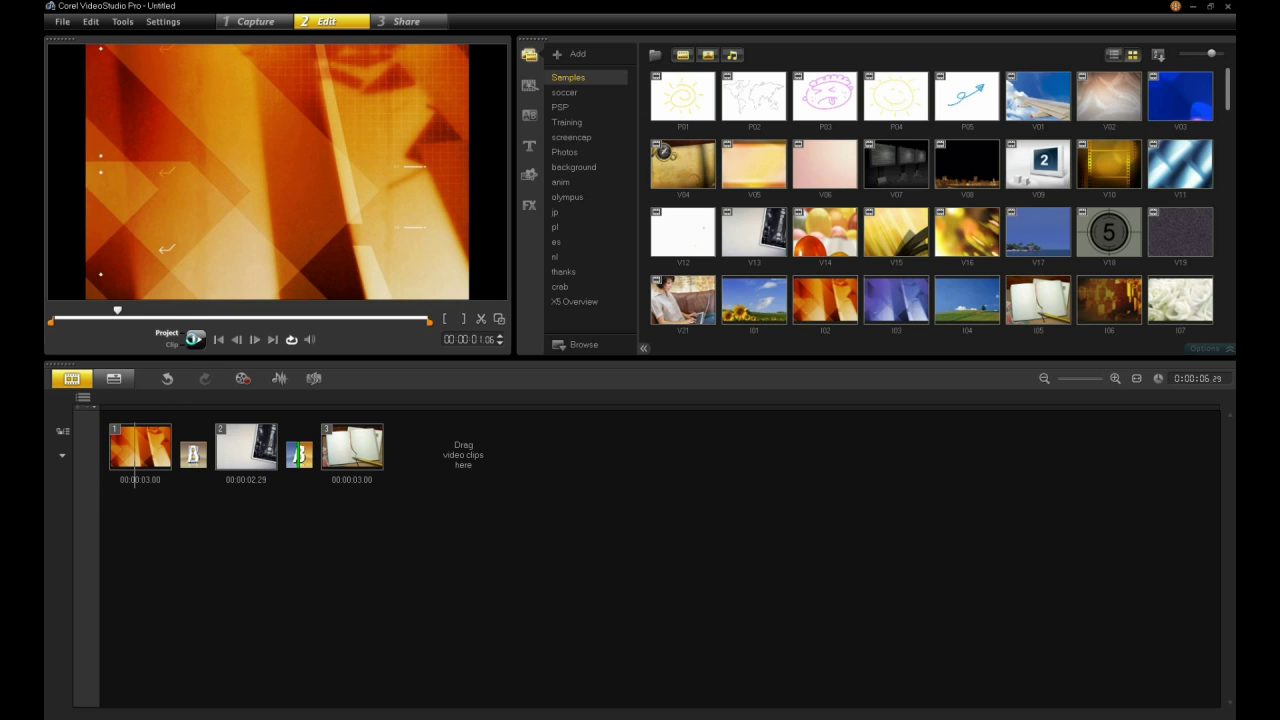
click(194, 340)
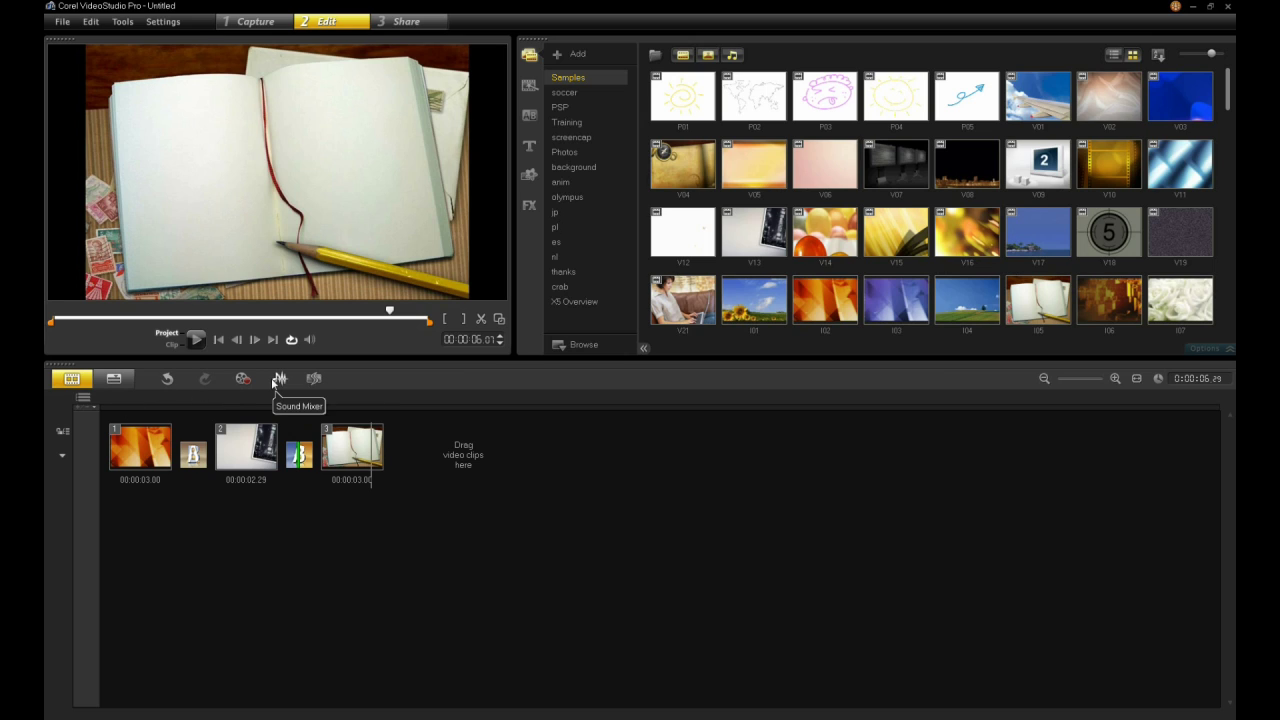
Step: Switch the project to Timeline View and scrub into the Crossfade transition, to about 00:00:02.20
click(116, 379)
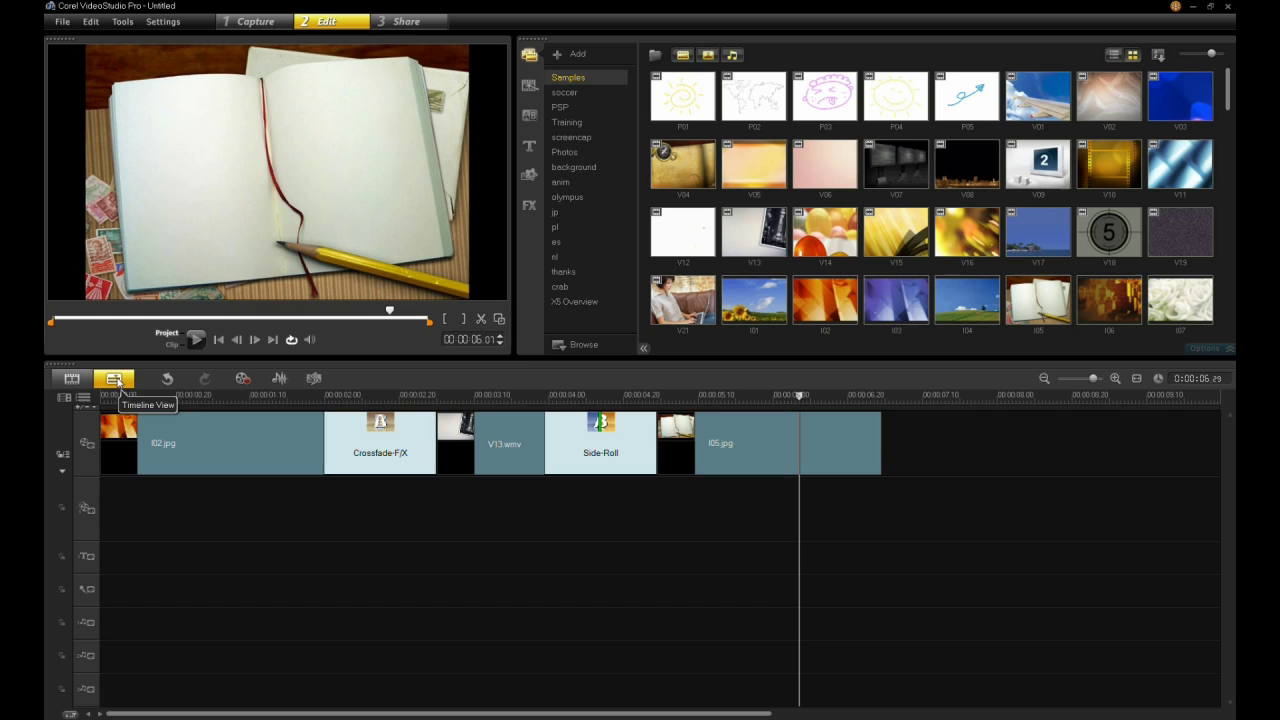
click(251, 397)
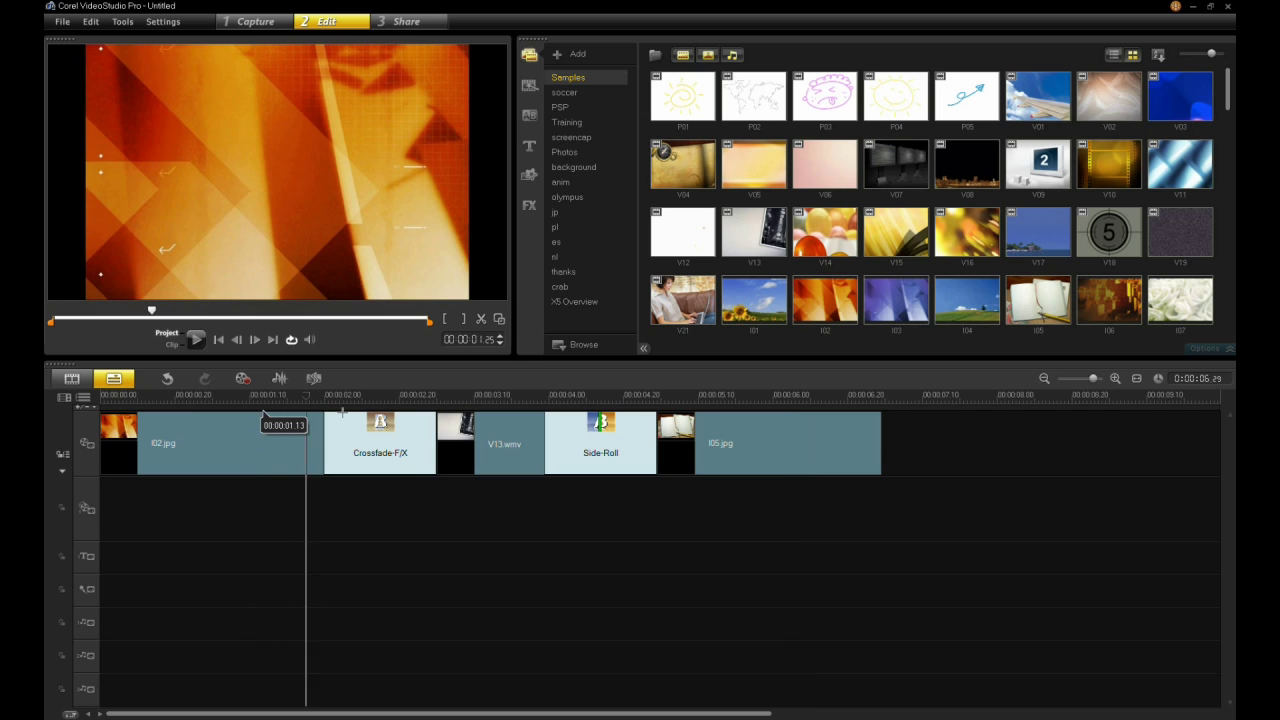
drag(342, 411, 400, 420)
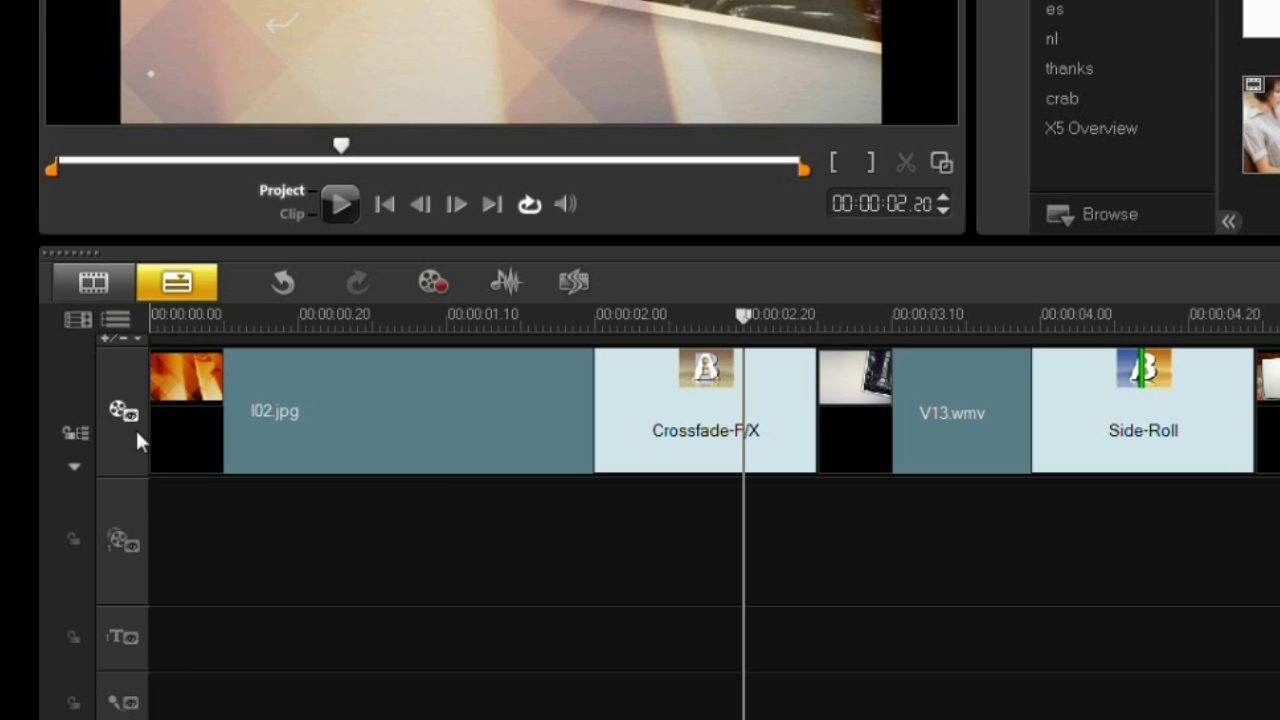
Step: Use the Track Manager to set five overlay tracks and two title tracks
click(117, 330)
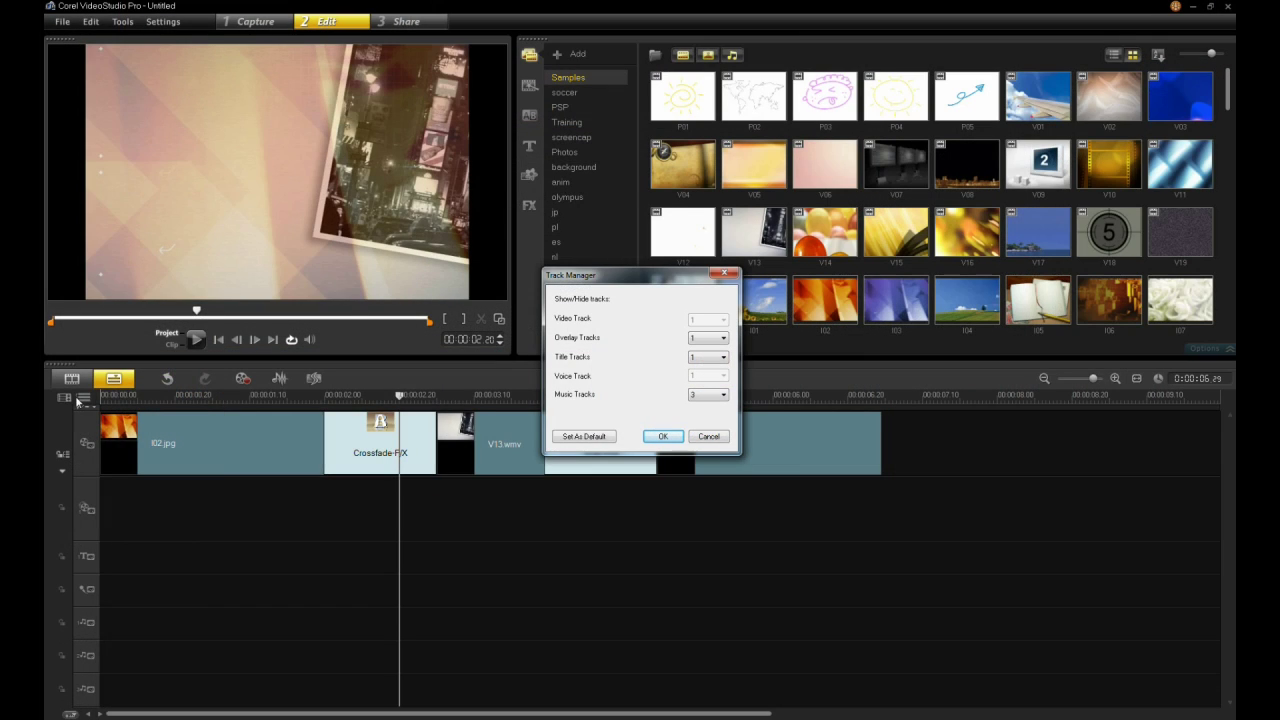
click(720, 339)
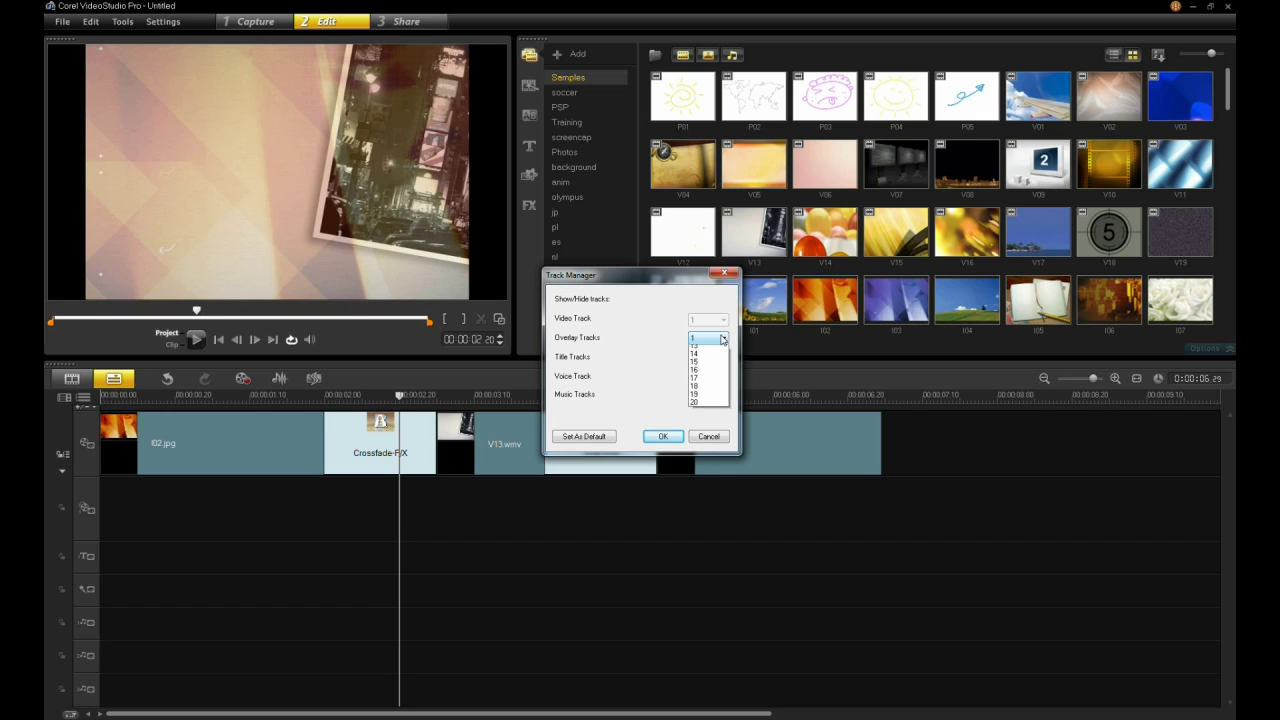
click(710, 386)
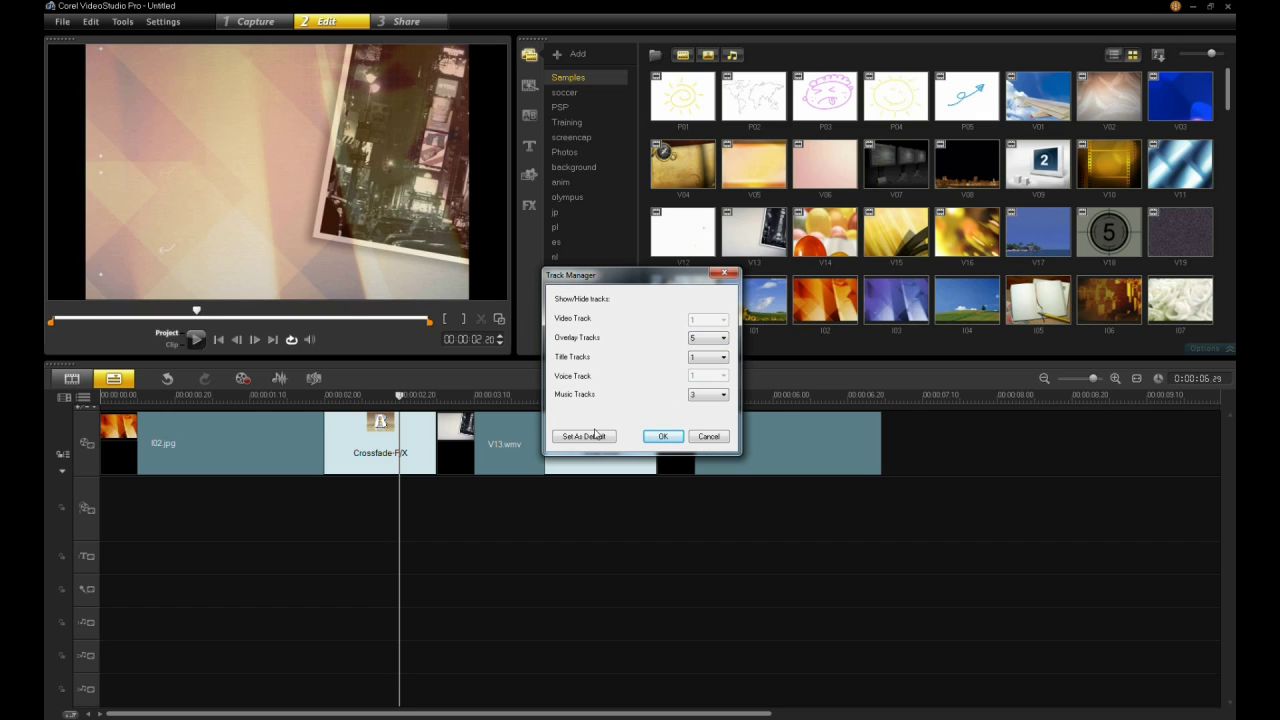
click(719, 358)
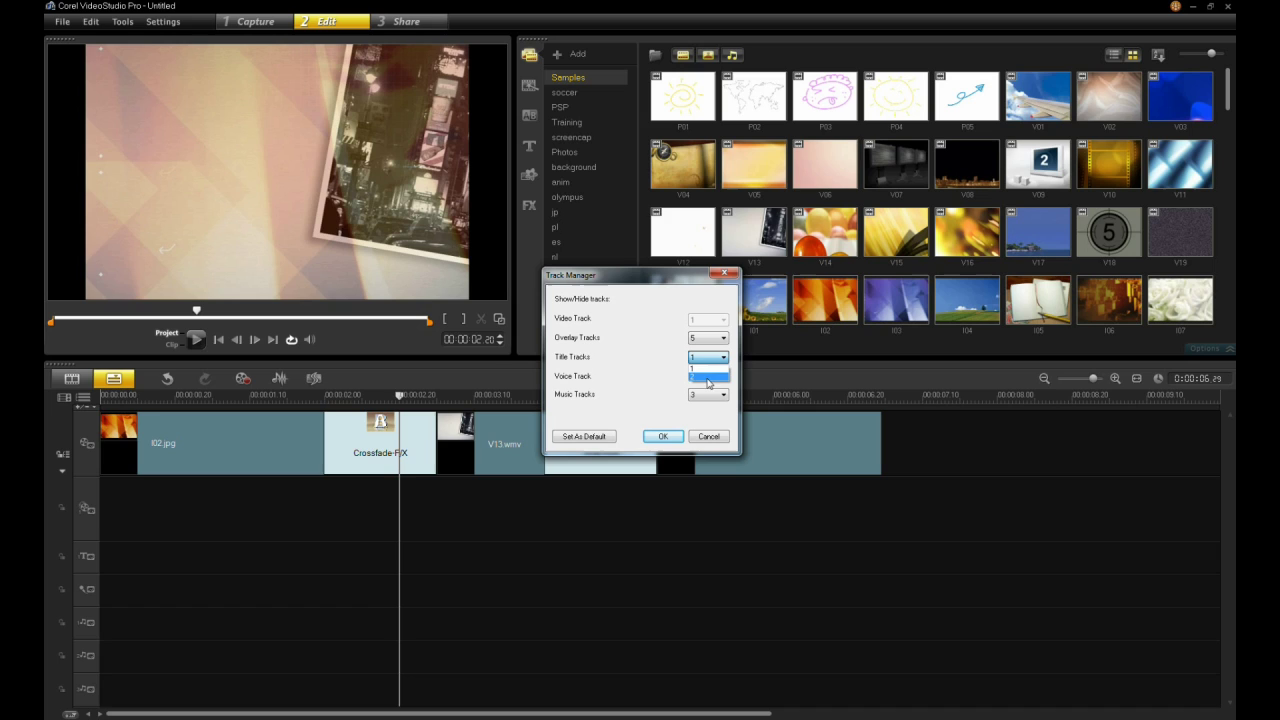
click(711, 381)
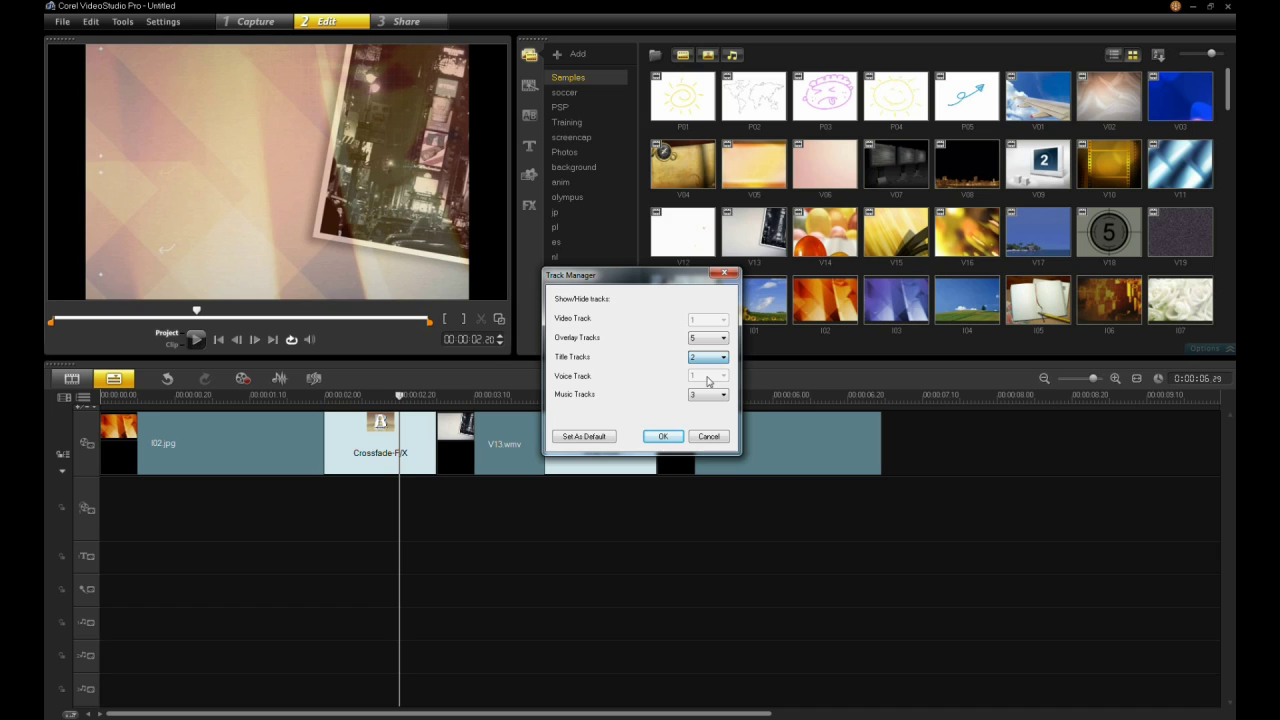
click(671, 441)
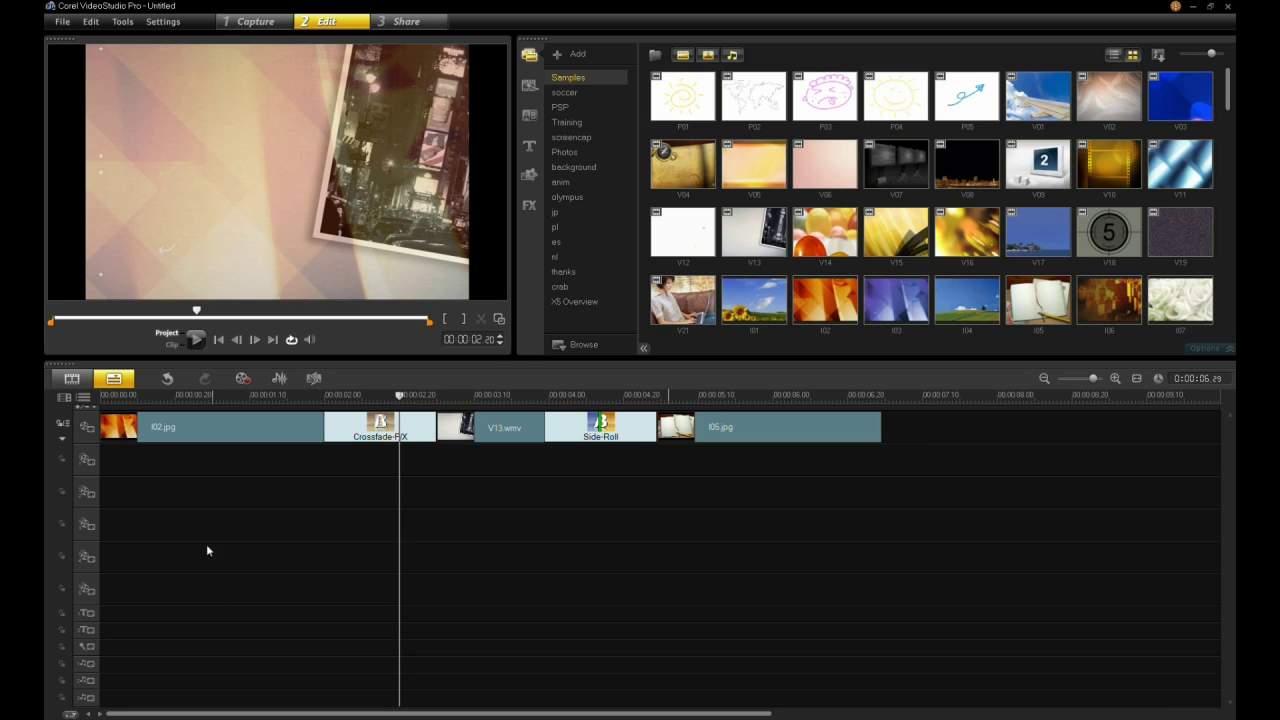
Step: Delete all clips and transitions from the video track and return the playhead to the start of the timeline
click(230, 423)
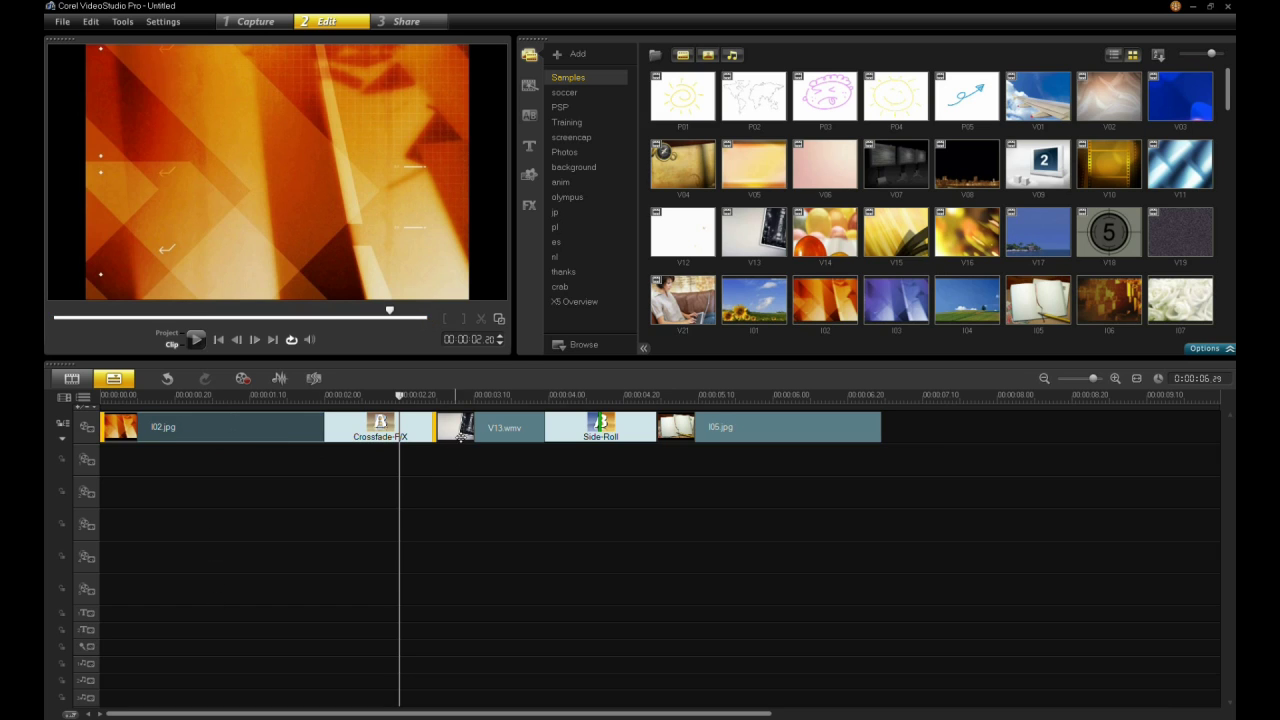
click(619, 434)
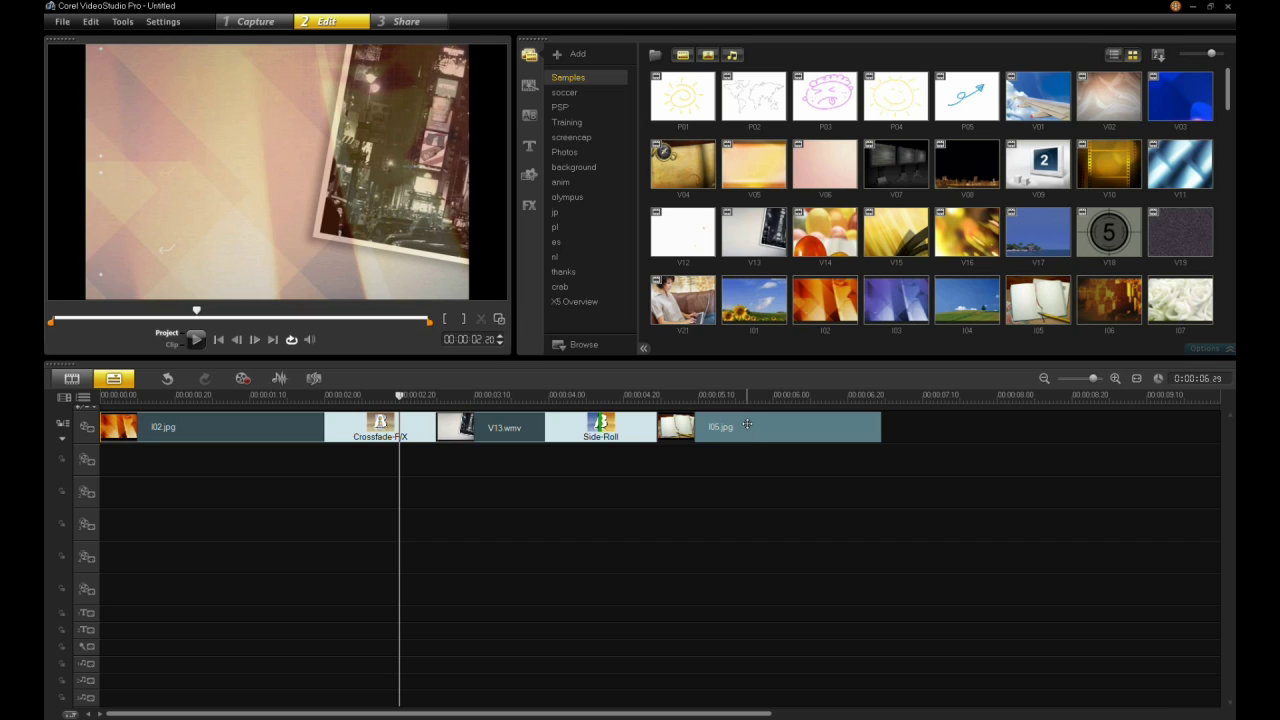
click(747, 424)
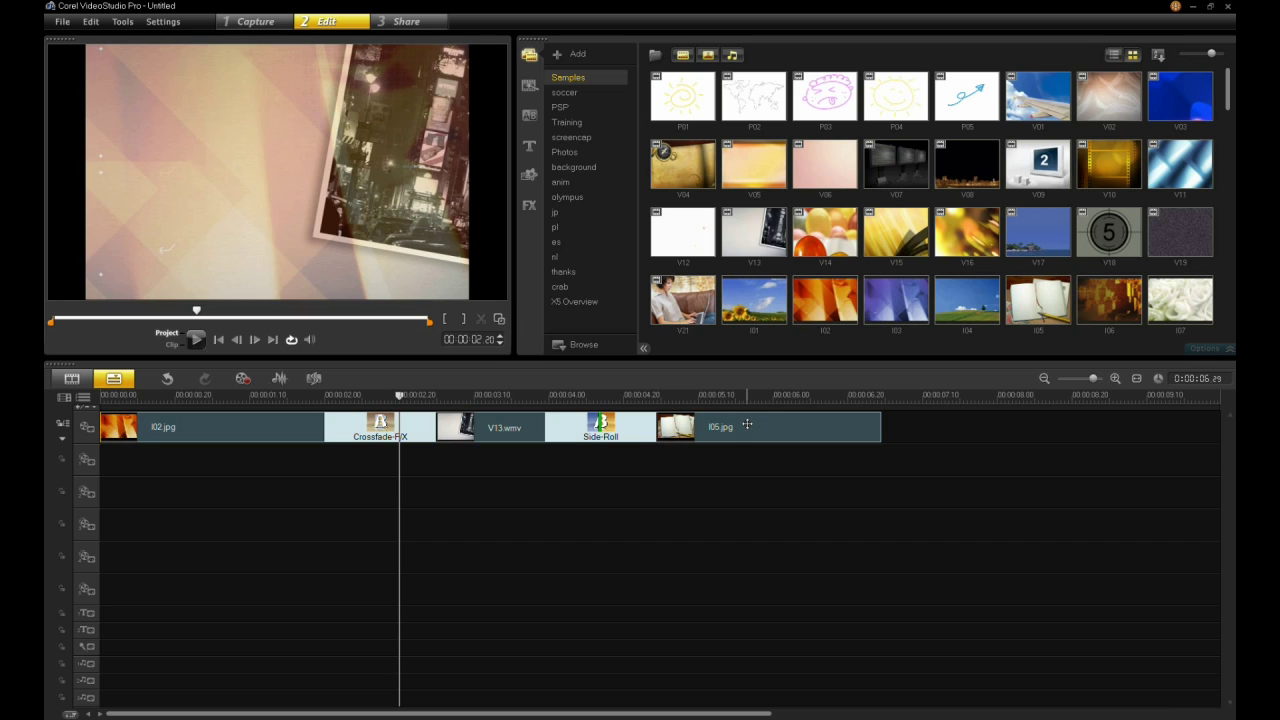
key(Delete)
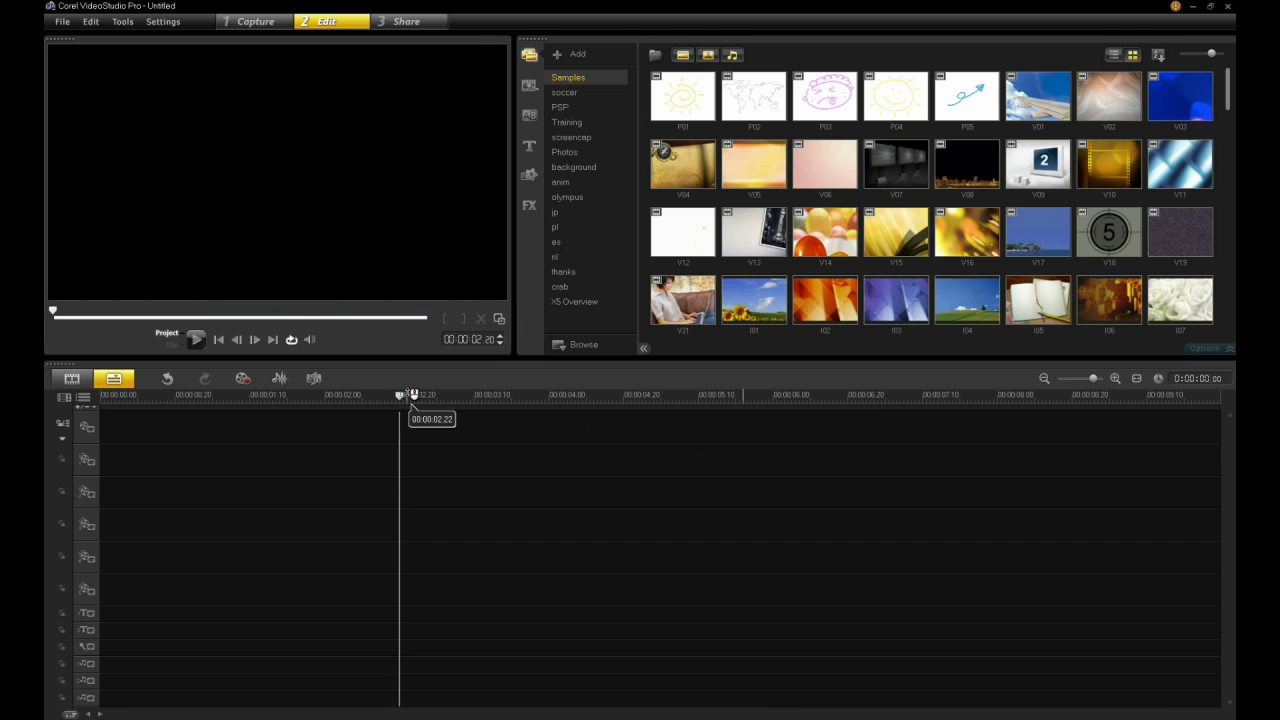
drag(404, 428, 99, 443)
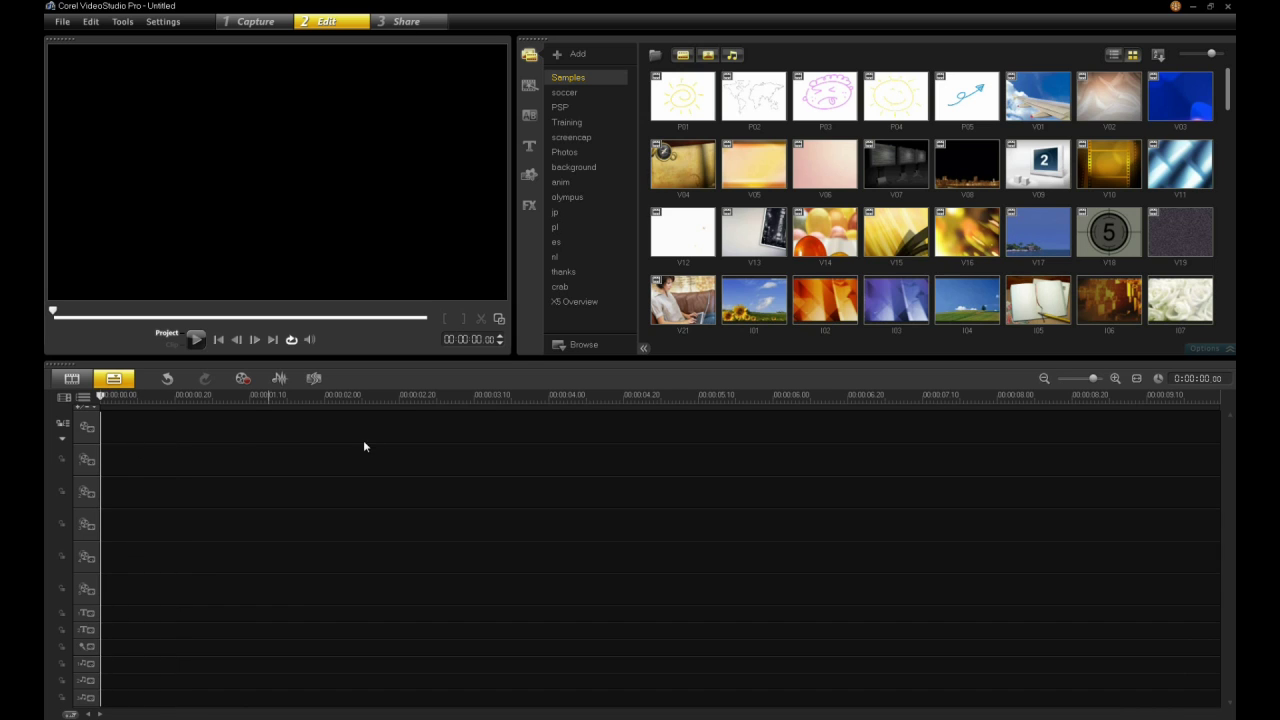
Step: Insert instant project template T25 from the Middle category at the start of the timeline
click(529, 86)
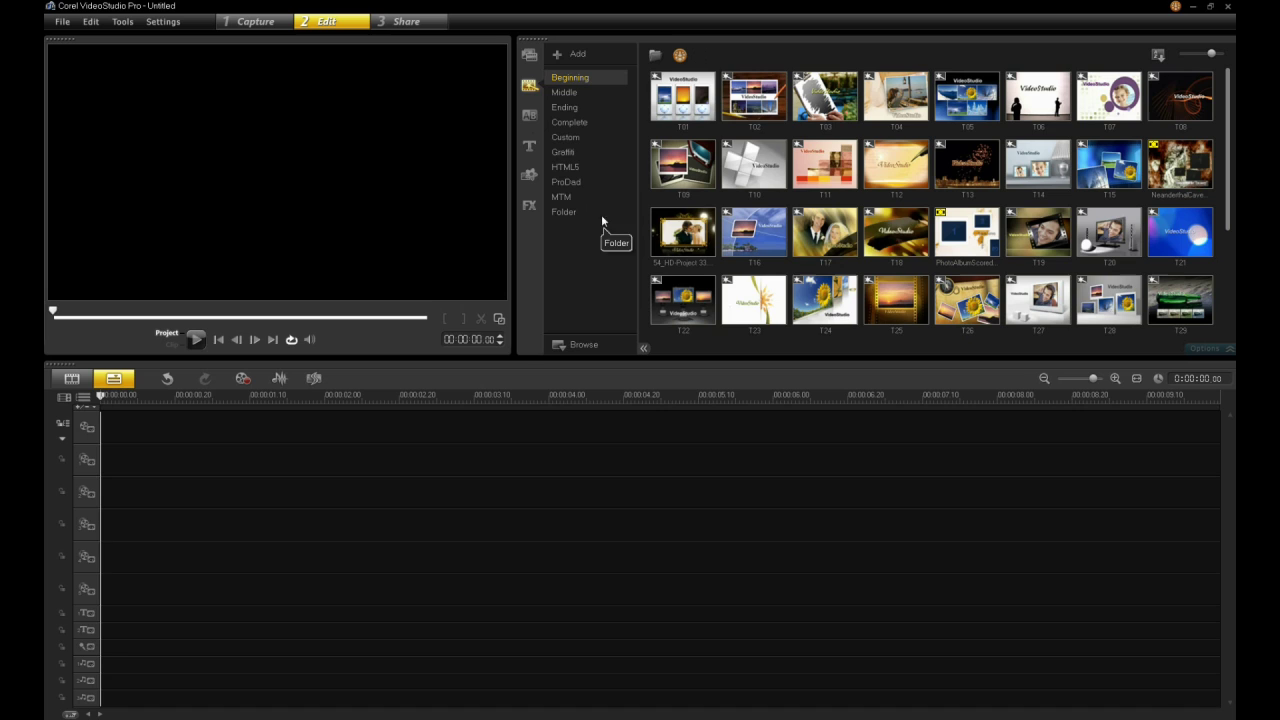
click(568, 93)
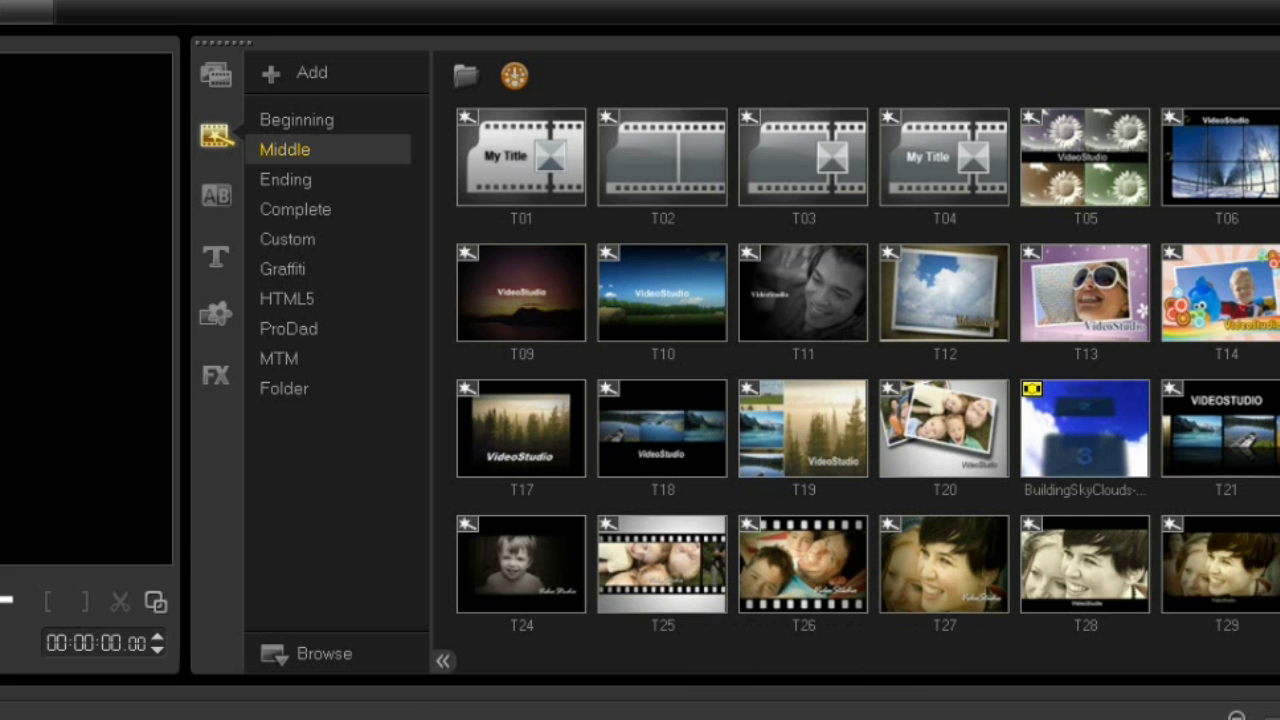
drag(662, 563, 377, 445)
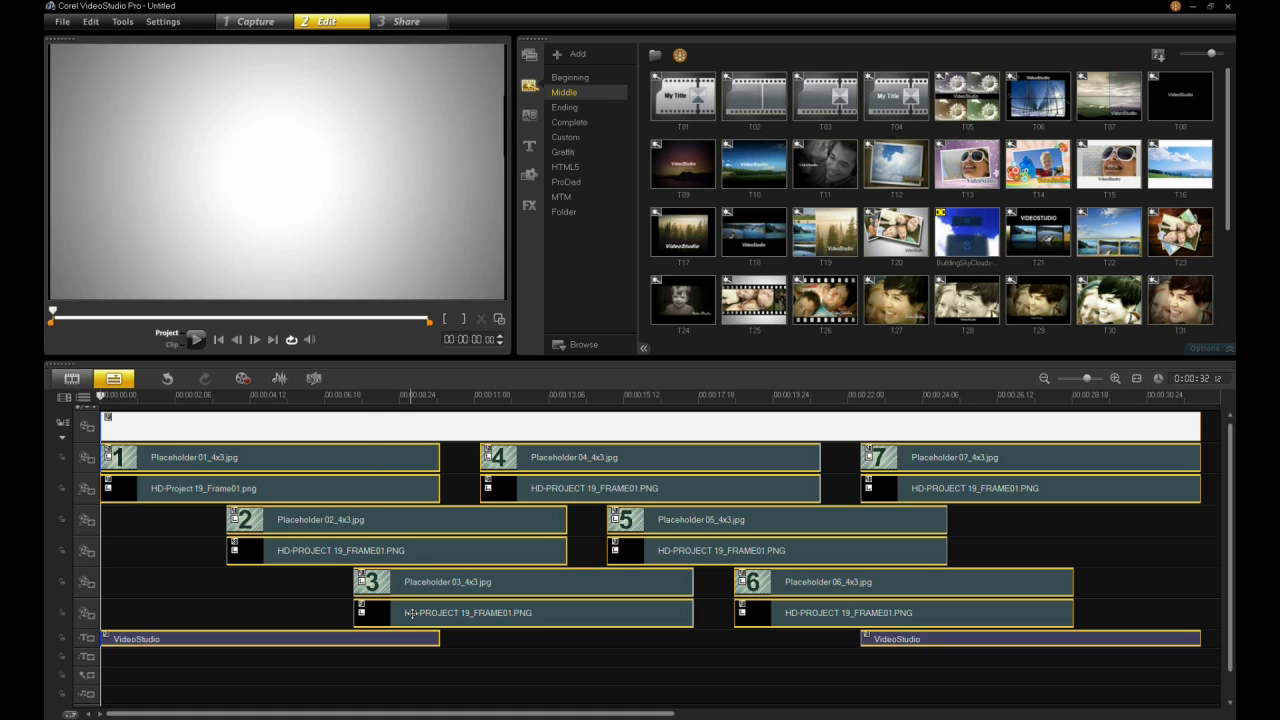
Step: Scrub through the start of the inserted template to preview its film strip animation
click(173, 395)
drag(175, 400, 275, 453)
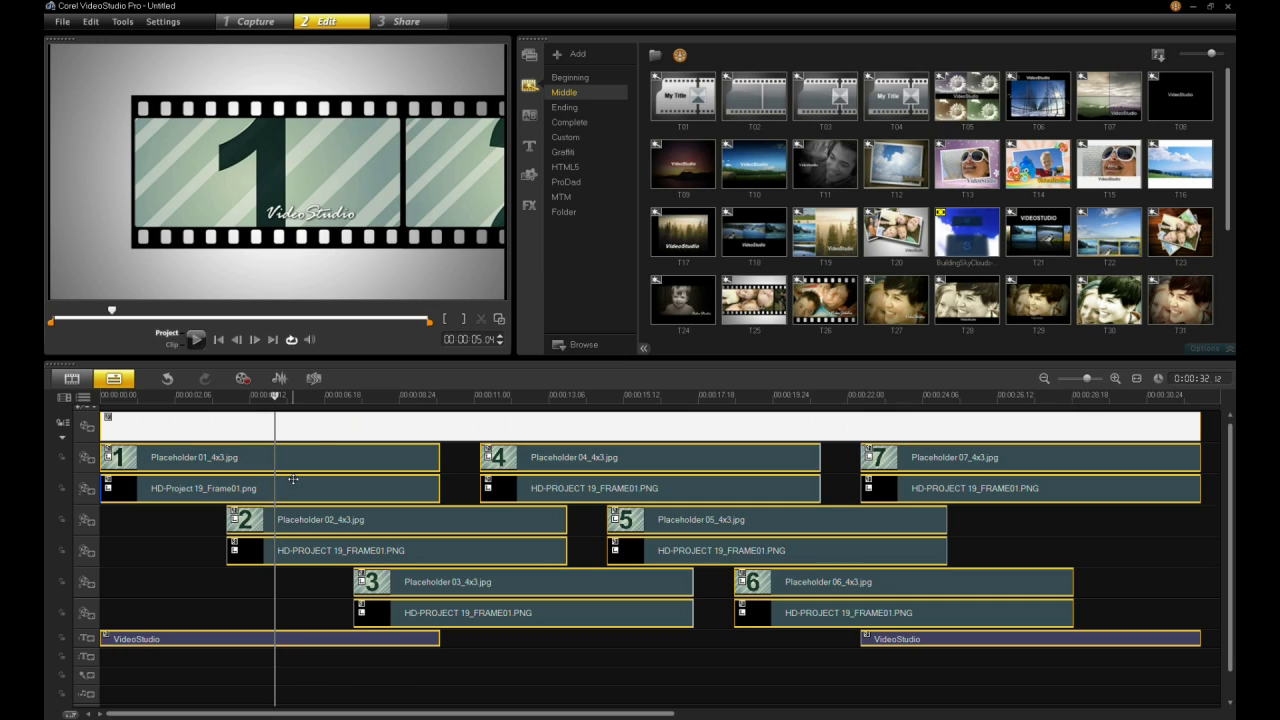
drag(372, 396, 183, 475)
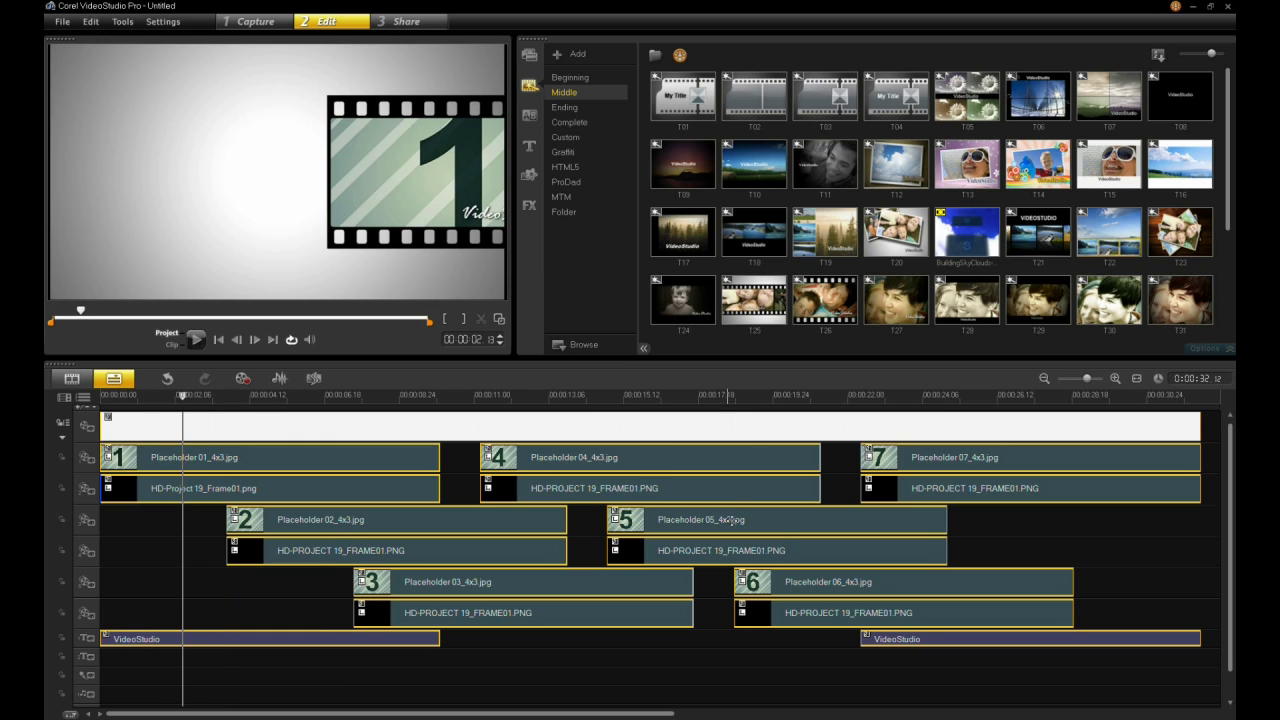
Step: Replace the Placeholder 01 overlay clip with 20110925154553.MTS from the soccer media folder, and scrub through the clip to preview it
click(168, 528)
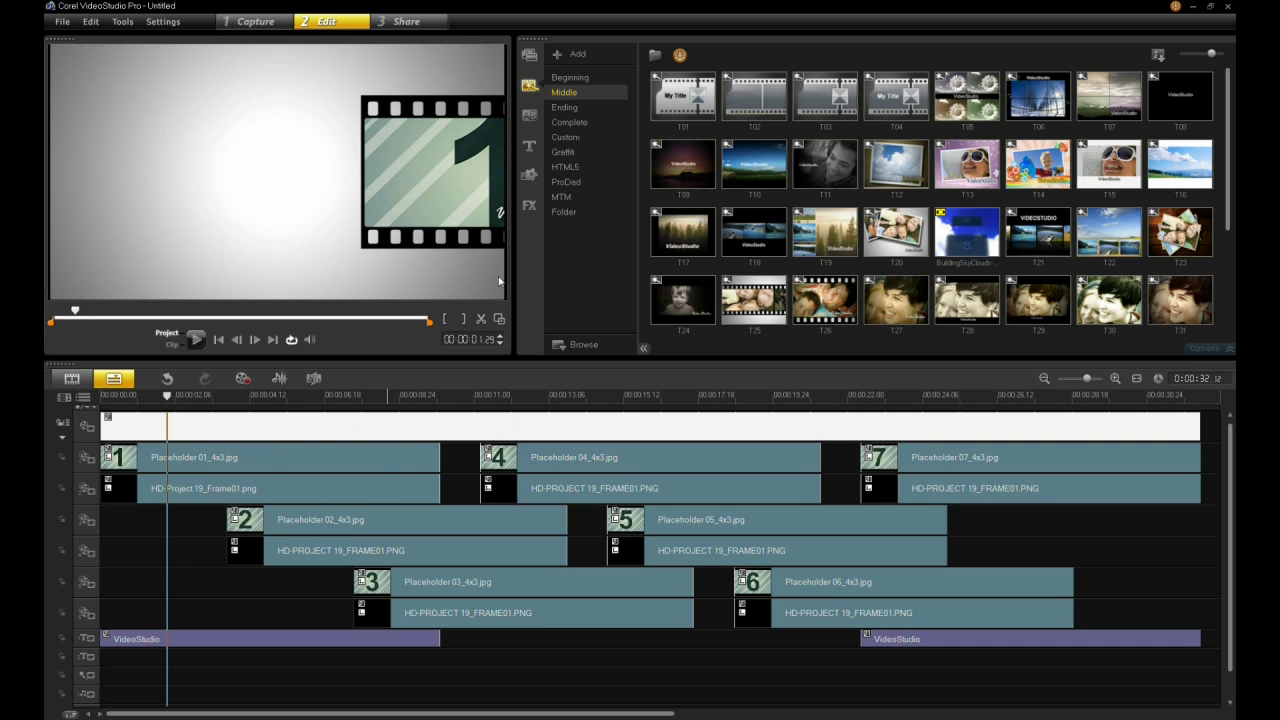
click(529, 51)
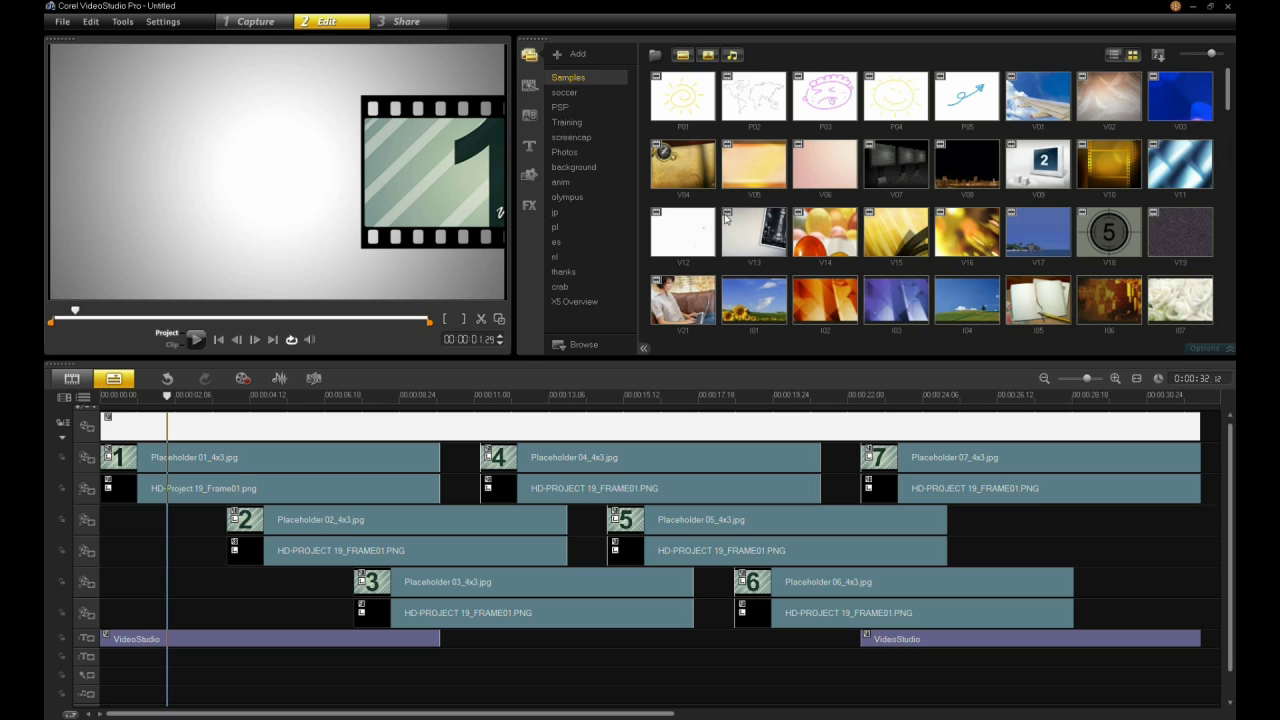
click(570, 94)
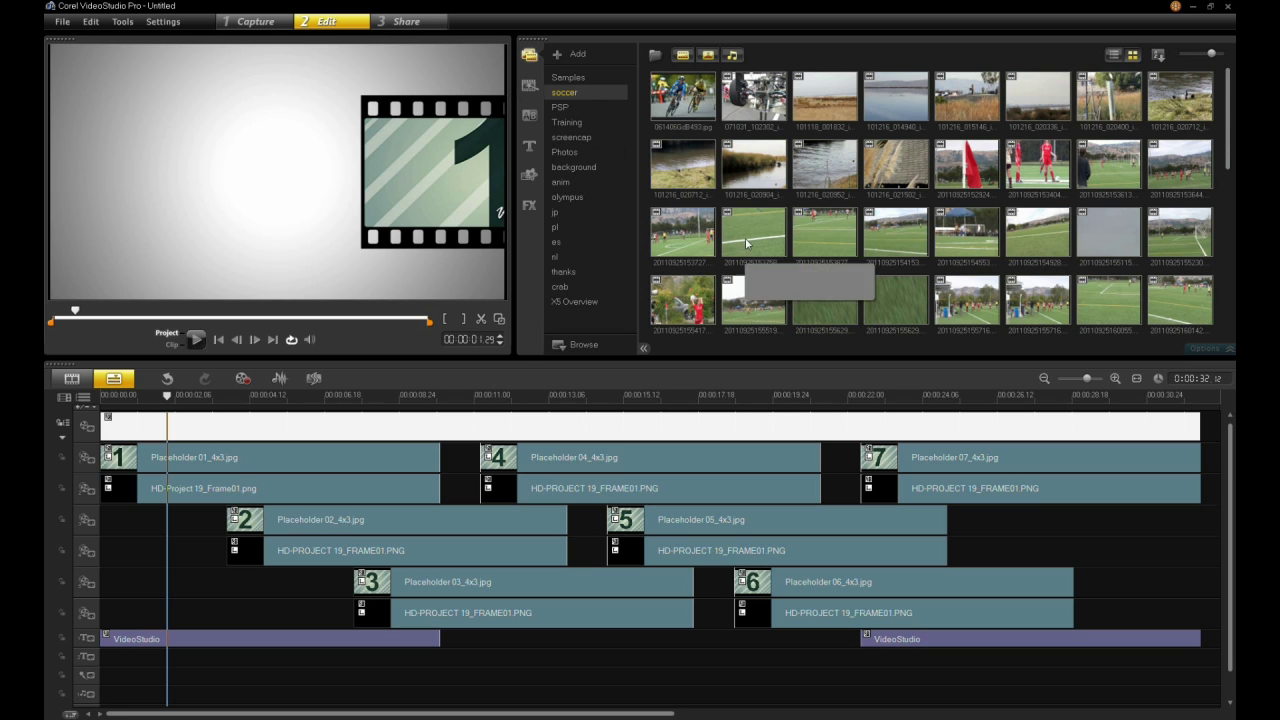
mouse_move(755, 237)
mouse_down()
mouse_move(593, 280)
mouse_move(357, 391)
mouse_move(318, 450)
mouse_move(331, 455)
mouse_move(290, 458)
mouse_move(500, 452)
mouse_move(734, 283)
mouse_up()
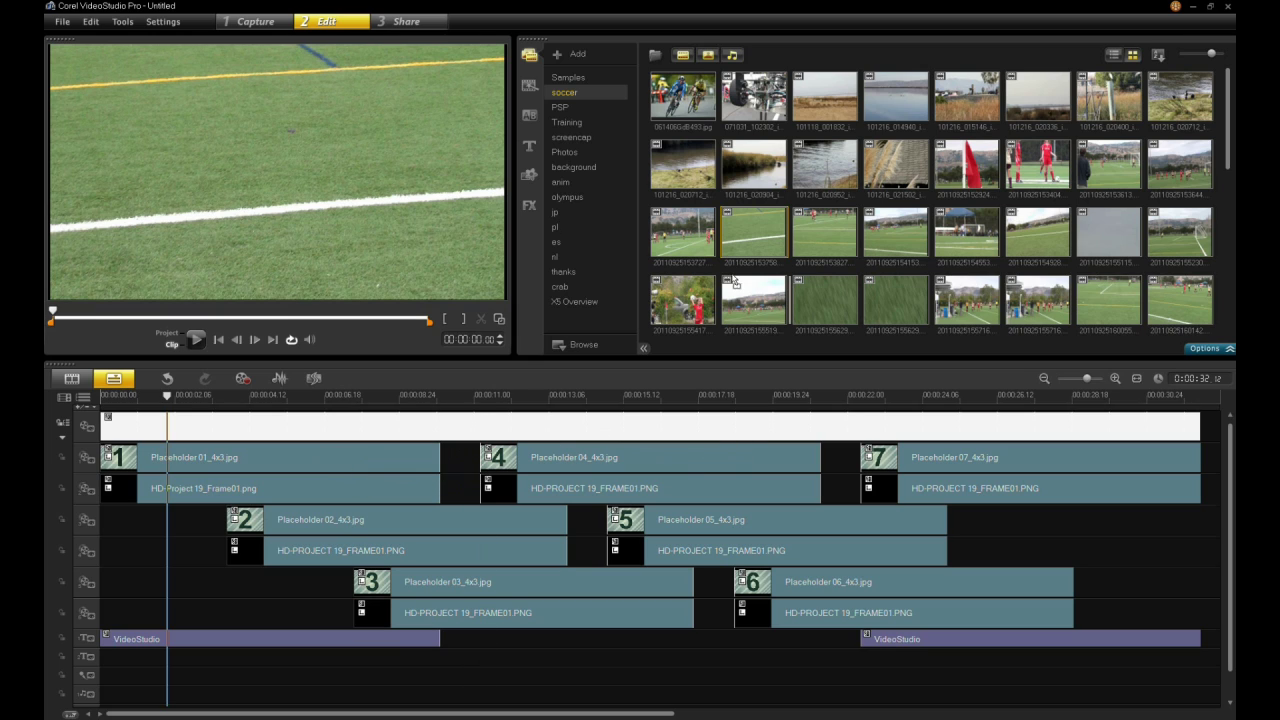
click(830, 240)
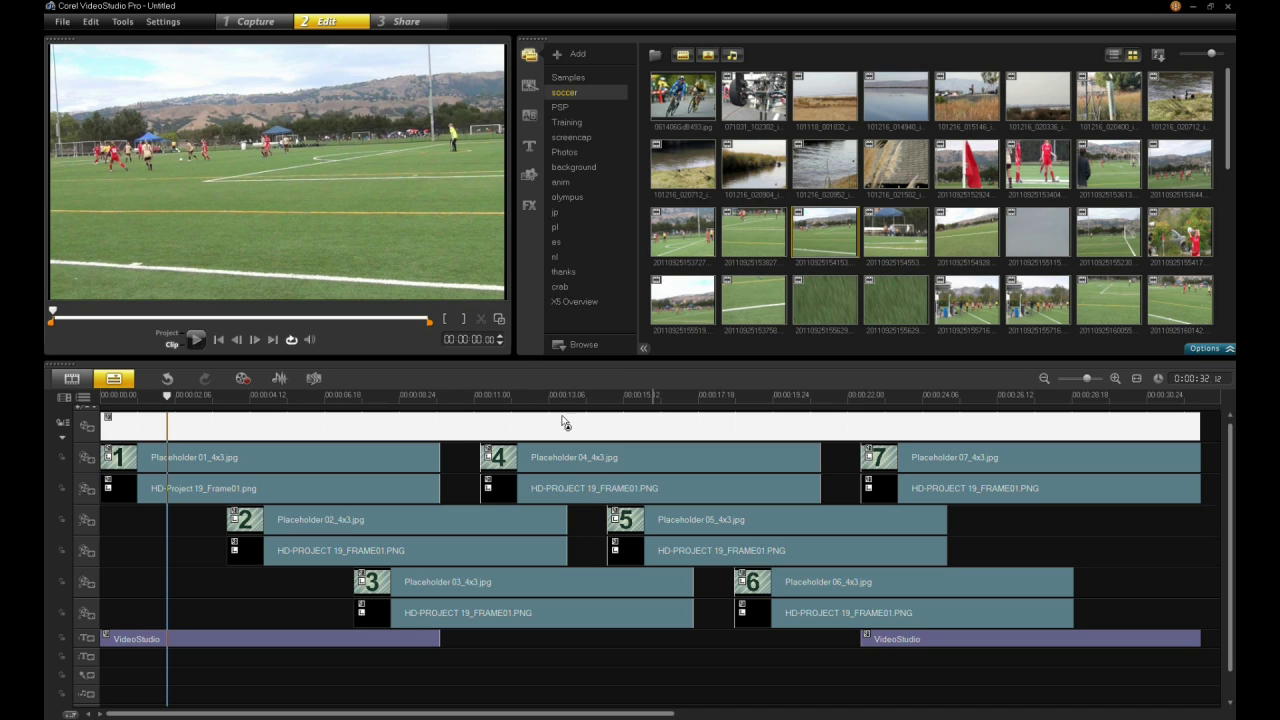
drag(895, 232, 224, 463)
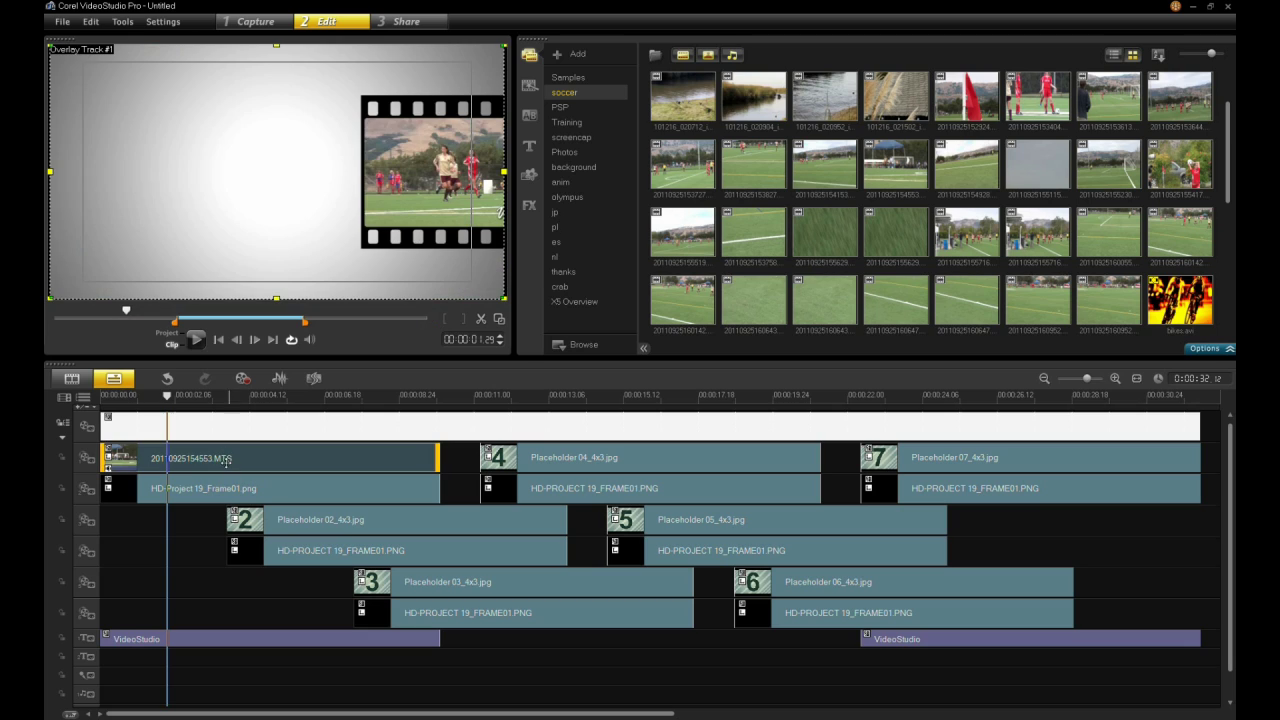
click(145, 396)
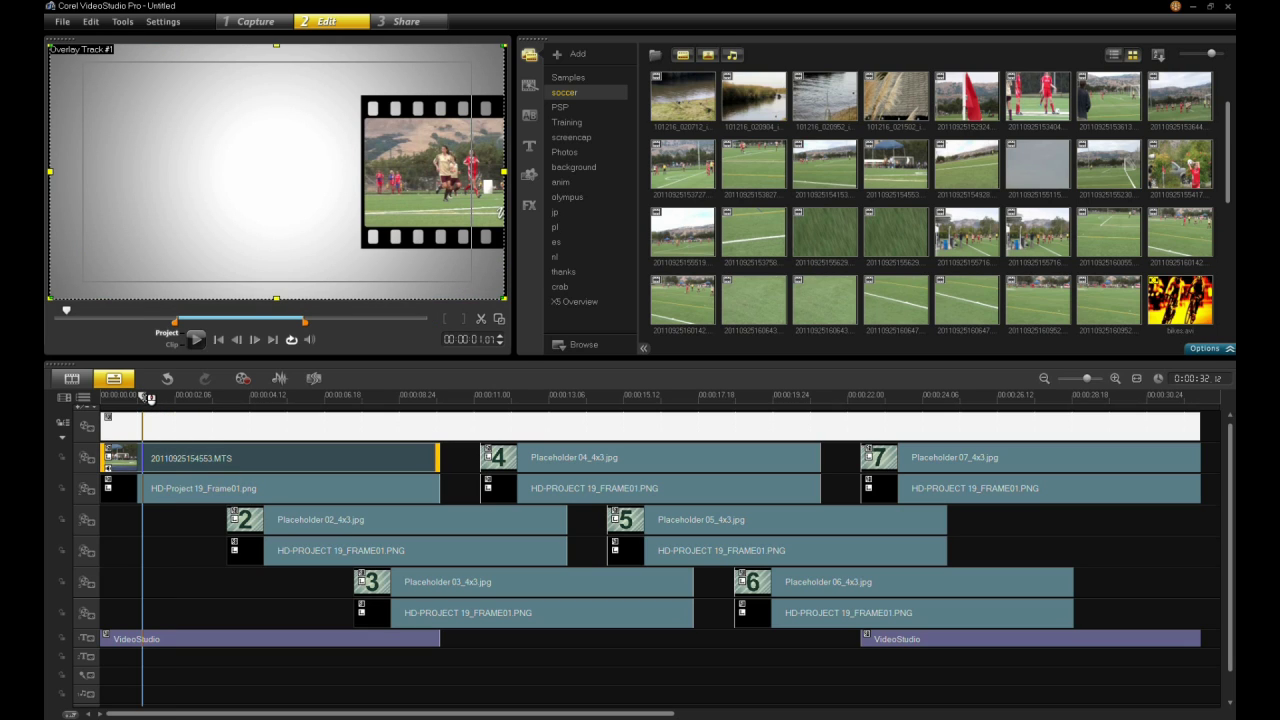
drag(150, 398, 300, 432)
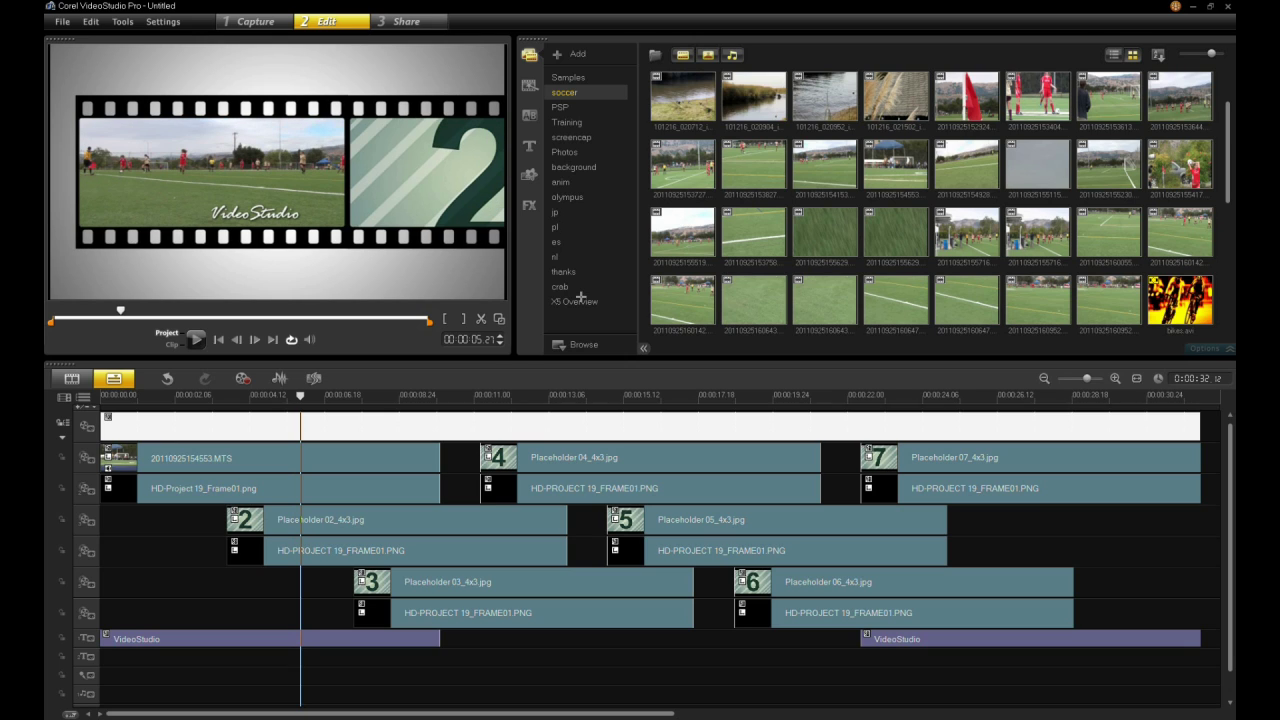
Step: Replace the Placeholder 04 overlay clip with 20110925152924.MTS from the soccer folder, and scrub the timeline to preview the swap
click(979, 97)
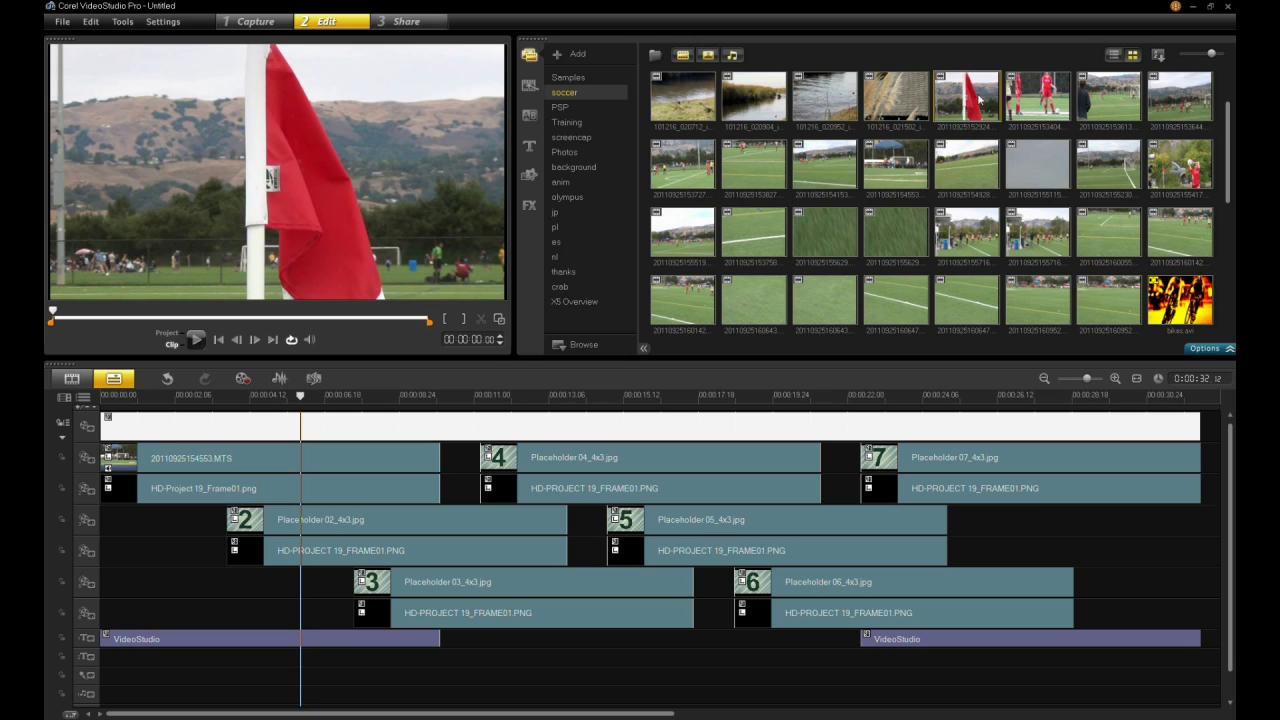
drag(510, 395, 535, 457)
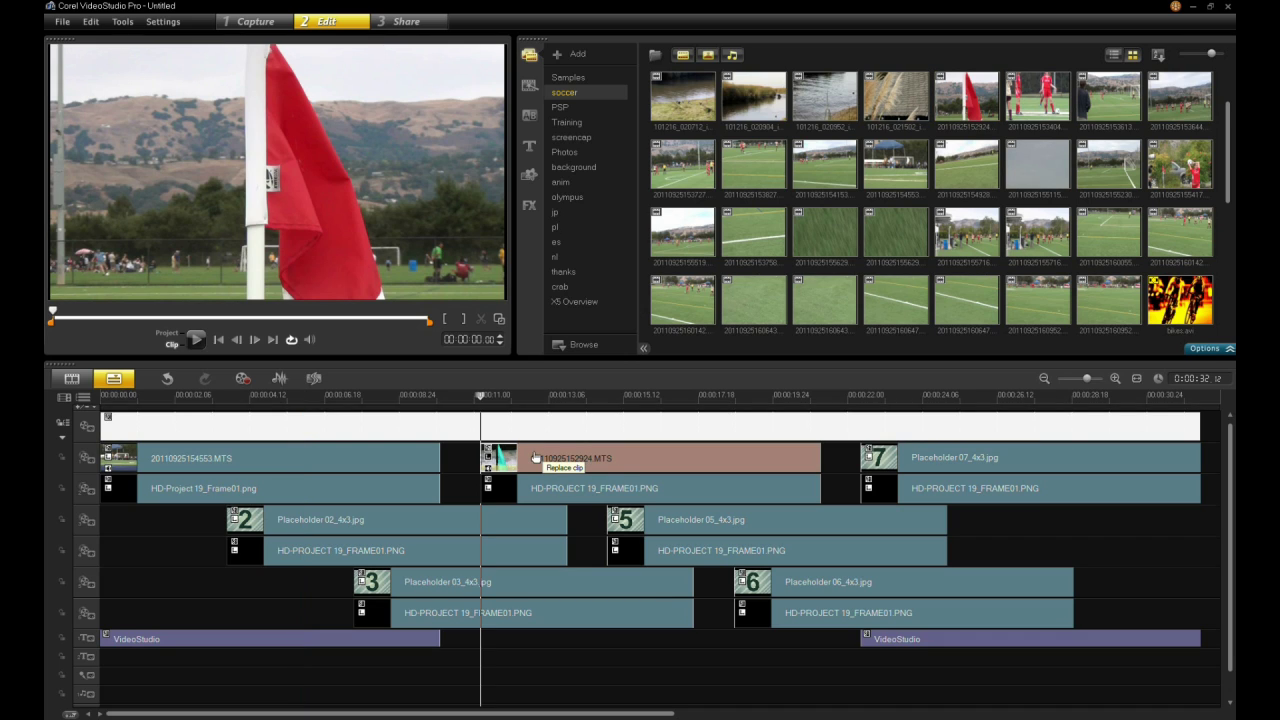
click(456, 396)
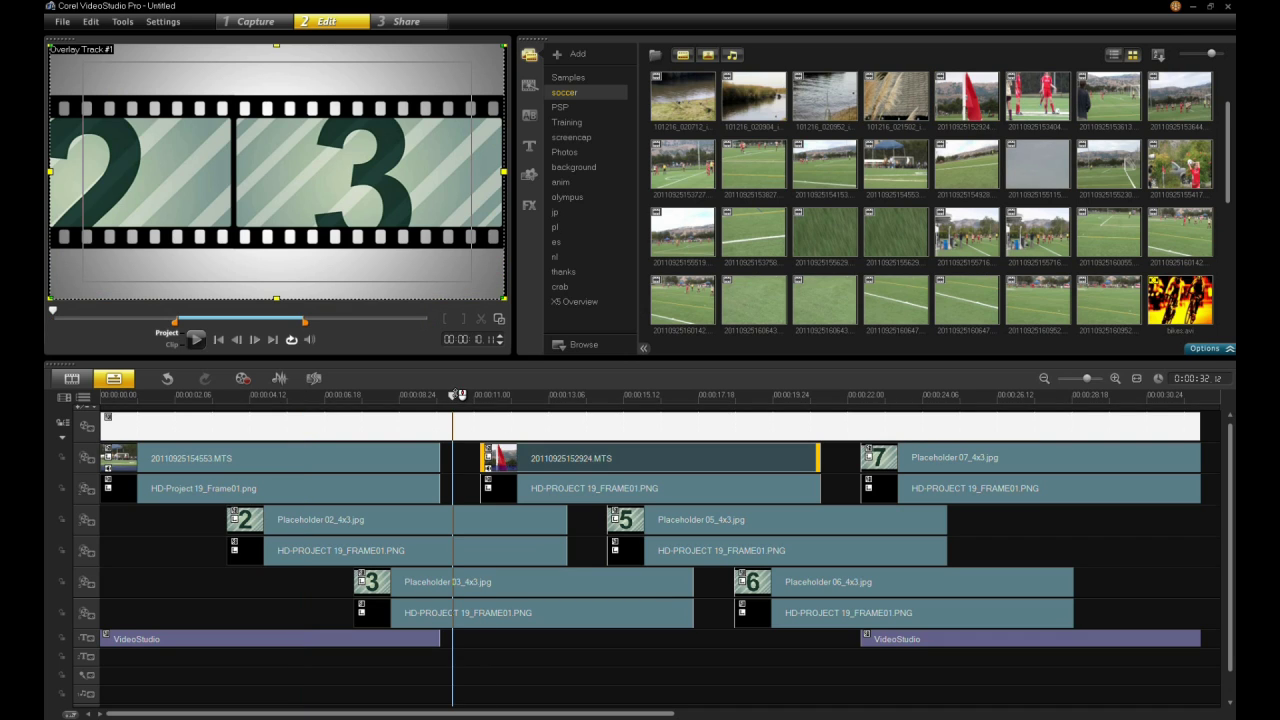
key(space)
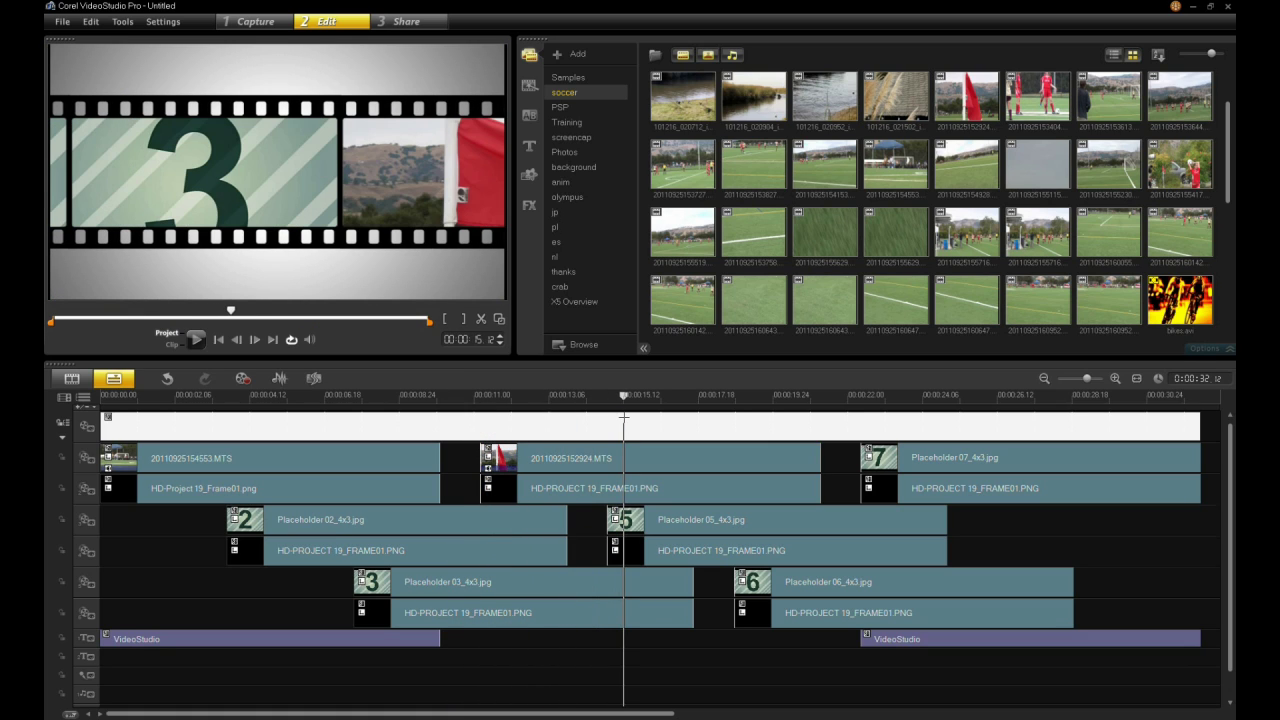
drag(624, 418, 274, 430)
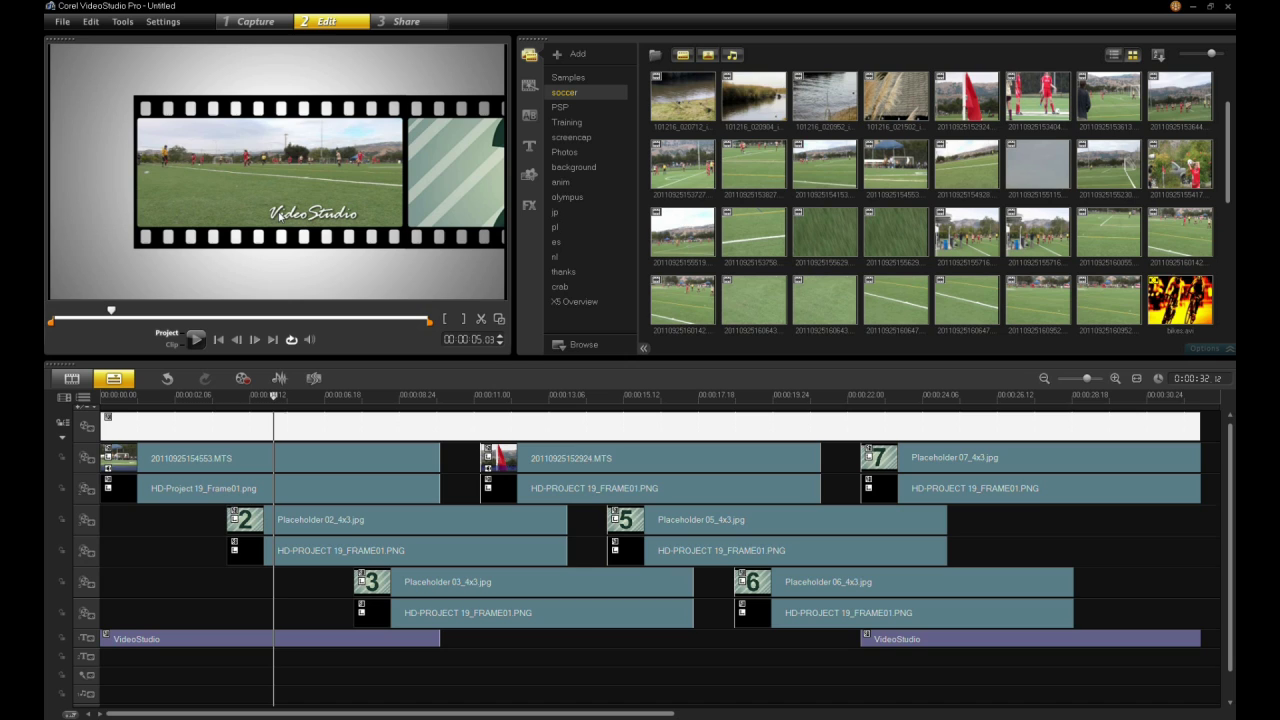
Step: Change the text of the first VideoStudio title on the title track to "Soccer"
click(244, 638)
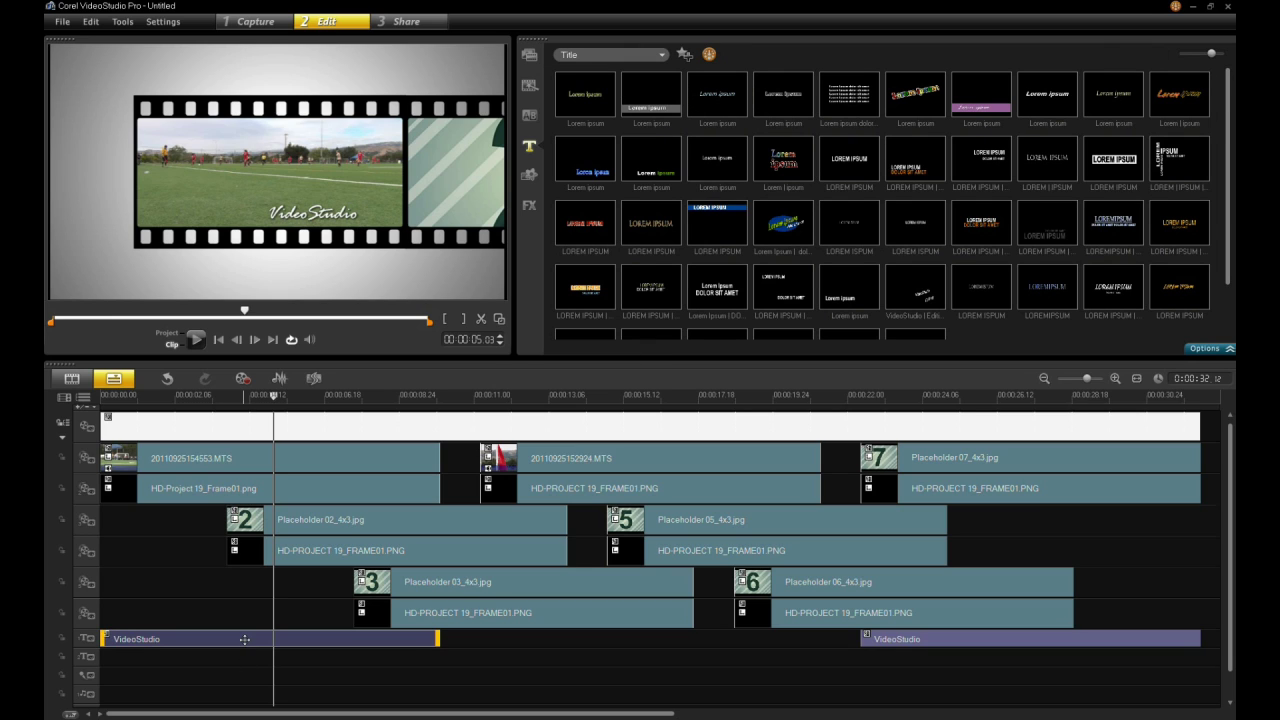
double_click(244, 638)
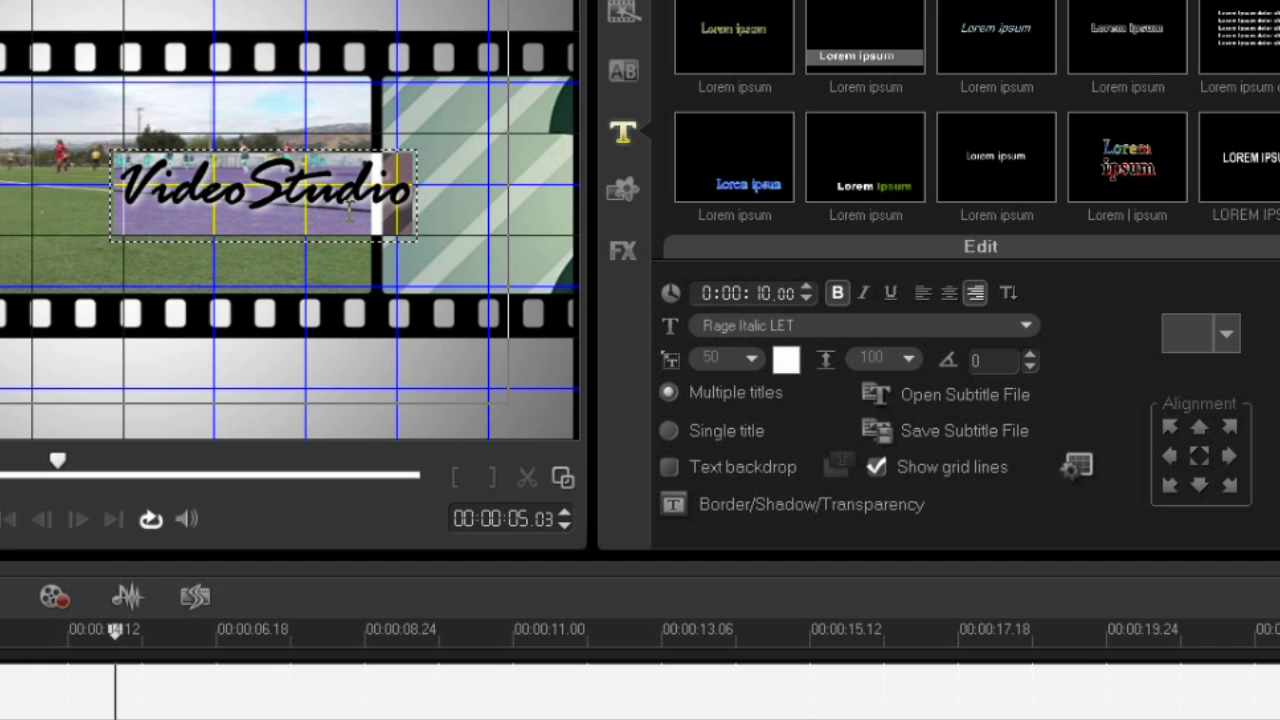
text(Soccer)
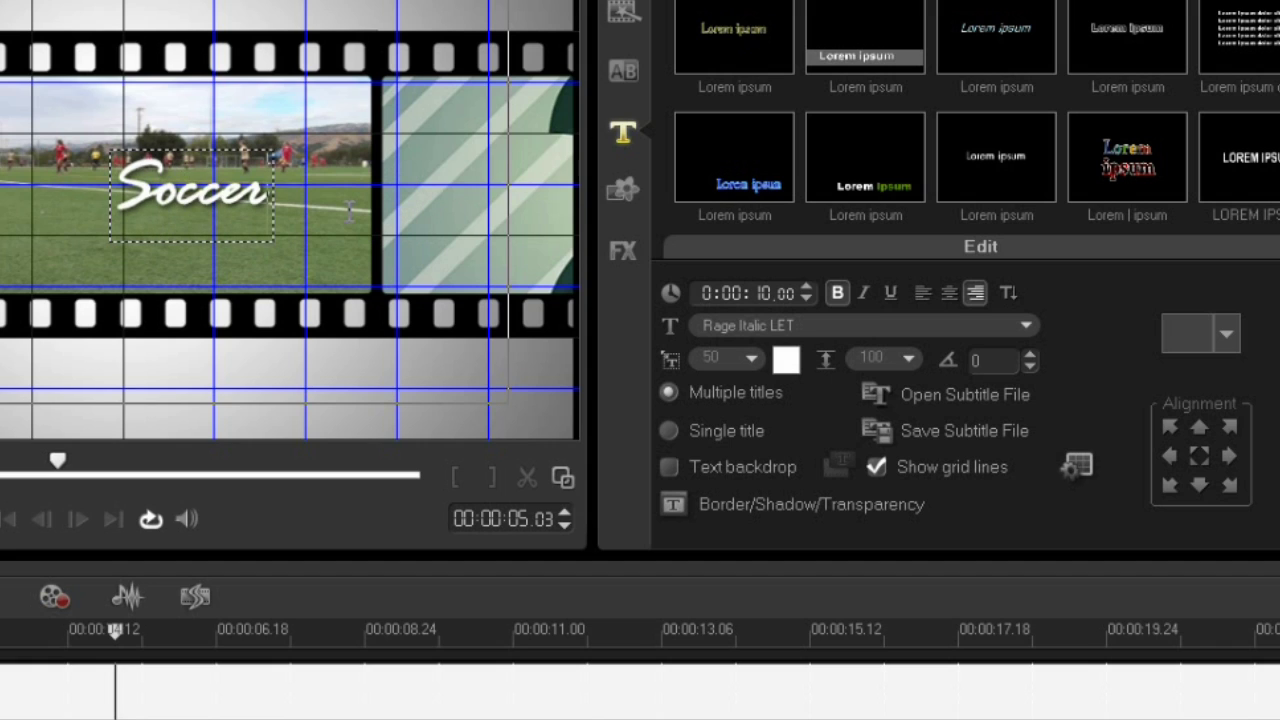
click(263, 244)
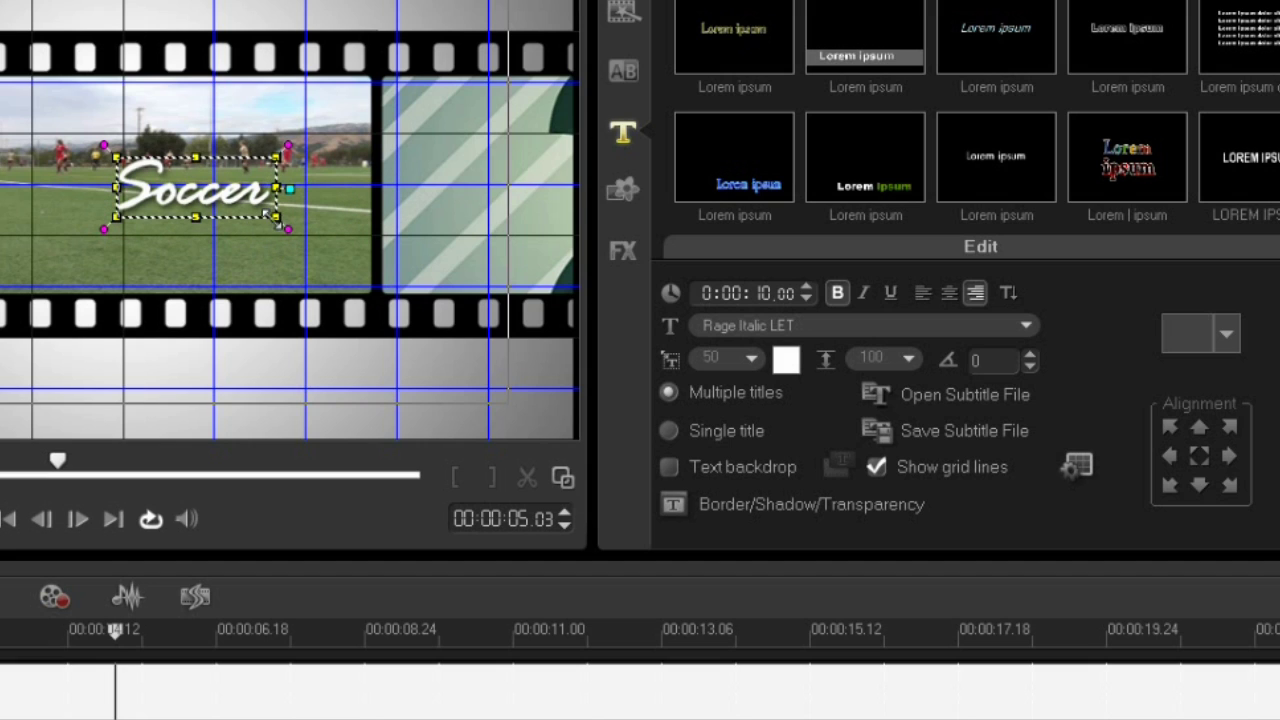
Step: Tilt the Soccer title 13 degrees and enlarge it to font size 90 with a more offset shadow
mouse_move(288, 145)
mouse_down()
mouse_move(274, 80)
mouse_move(288, 150)
mouse_up()
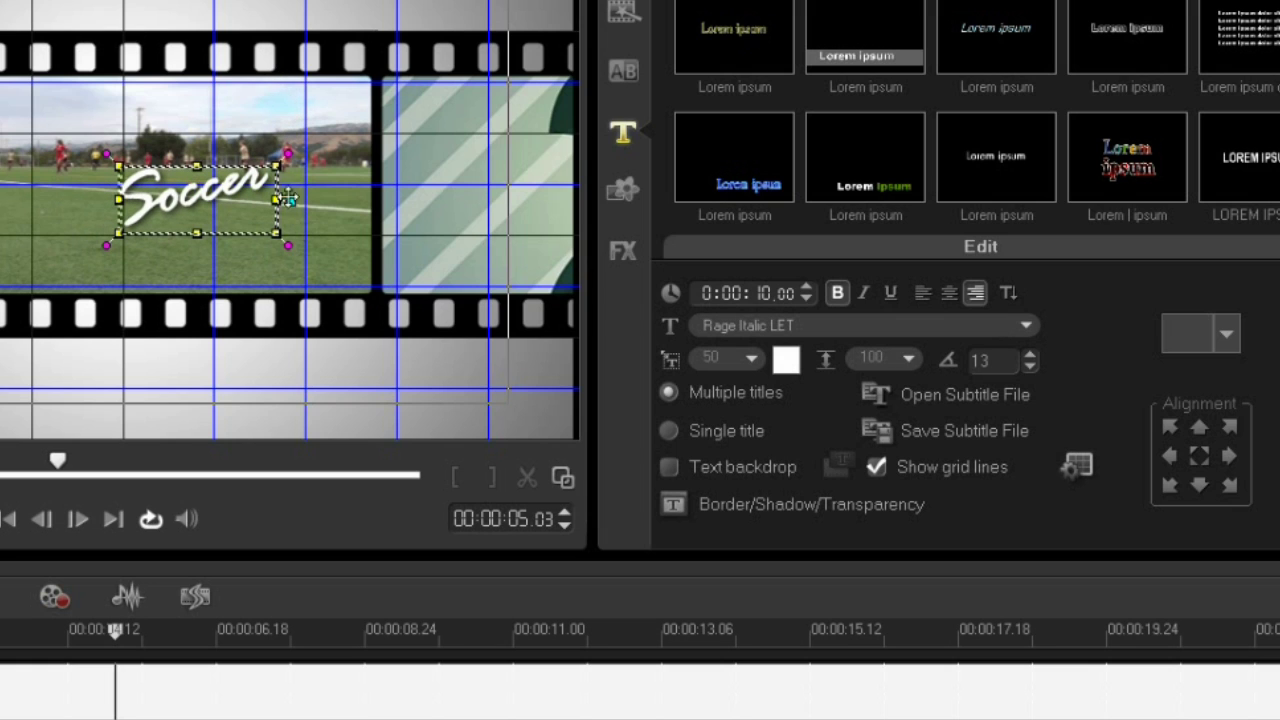
drag(291, 203, 301, 215)
drag(276, 165, 207, 223)
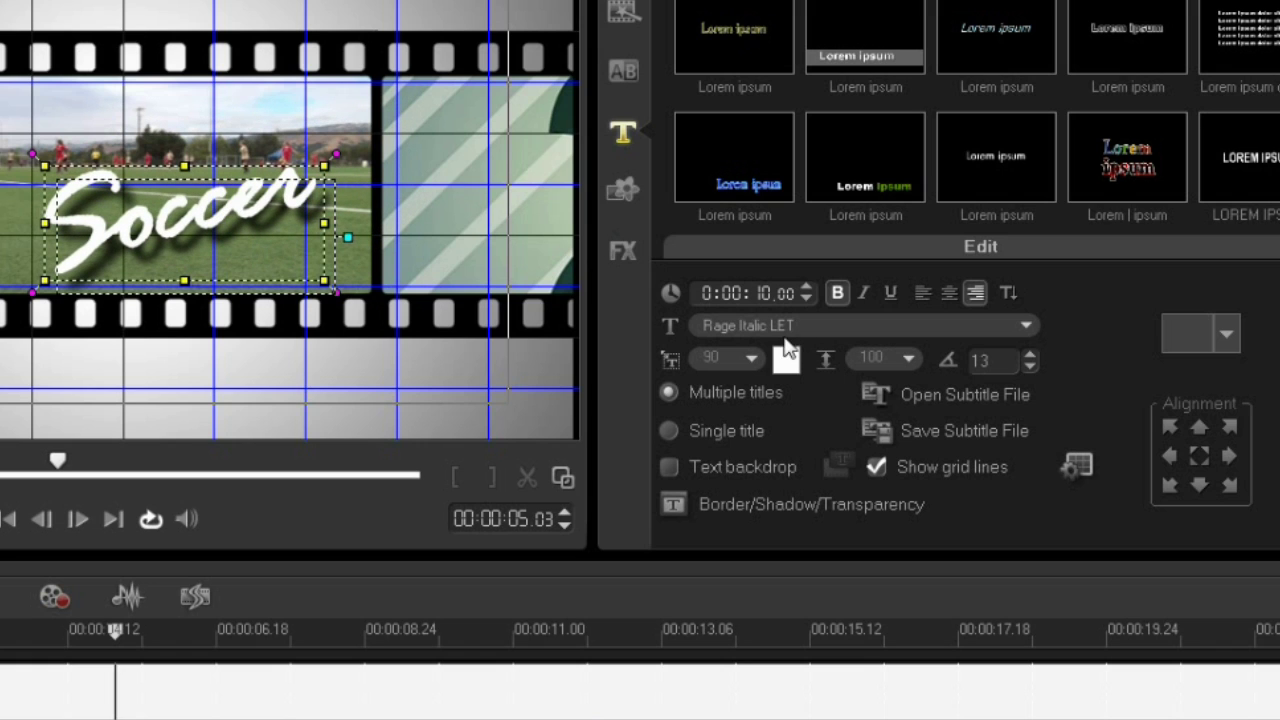
Step: Change the Soccer title's font to Roland and reposition the title over the first film frame
click(812, 328)
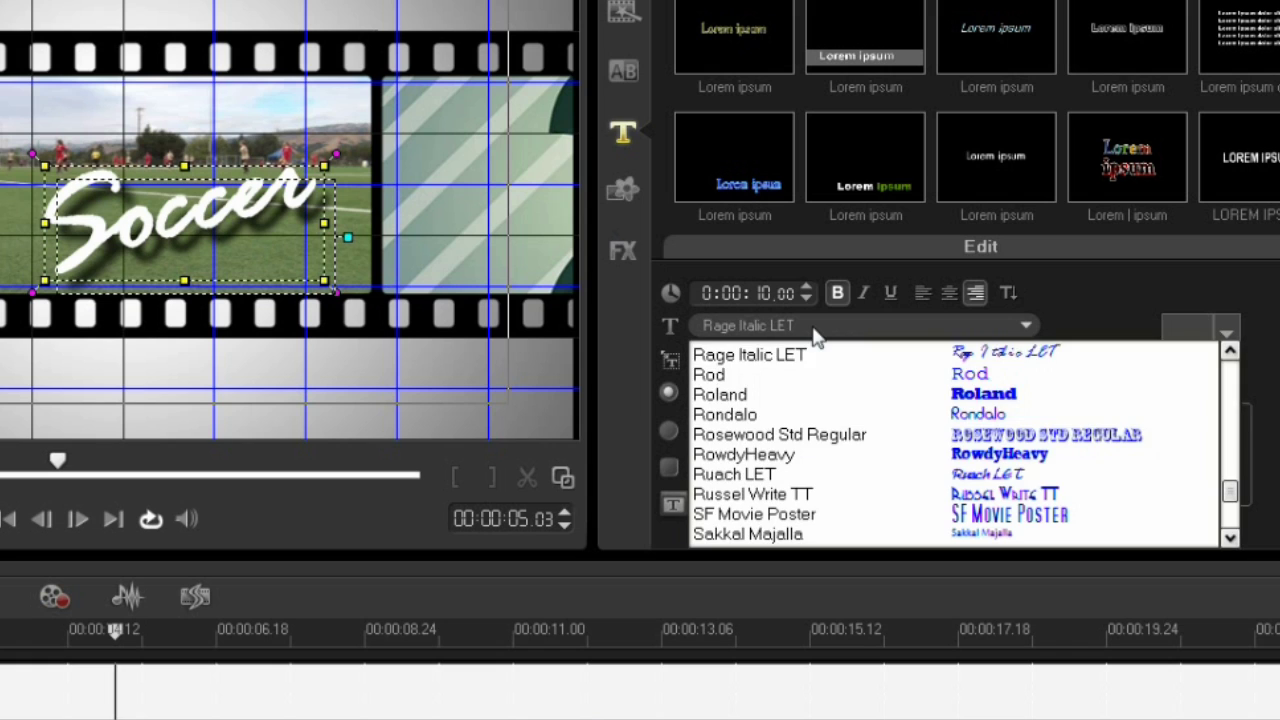
click(785, 398)
drag(425, 256, 308, 196)
click(910, 359)
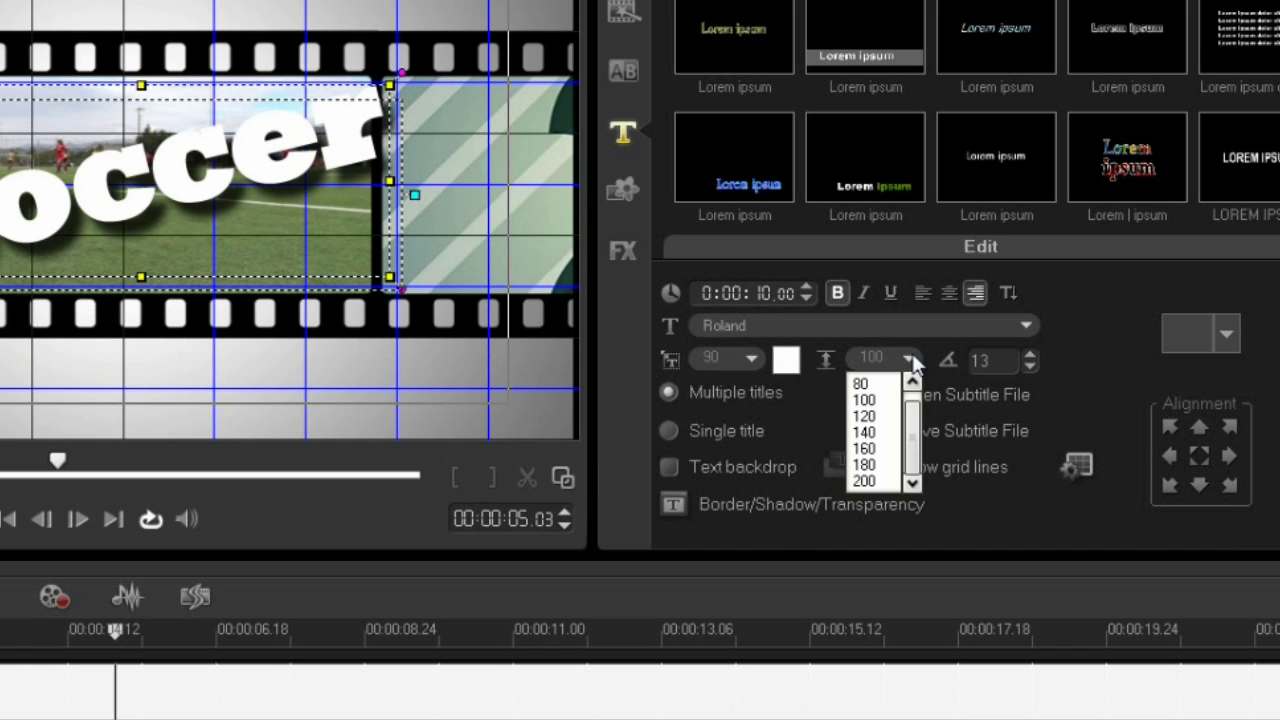
click(910, 359)
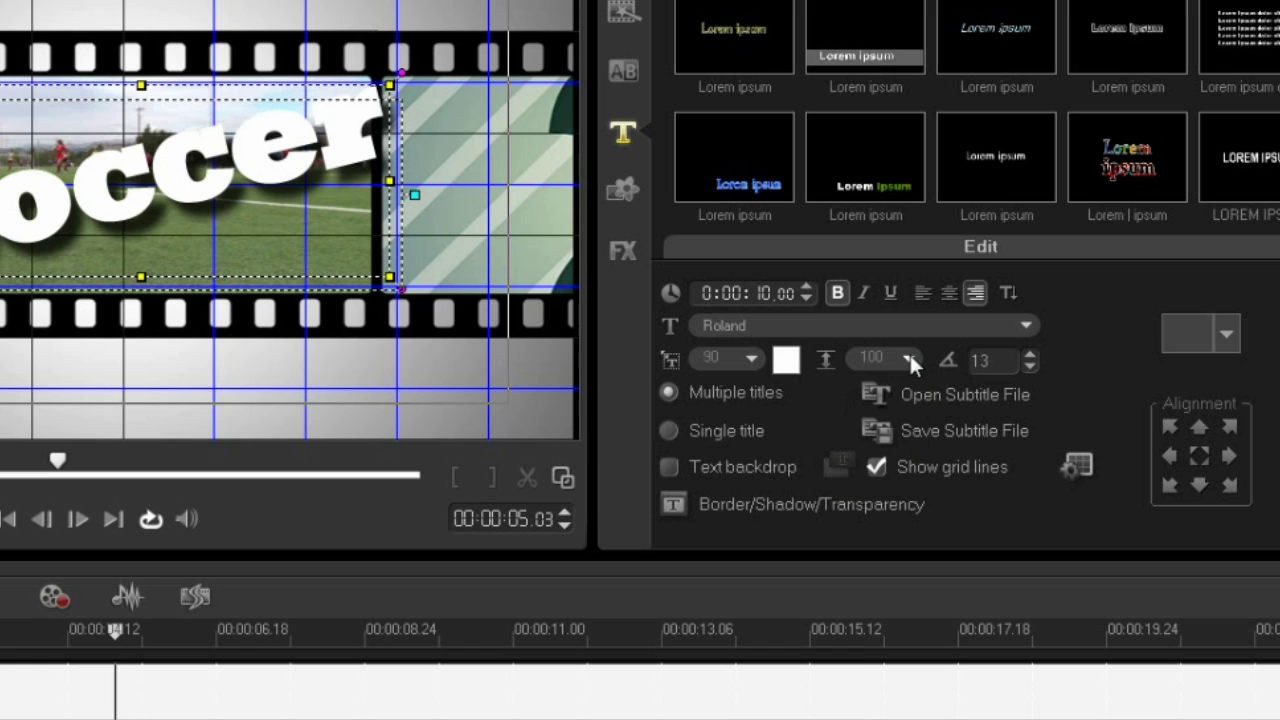
Step: Set the Soccer title's rotation angle to 12 degrees and try the text backdrop option
click(1032, 352)
click(1032, 352)
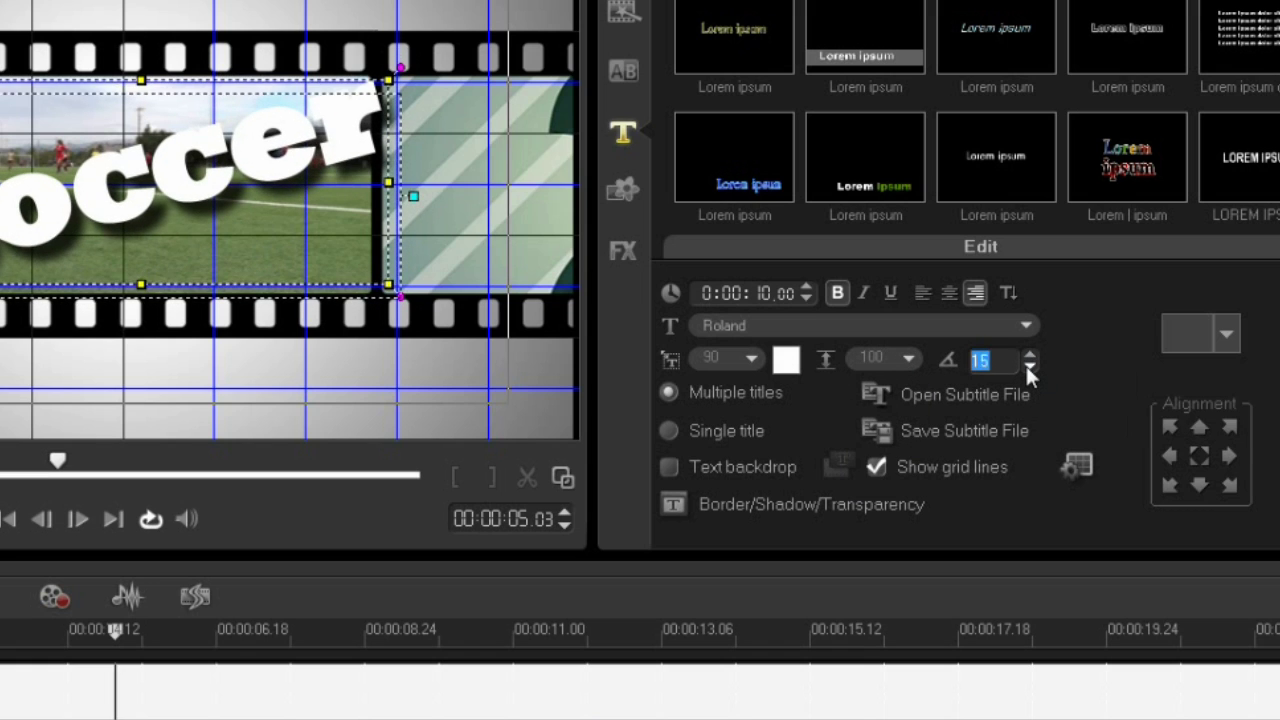
click(1029, 366)
click(1029, 366)
click(1029, 366)
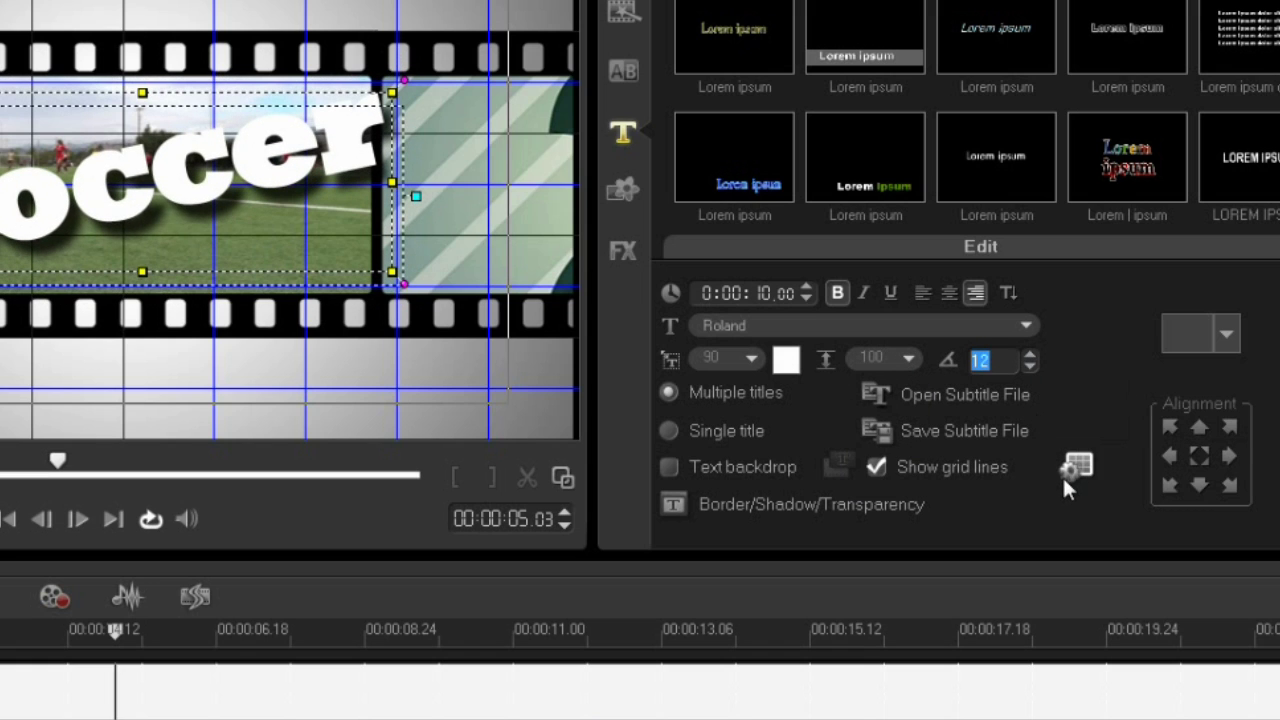
click(675, 464)
click(675, 464)
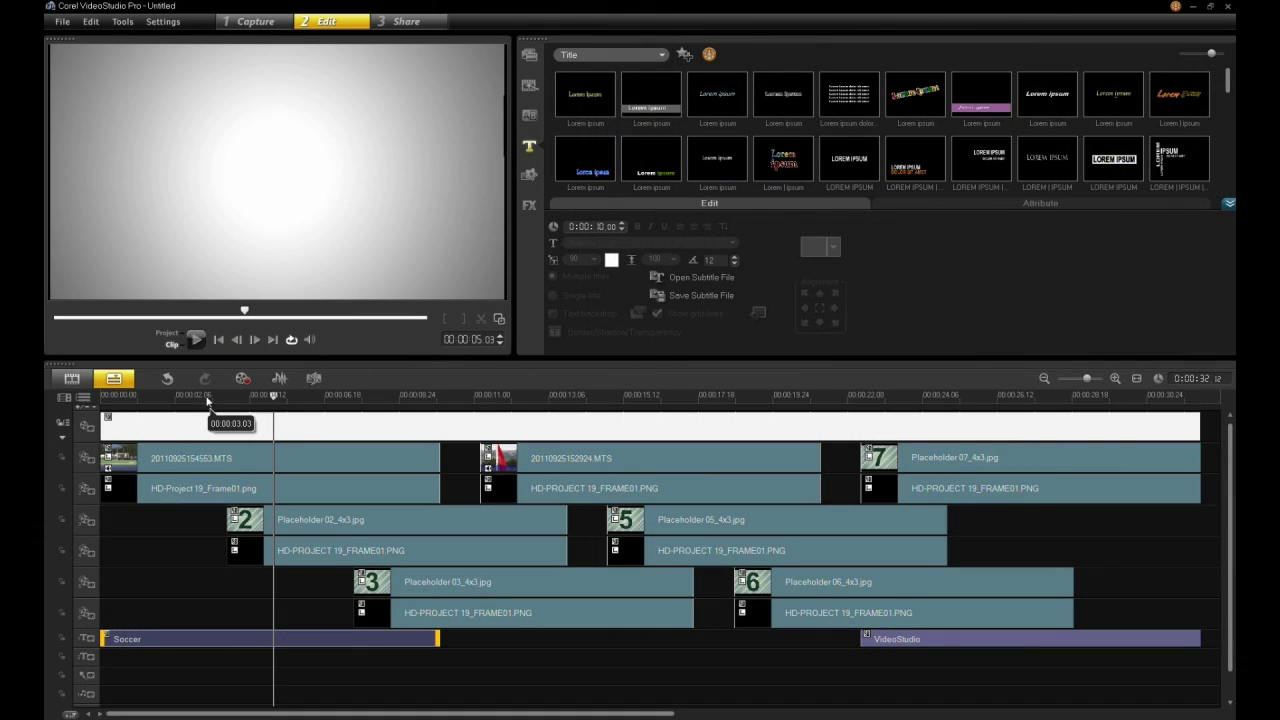
Step: Scrub the timeline to preview the edited Soccer title and both replaced clips in the film strip
click(206, 398)
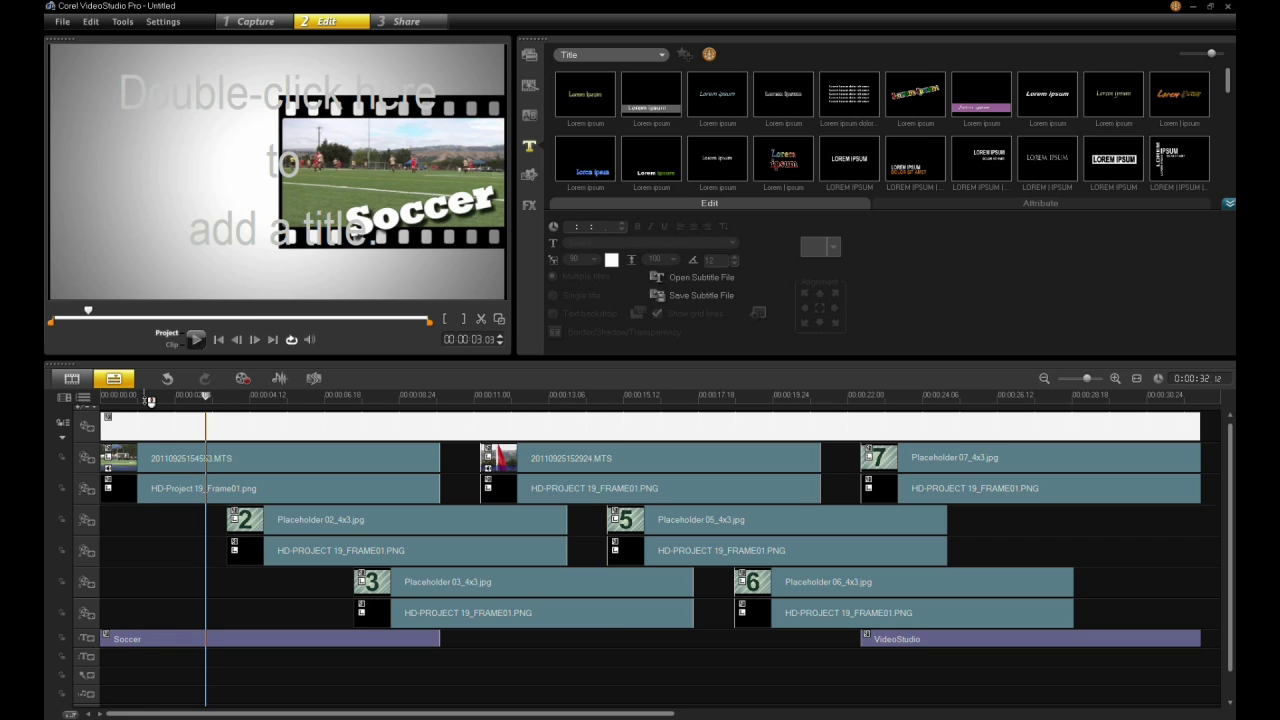
click(144, 397)
drag(144, 397, 509, 482)
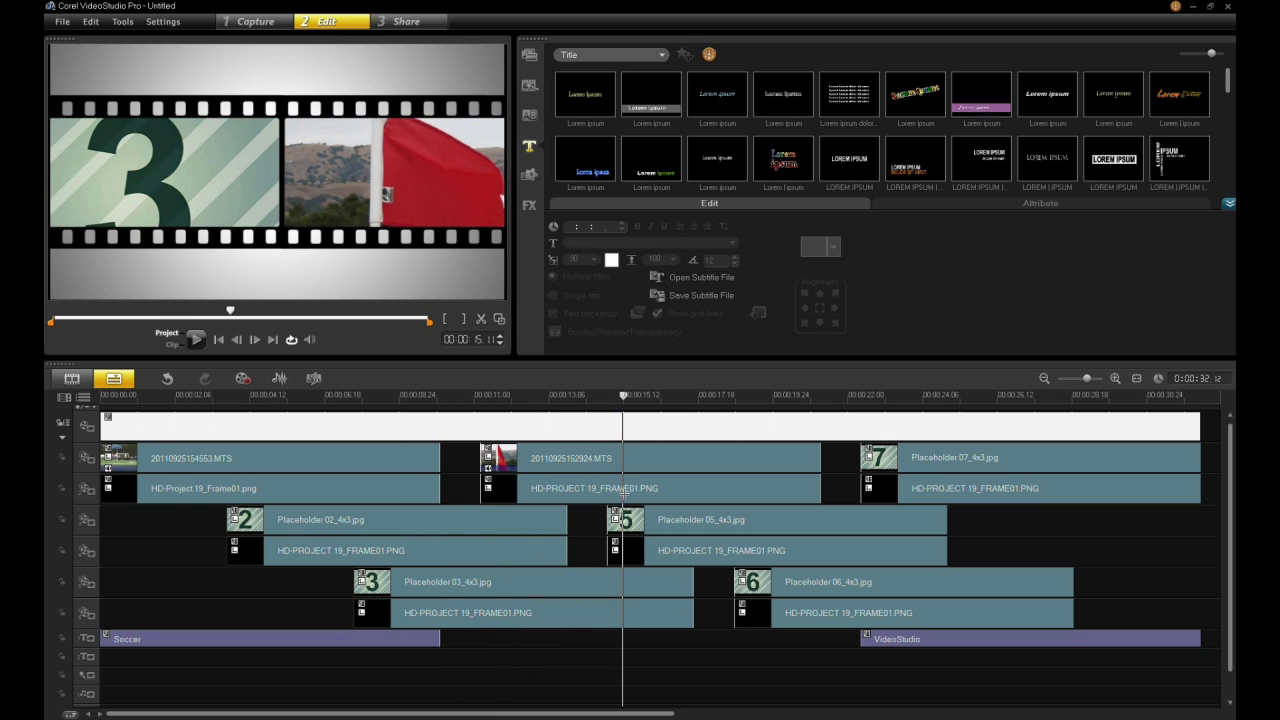
click(227, 514)
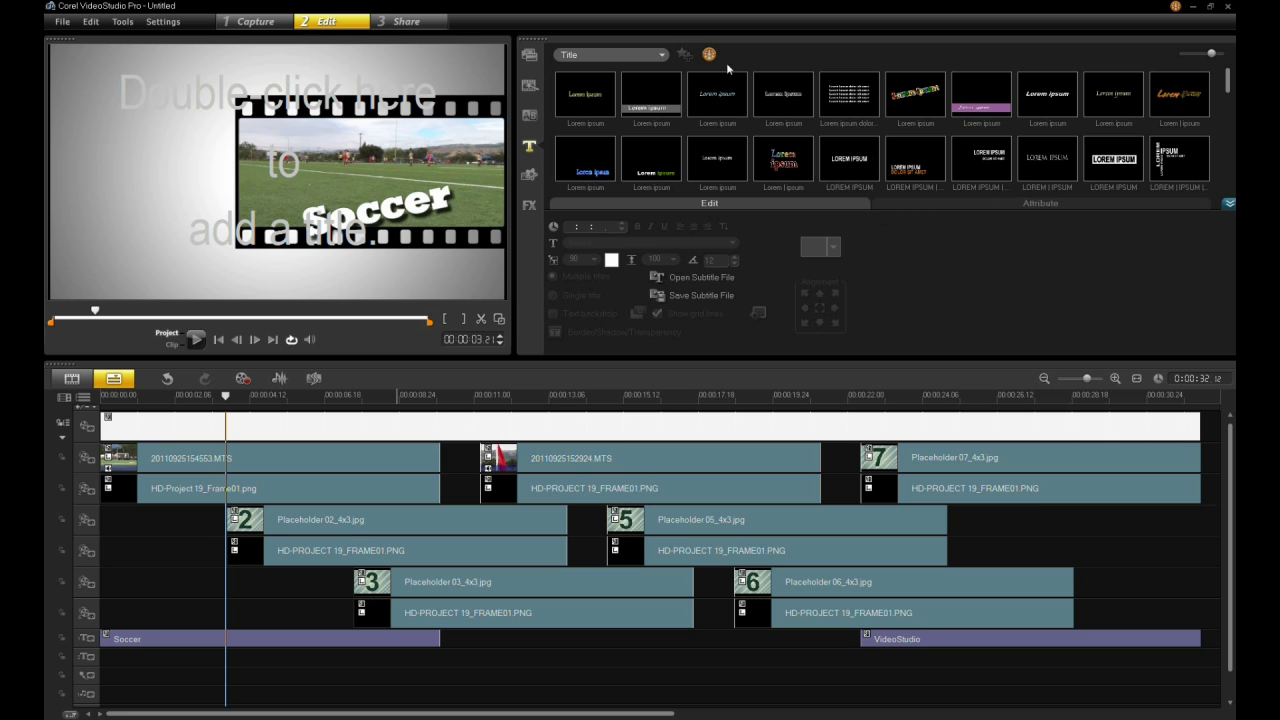
Step: Browse the Corel Guide's tutorial videos, its extra templates, audio and tools, and its home page, and close the guide
click(1175, 8)
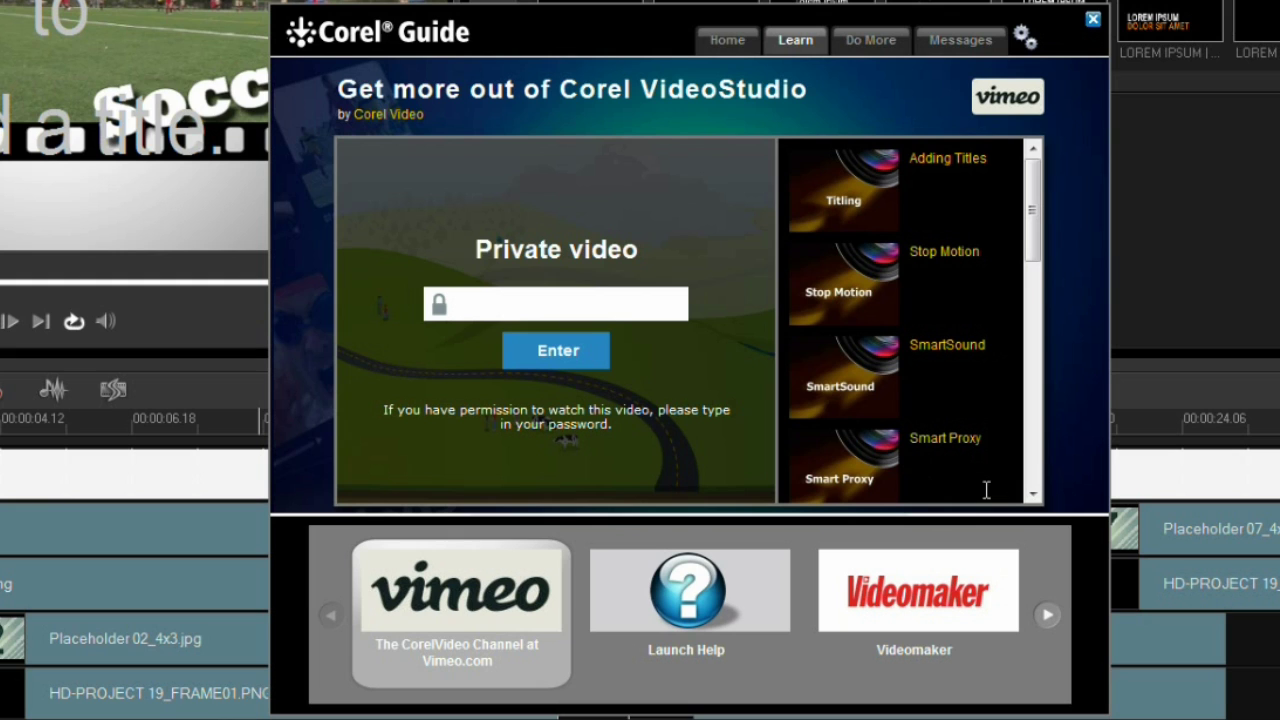
drag(1034, 251, 1040, 215)
click(867, 50)
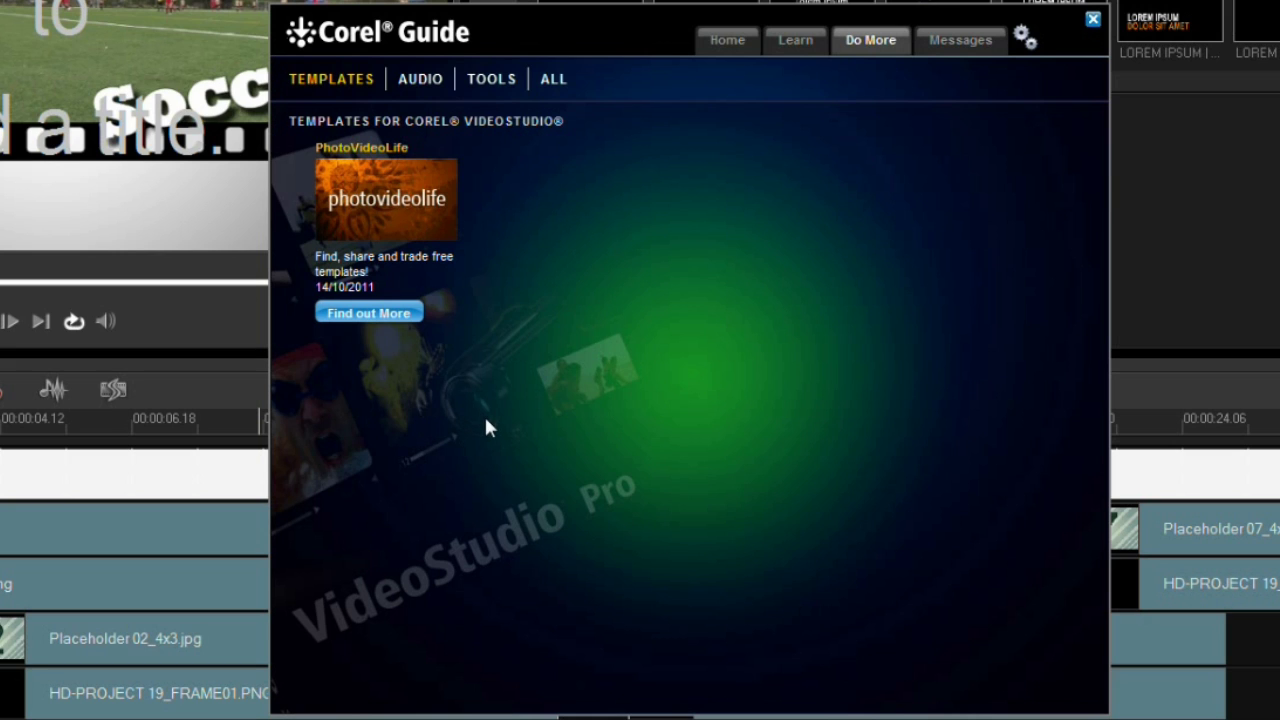
click(426, 86)
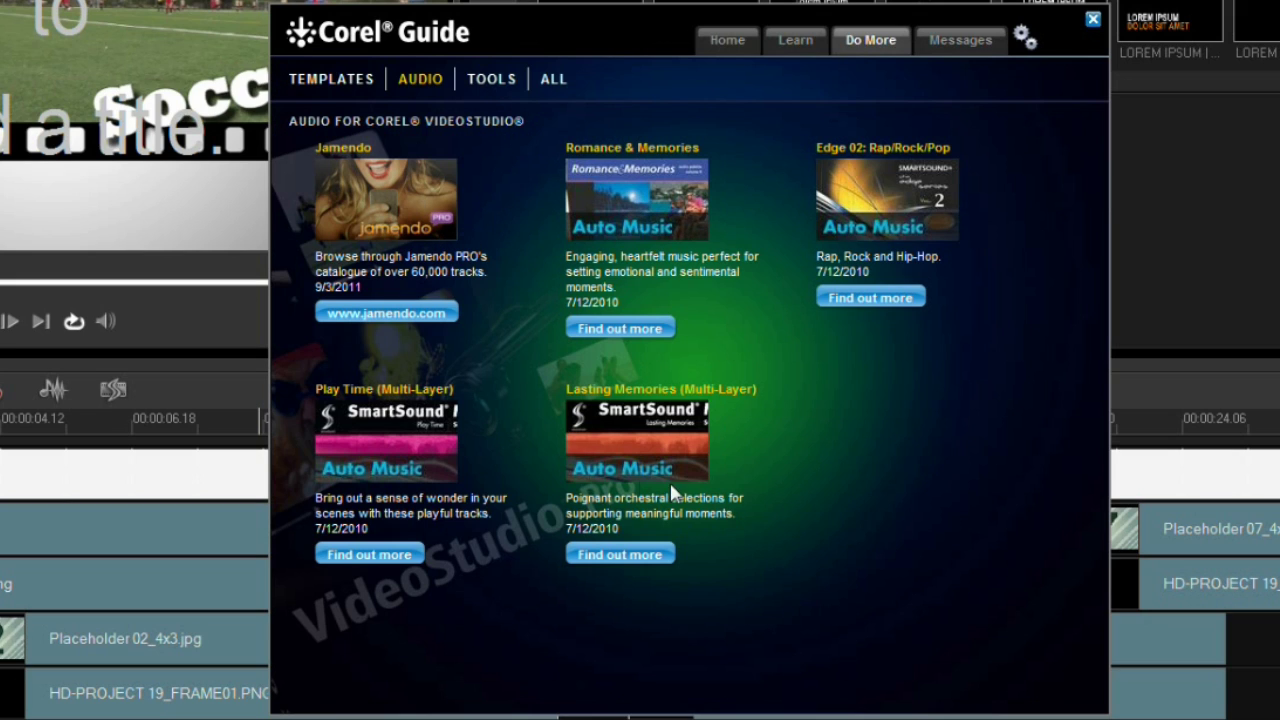
click(495, 80)
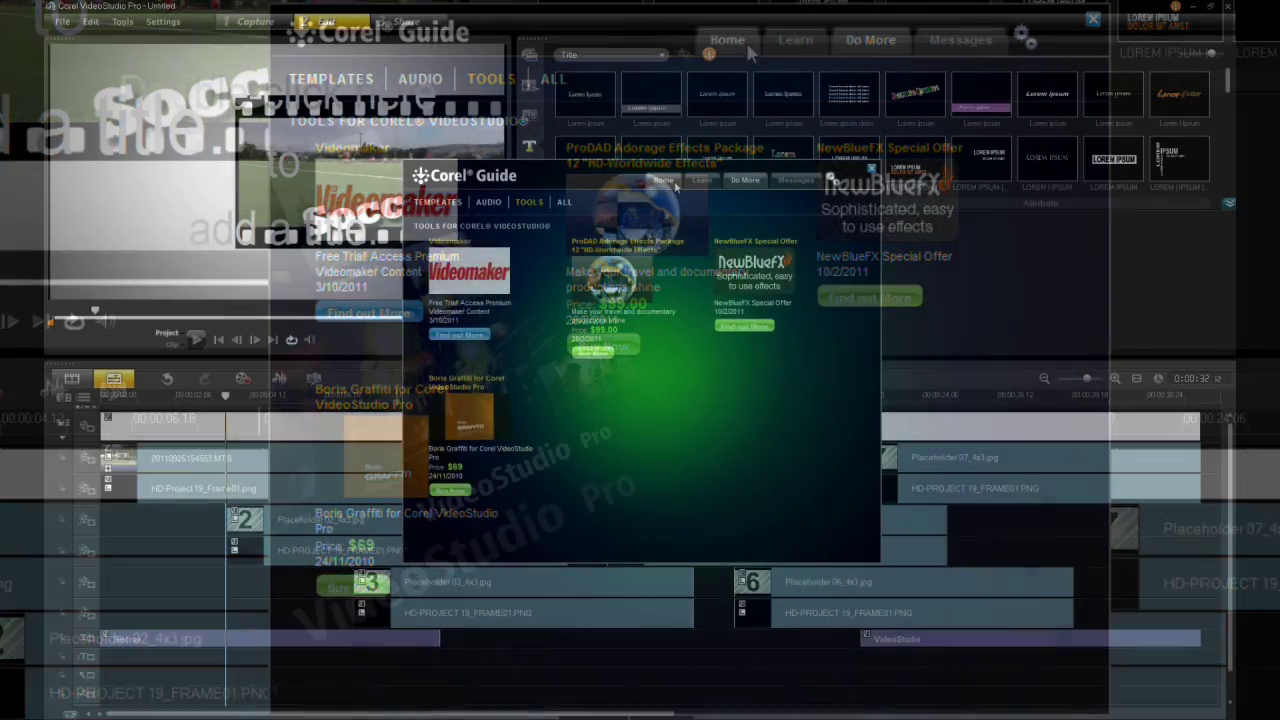
click(670, 182)
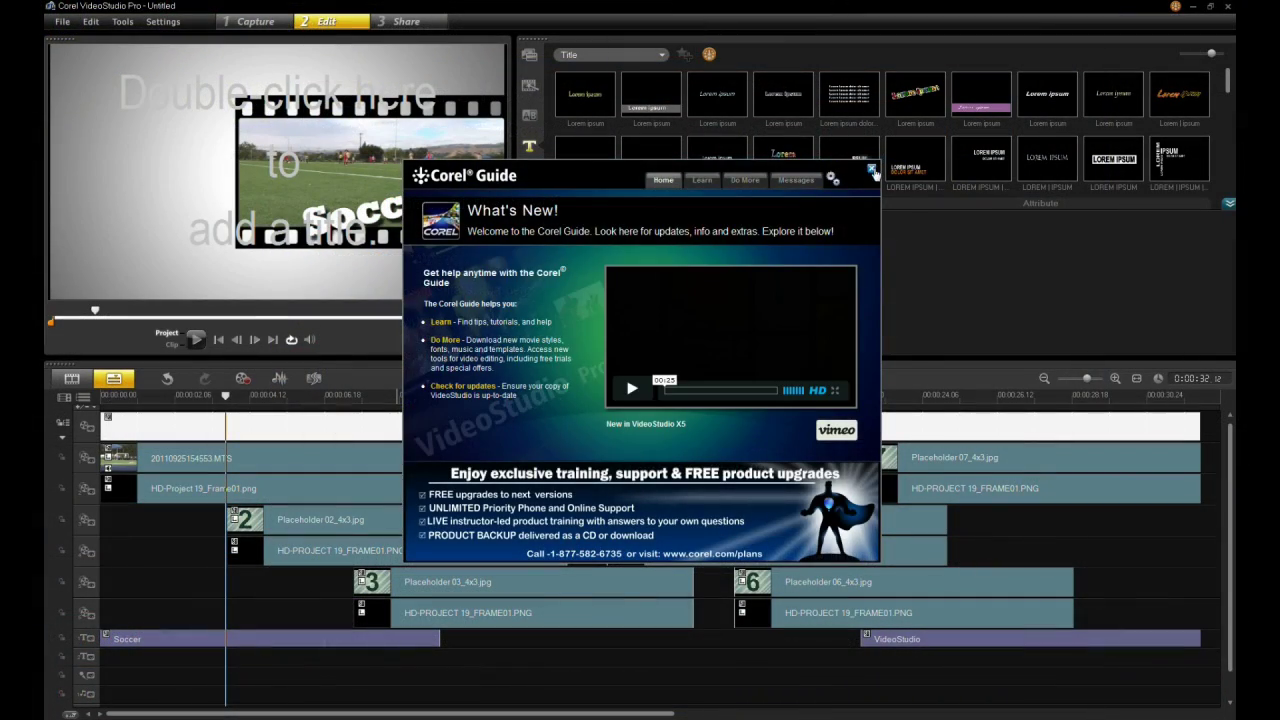
click(871, 169)
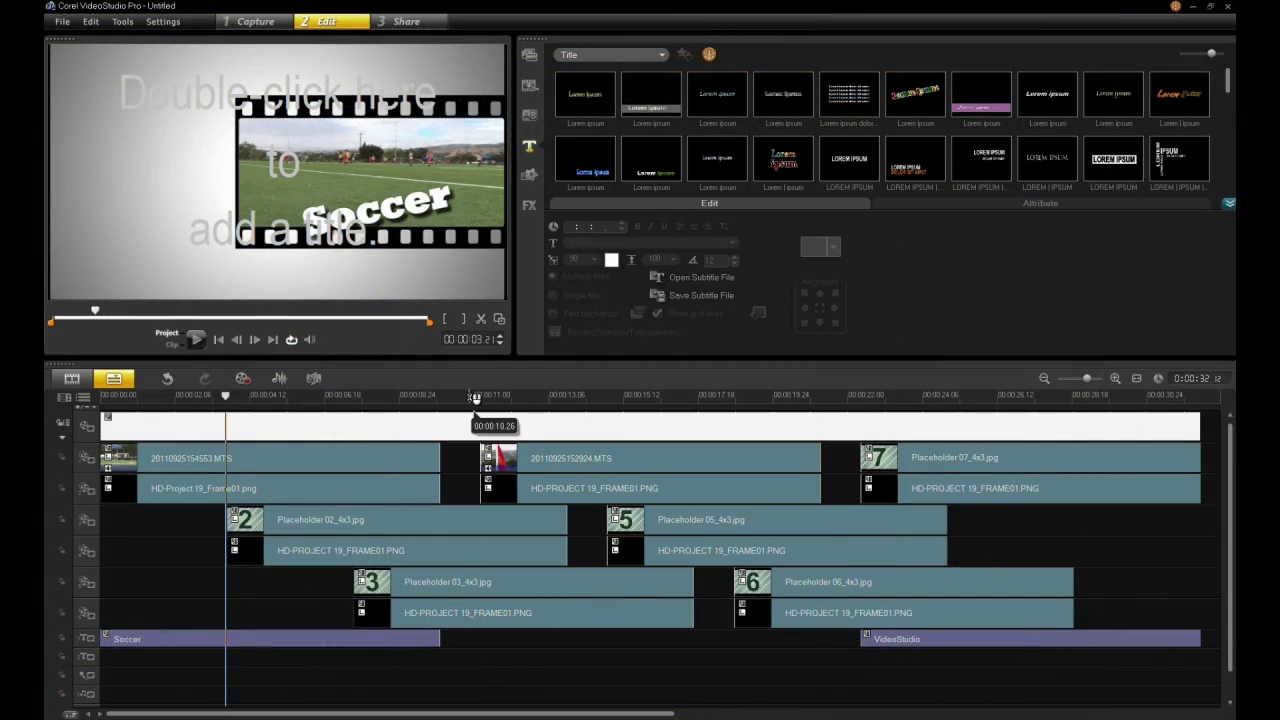
Step: Scrub through the middle of the timeline to preview the film strip animation
click(474, 400)
drag(474, 412, 588, 428)
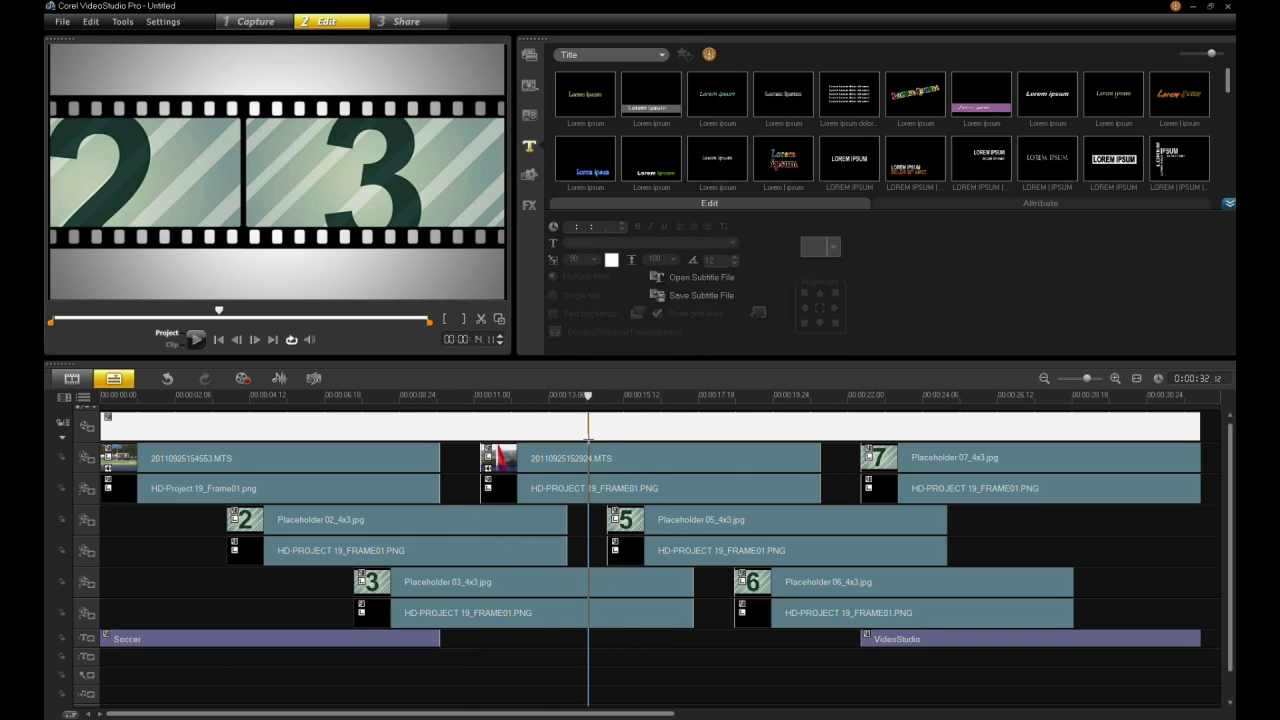
Step: Browse the sharing options, examining the web upload destinations and the output formats available for creating a video file
click(414, 22)
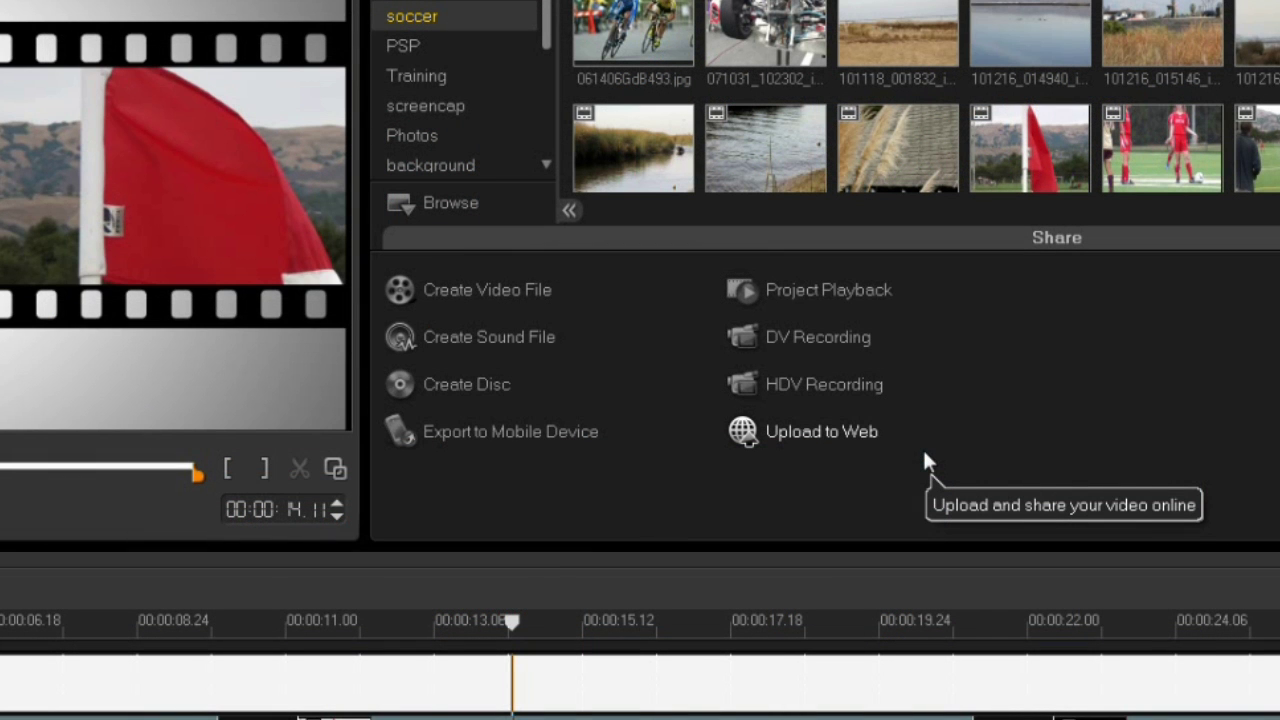
click(847, 431)
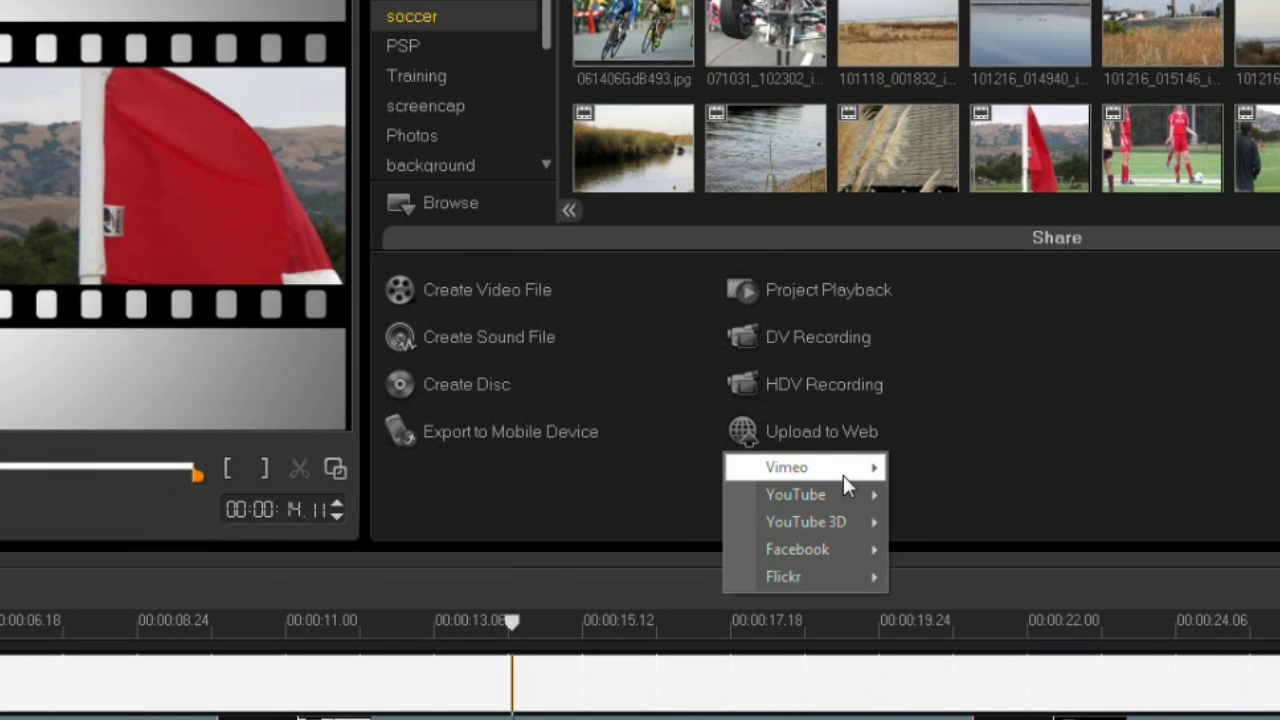
mouse_move(840, 558)
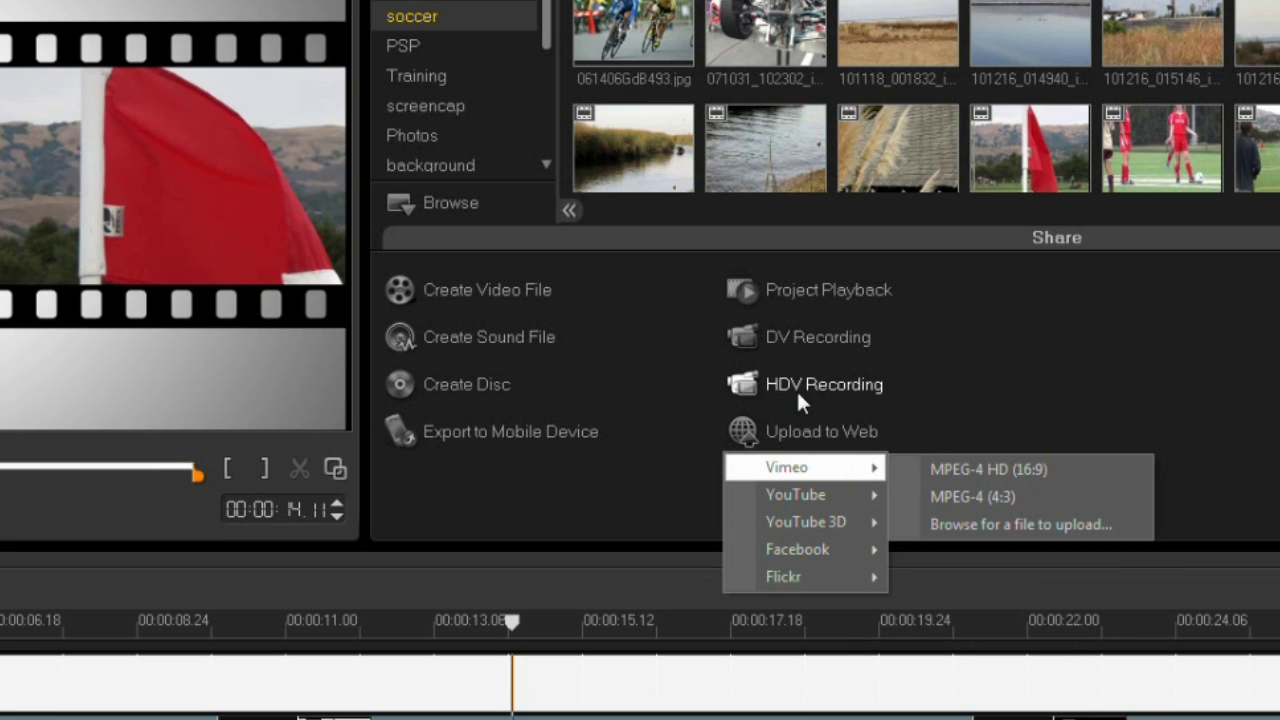
click(512, 290)
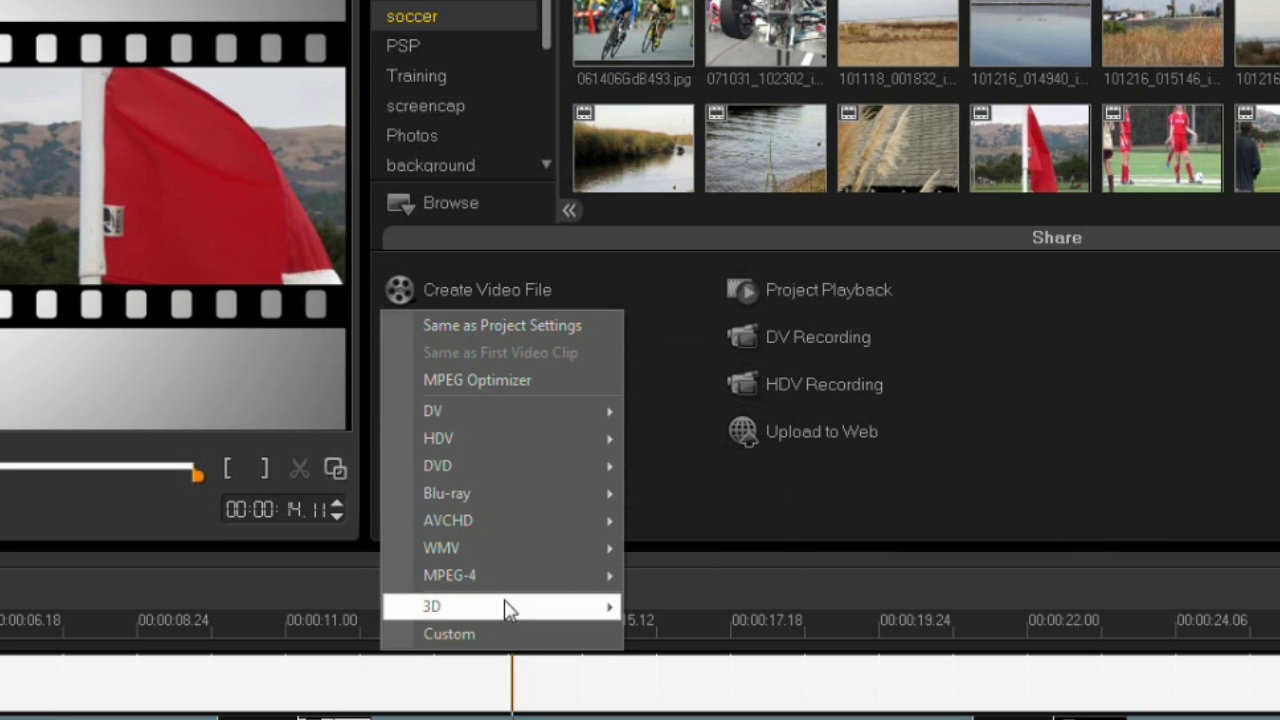
mouse_move(507, 499)
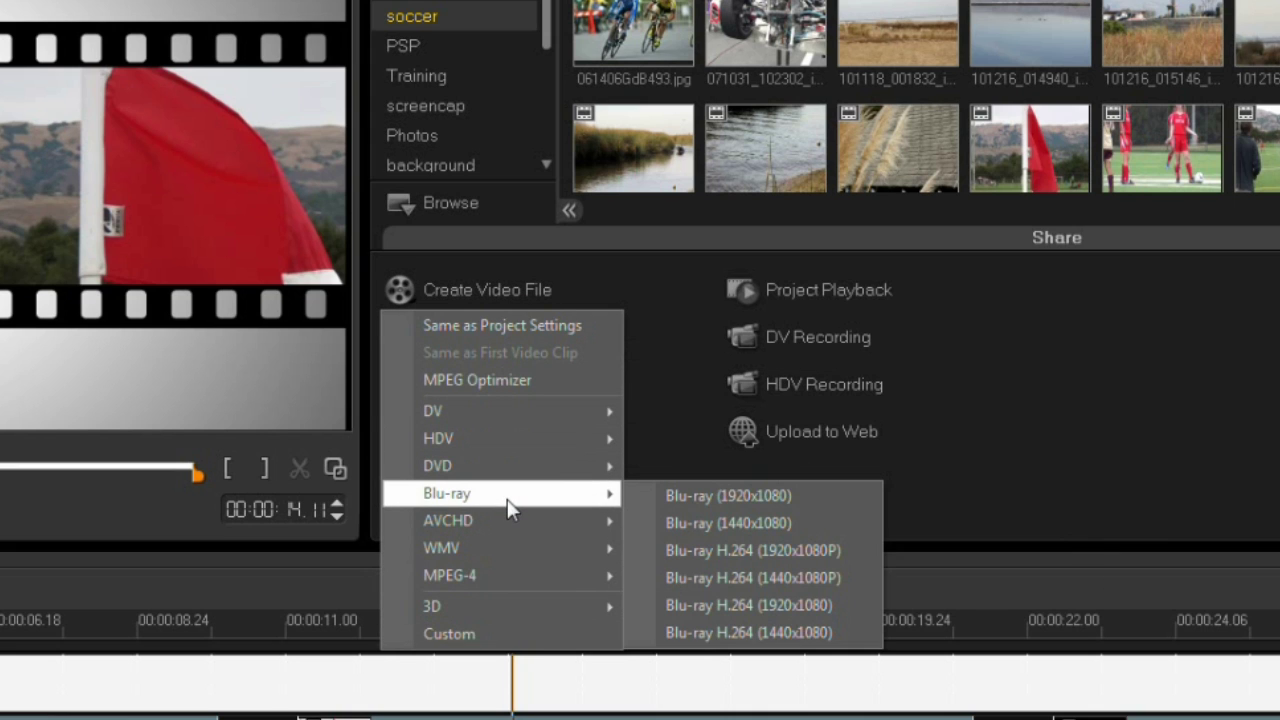
mouse_move(515, 585)
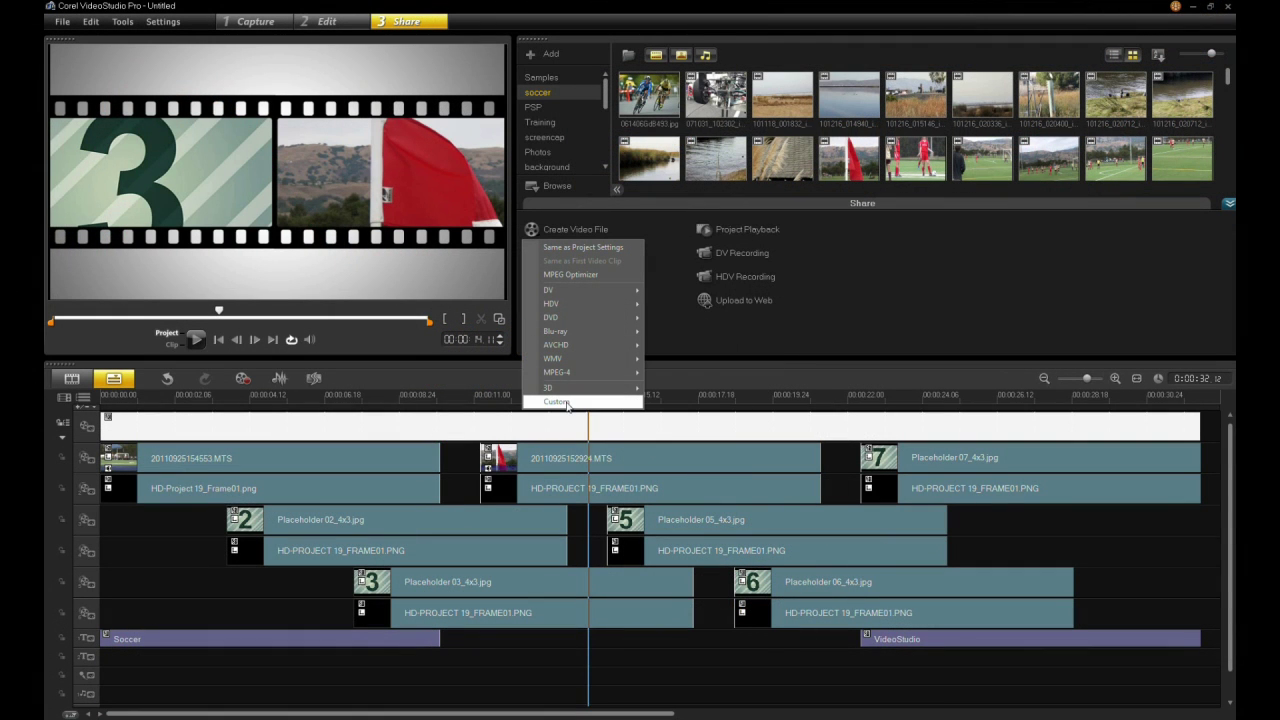
Step: Examine the custom video file types and the general save options for AutoDesk 16-bit Animation Files, without saving a file
click(567, 403)
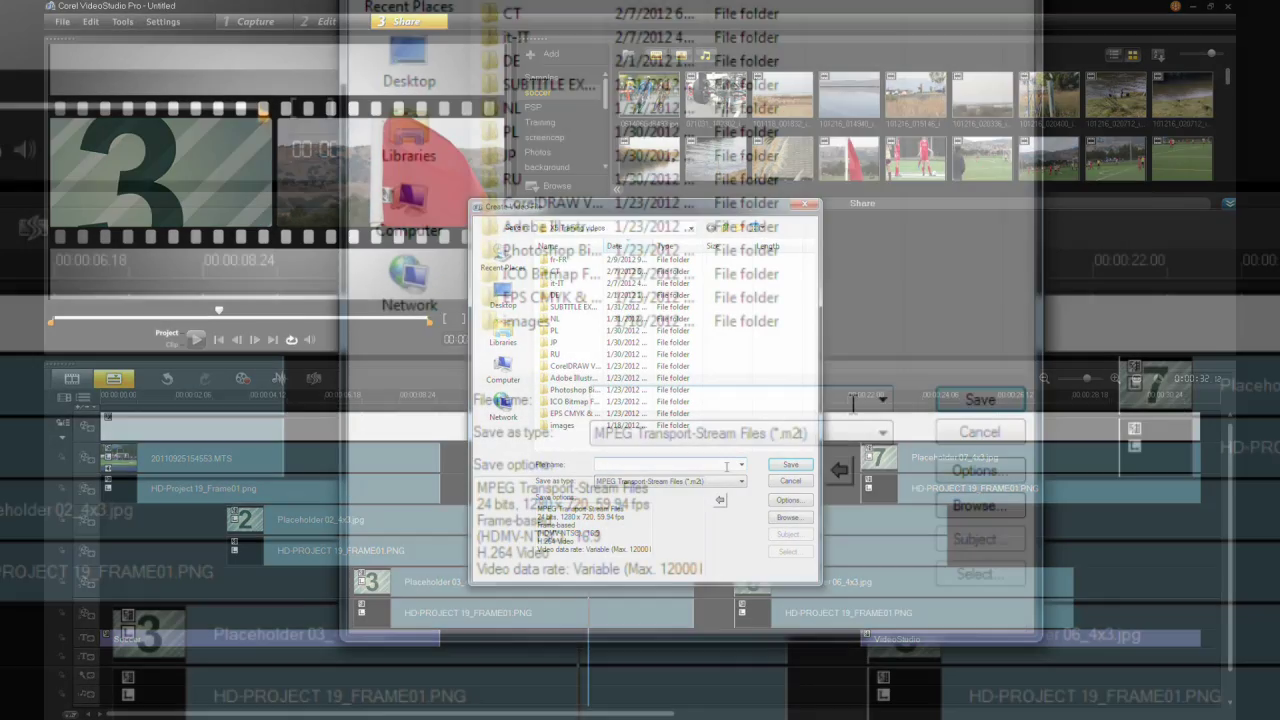
click(718, 483)
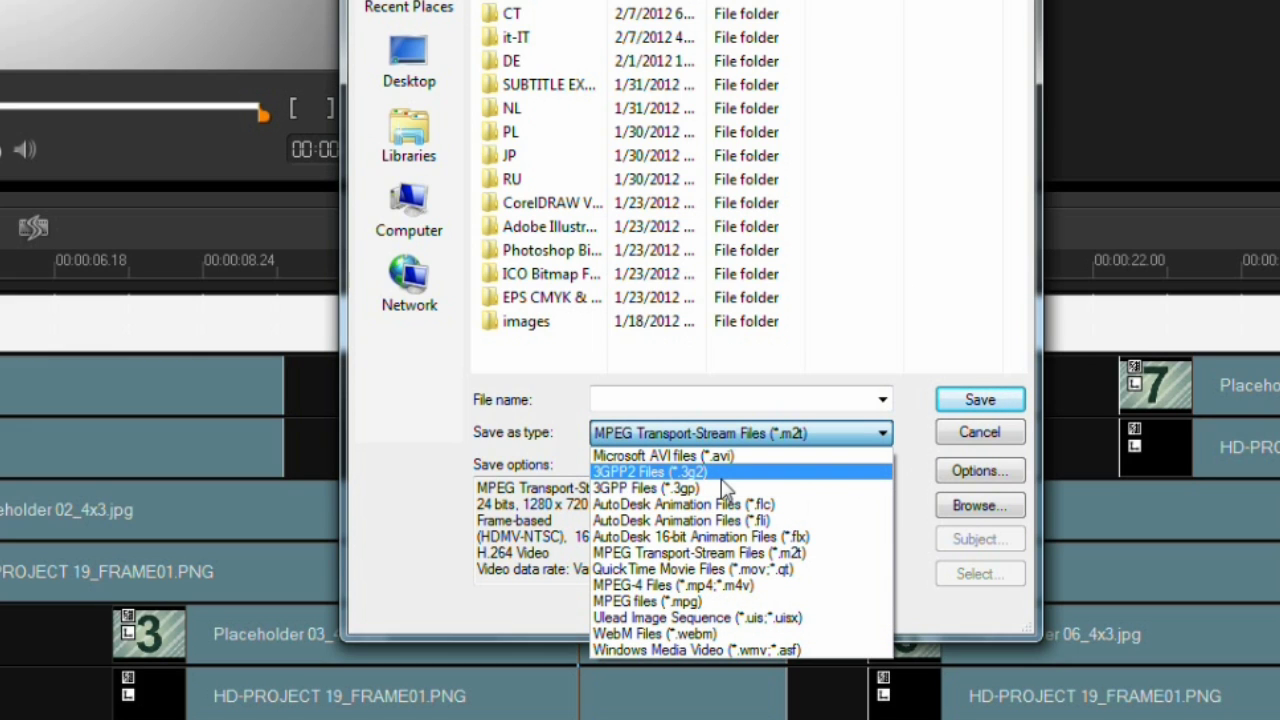
click(784, 540)
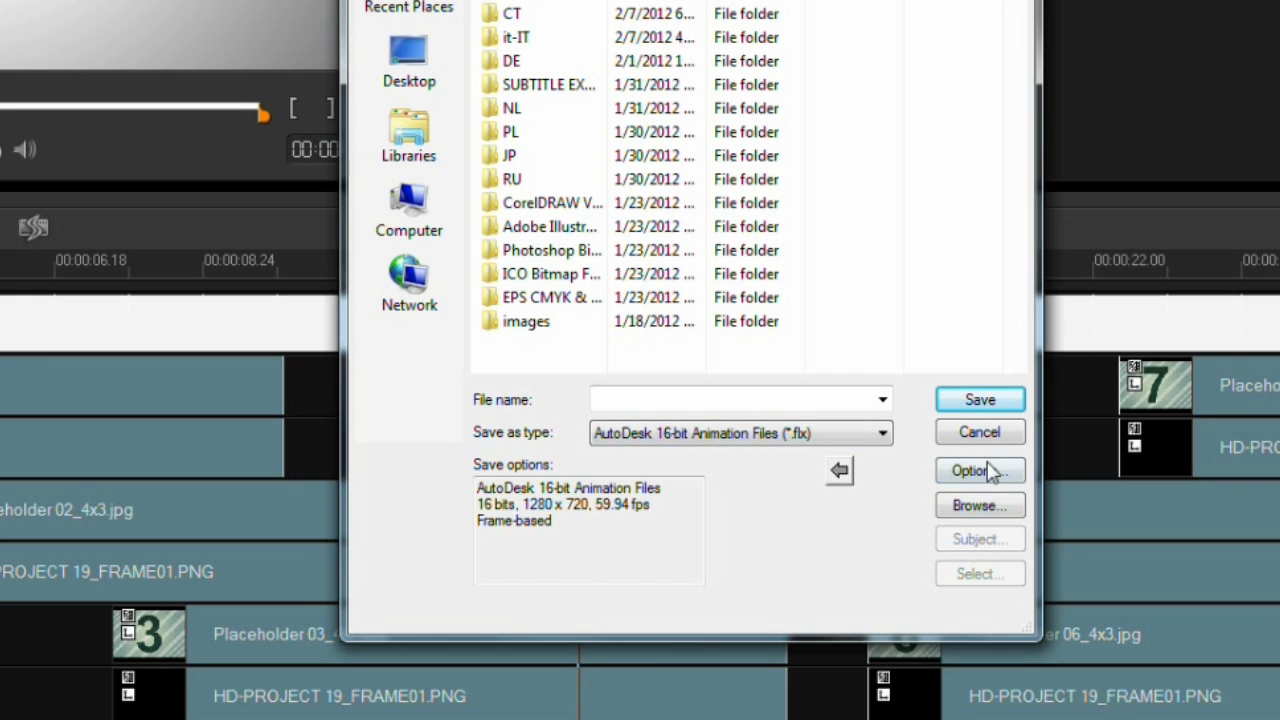
click(979, 470)
click(613, 105)
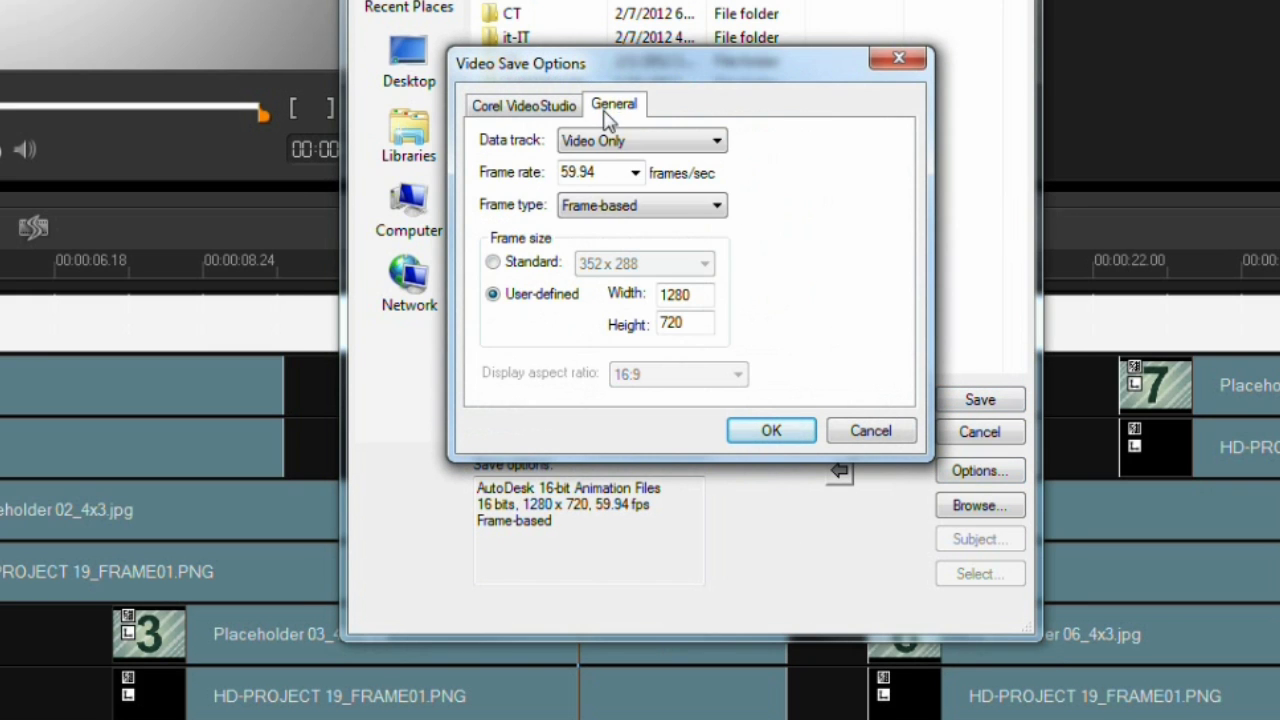
click(874, 433)
click(976, 436)
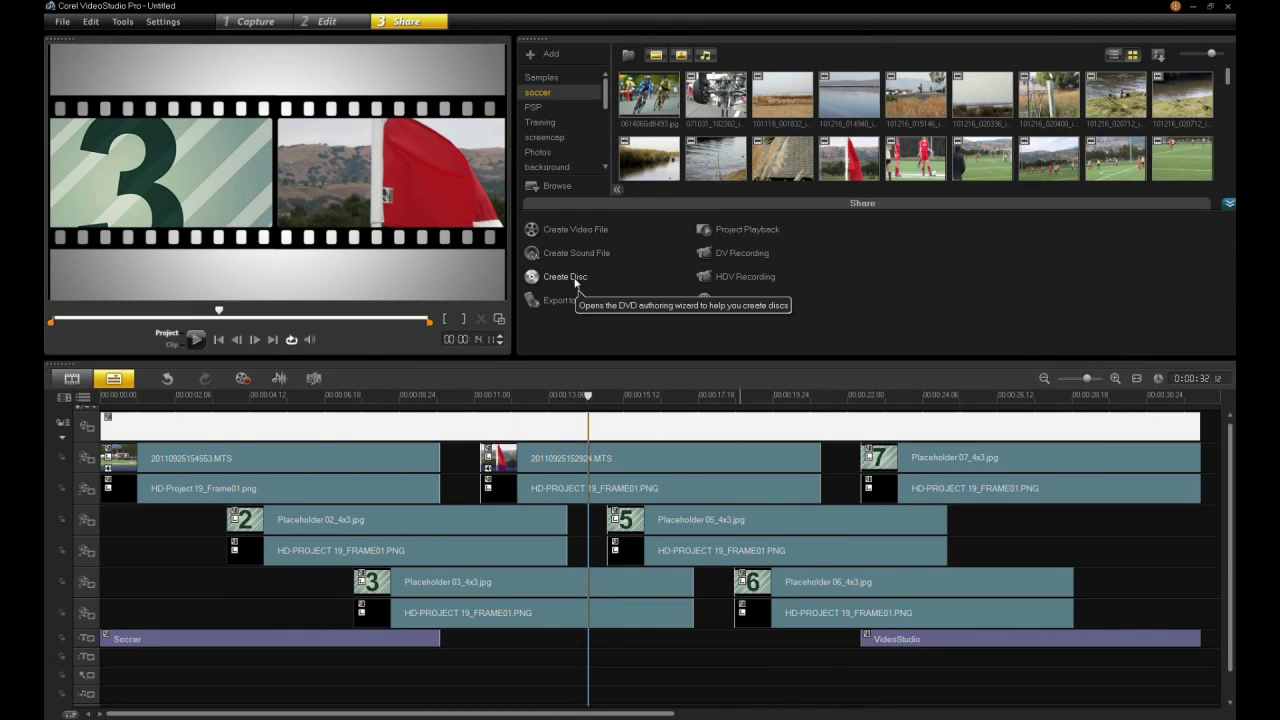
Step: Start creating a DVD from the project and add a chapter at 00:00:05.18
click(573, 281)
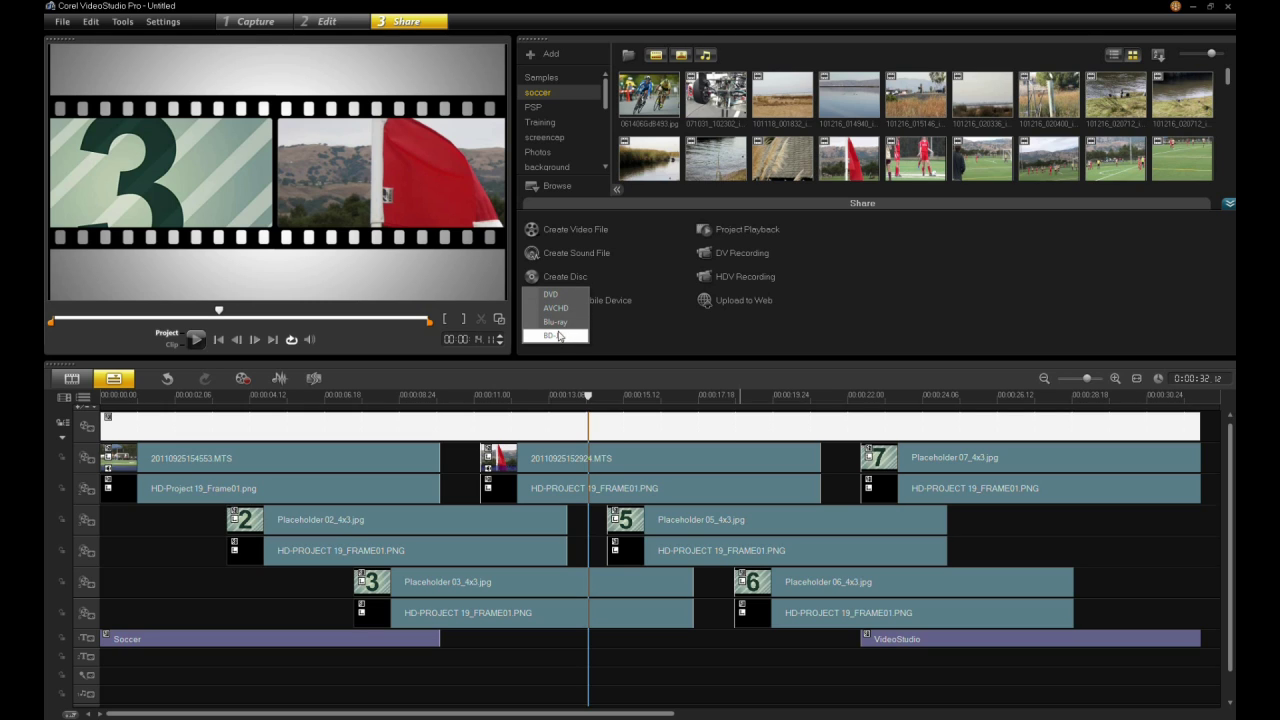
click(551, 296)
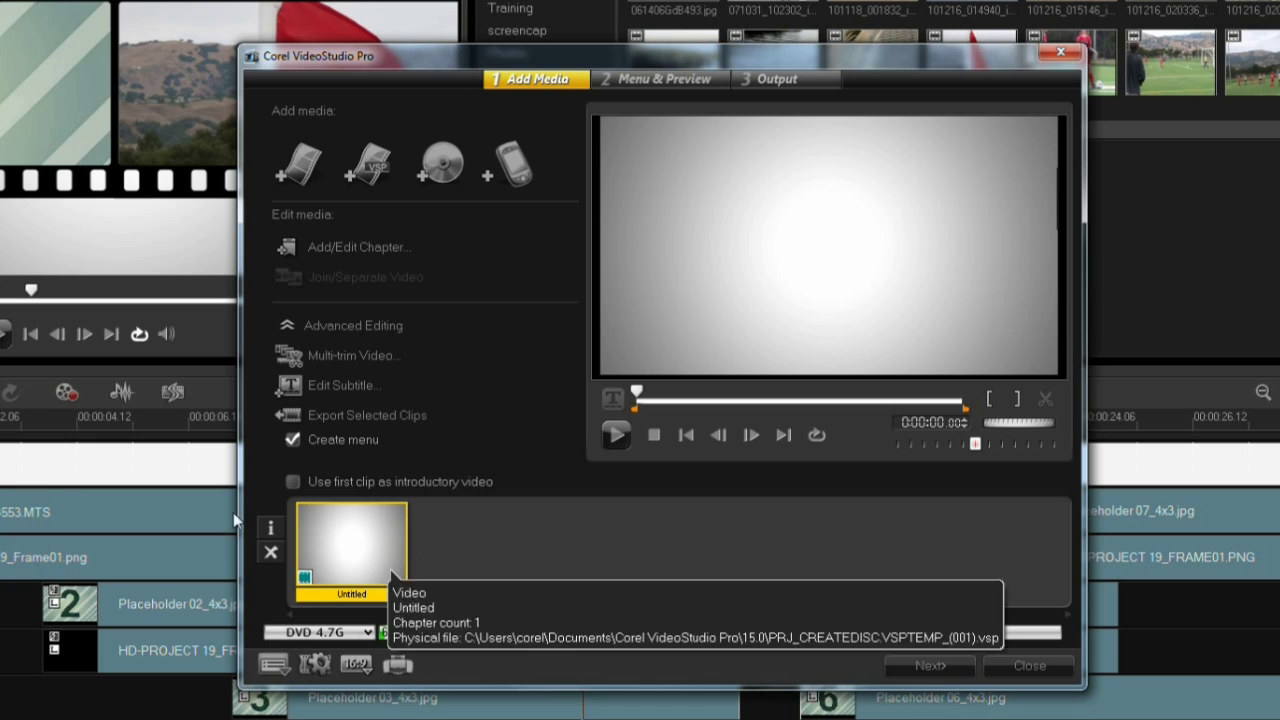
click(333, 250)
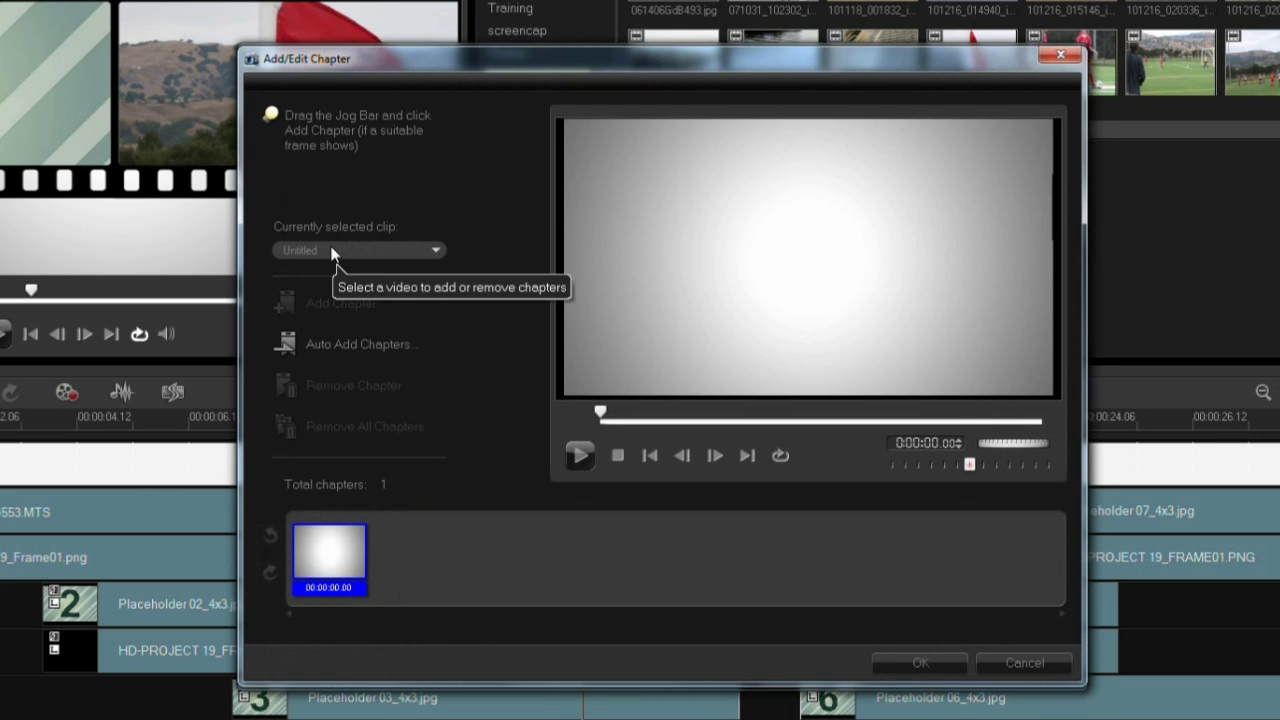
click(581, 458)
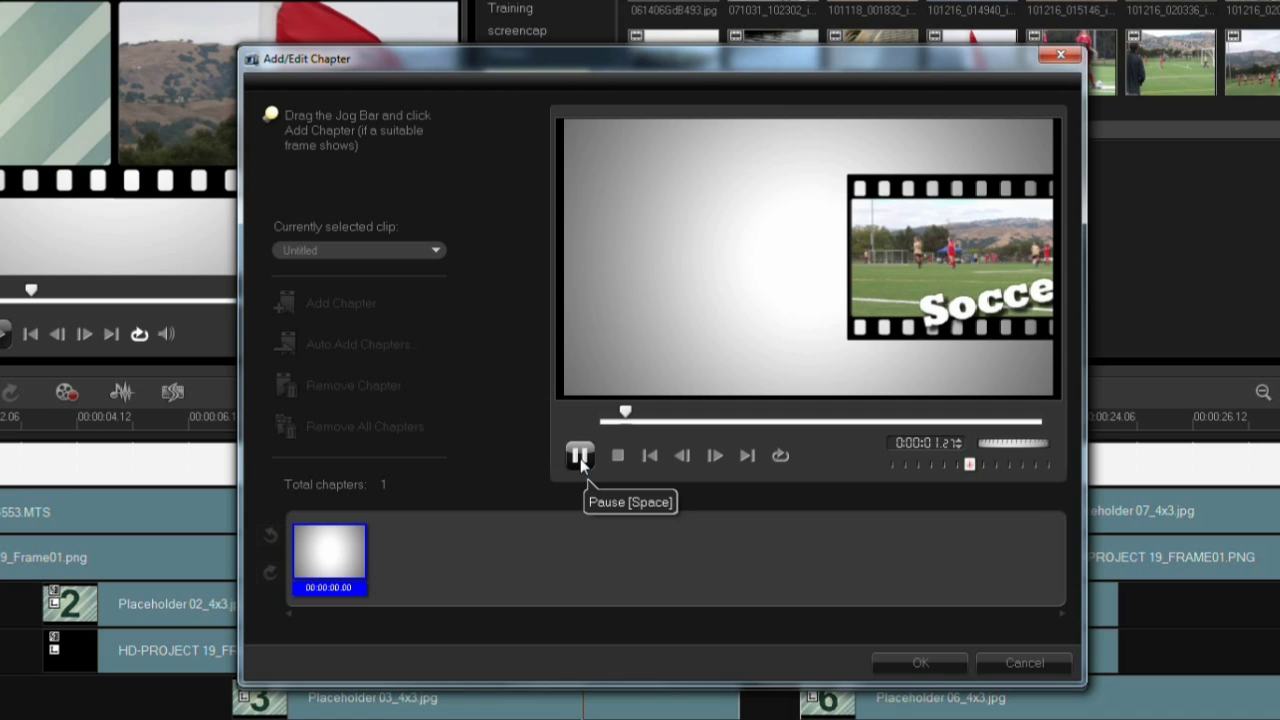
click(578, 456)
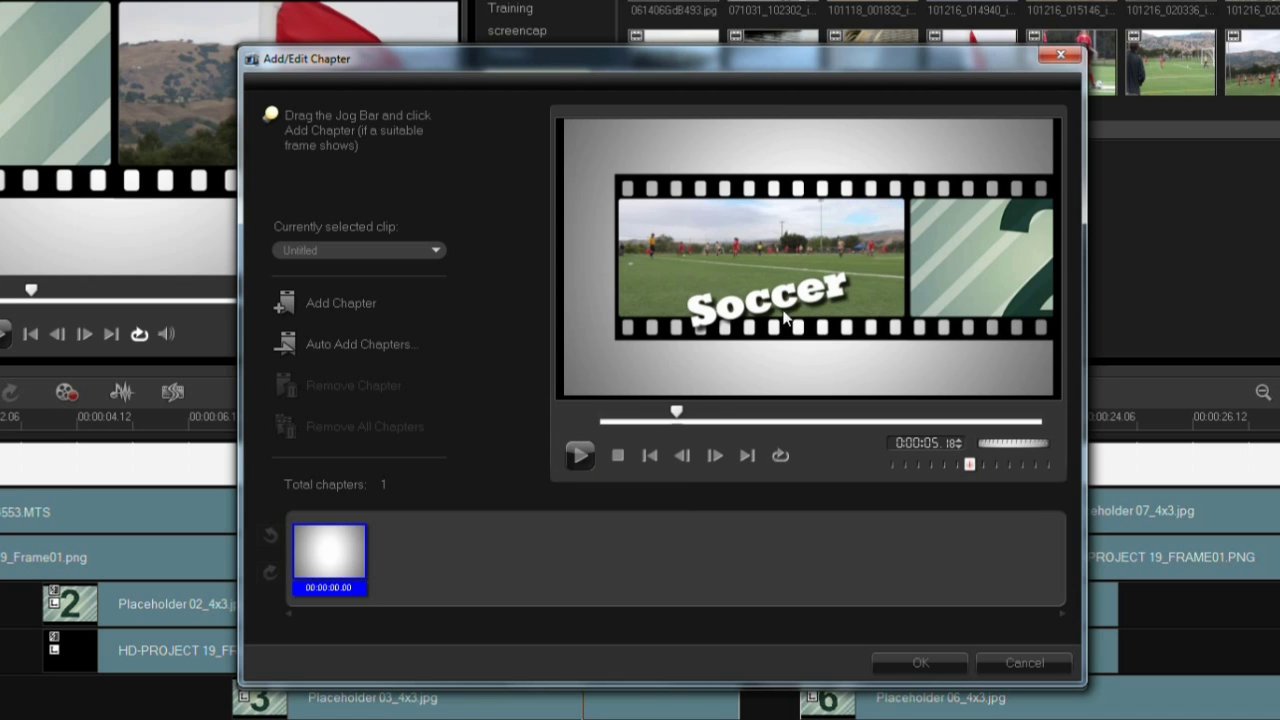
click(336, 305)
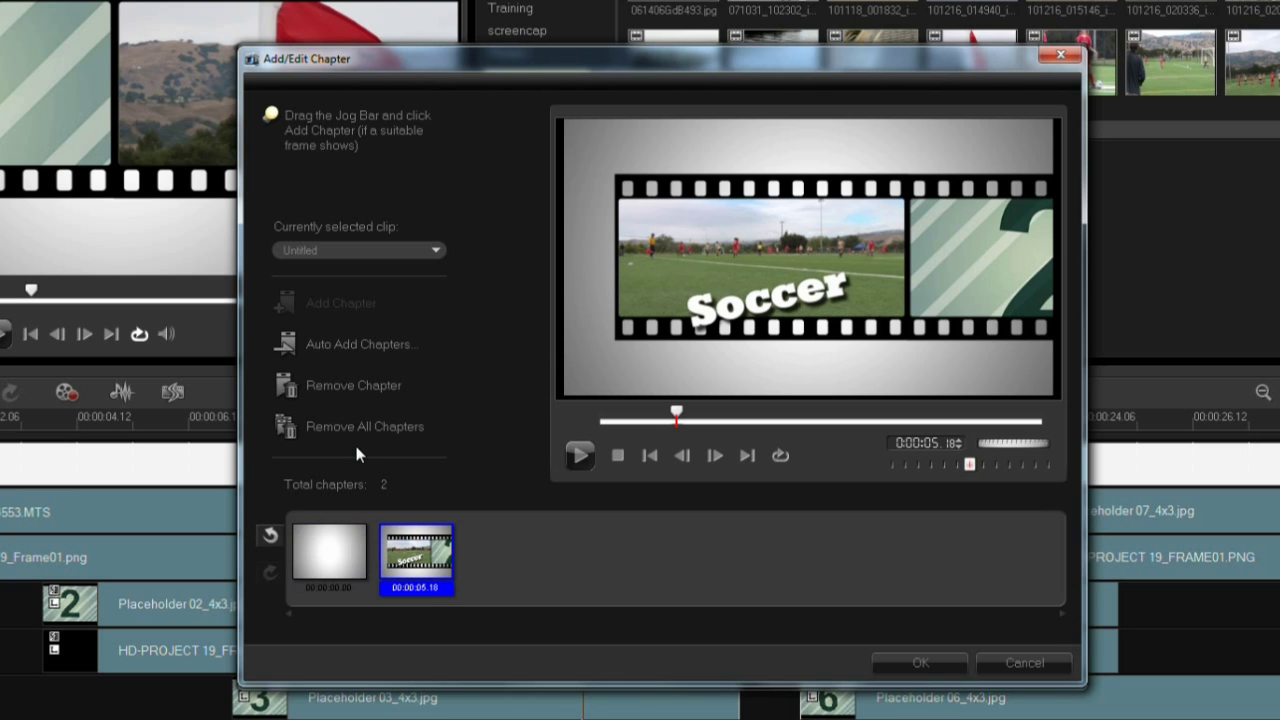
Step: Add another chapter at 00:00:11.20 and accept the chapter list
click(580, 456)
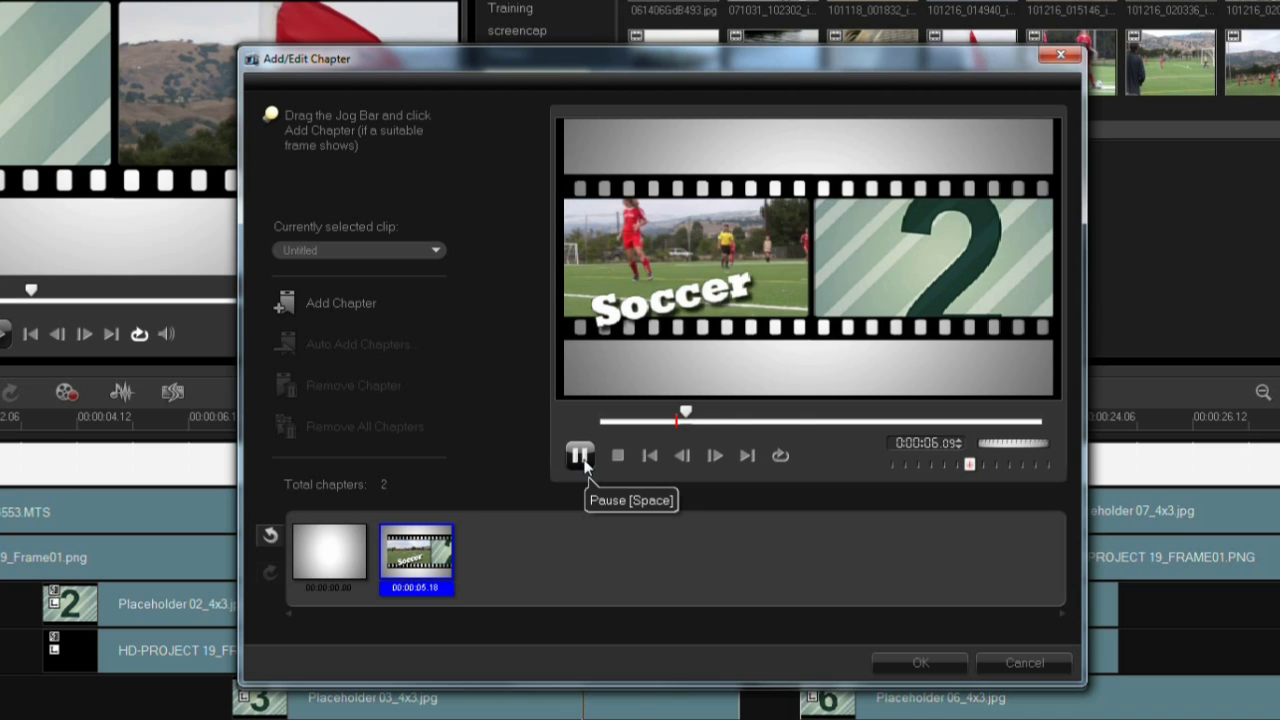
click(690, 416)
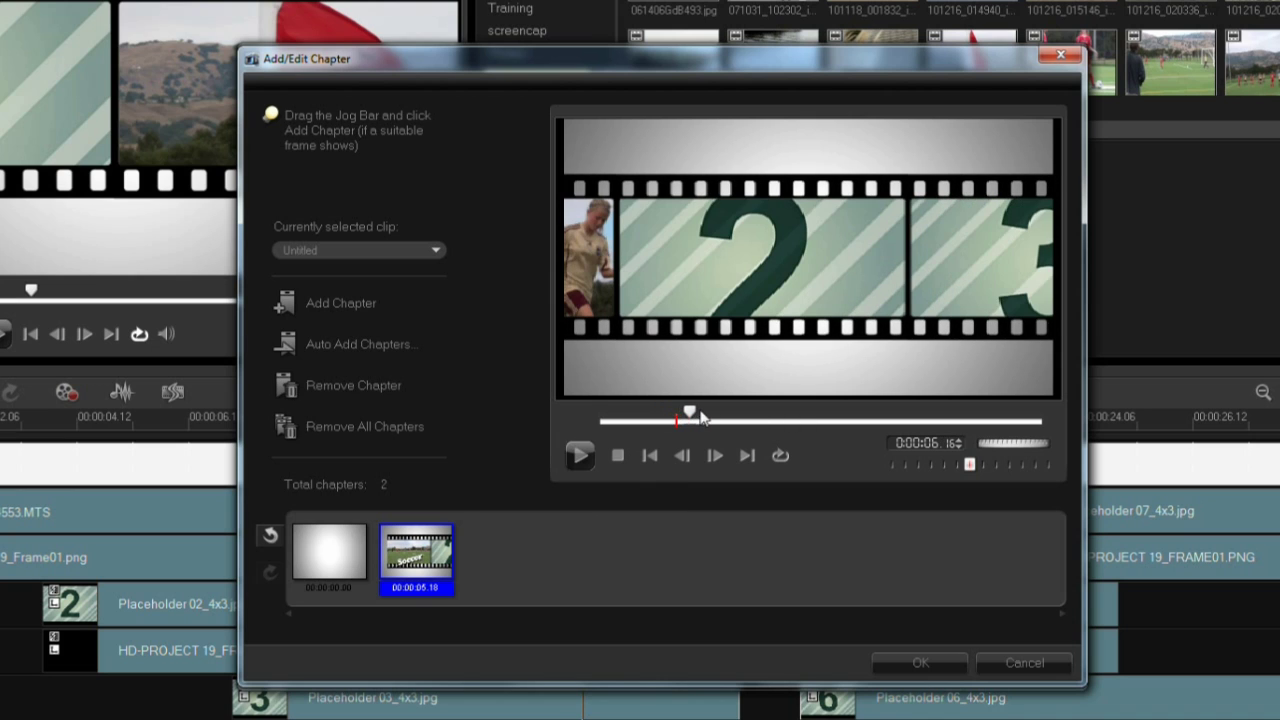
click(761, 419)
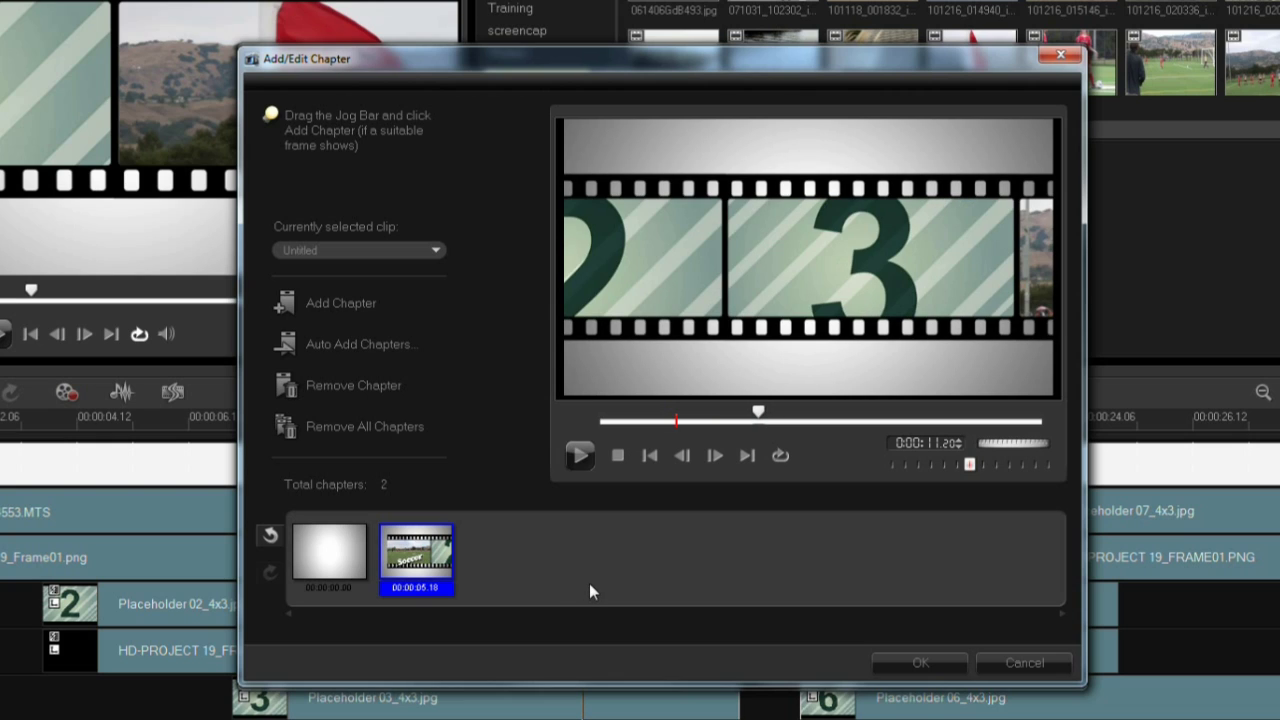
click(335, 304)
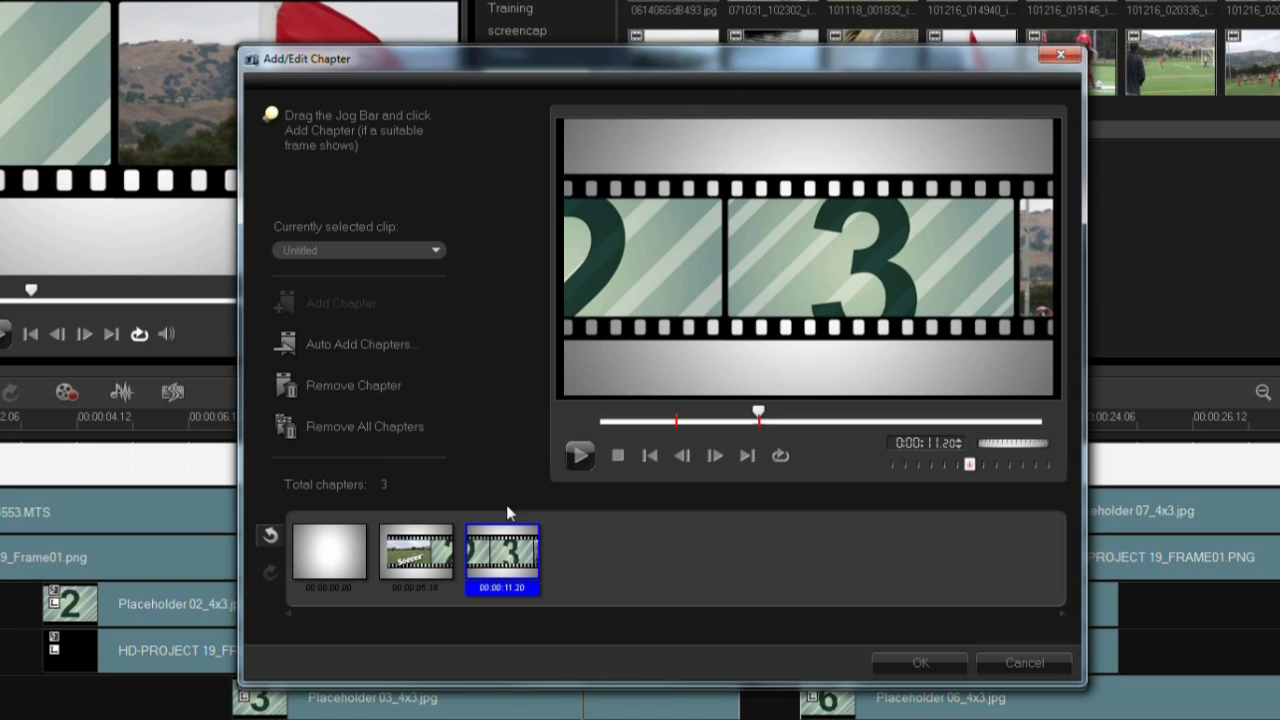
click(936, 672)
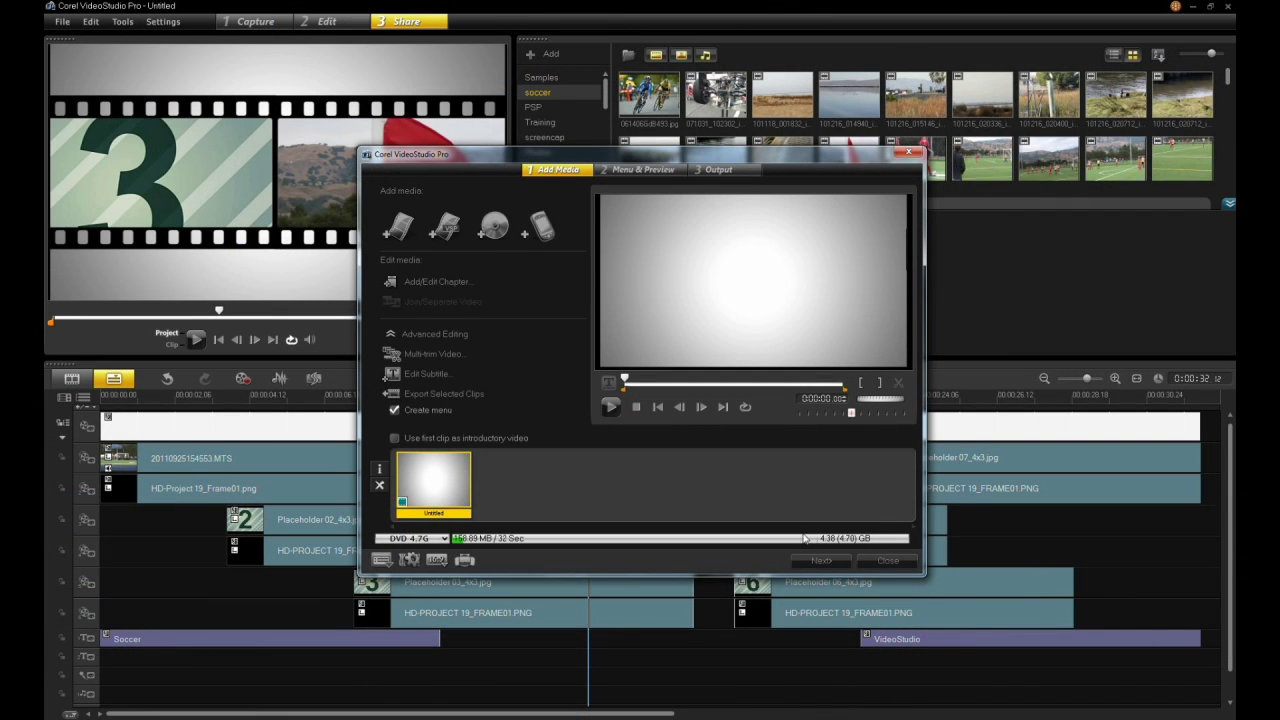
Step: Continue to the disc menu design and apply the dark SmartScene menu with the grid of rounded picture tiles
click(826, 561)
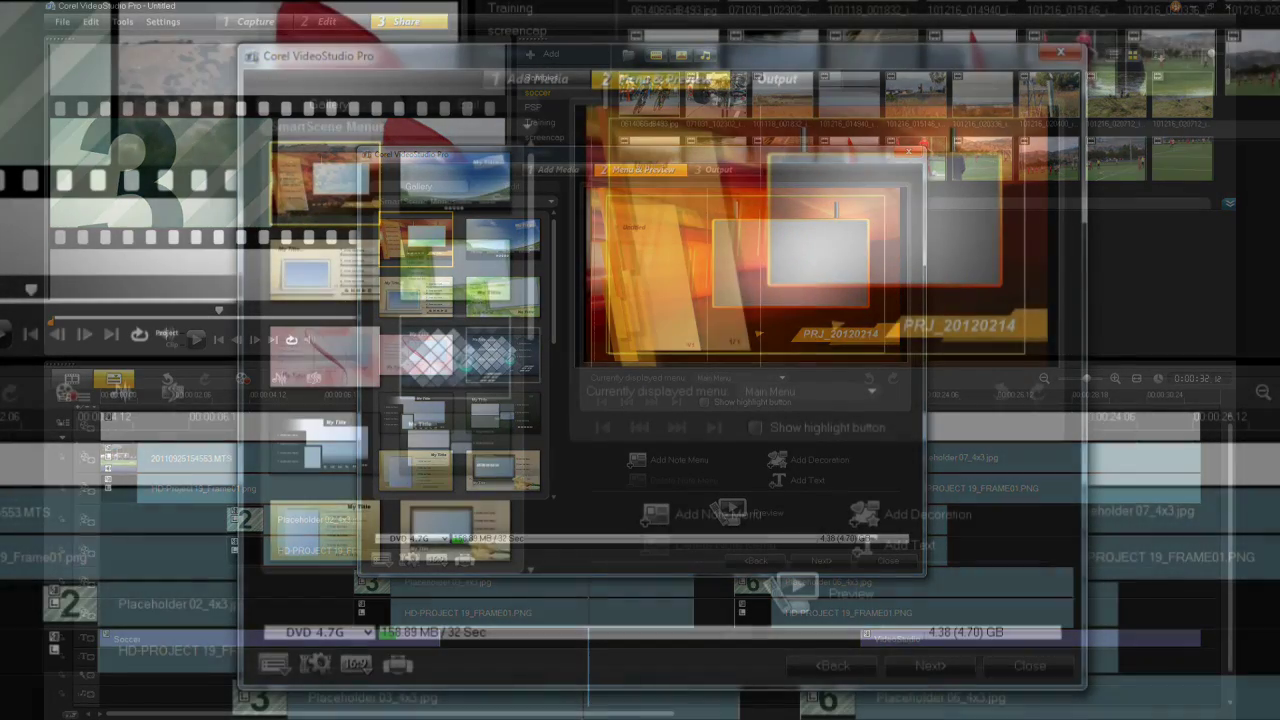
click(455, 357)
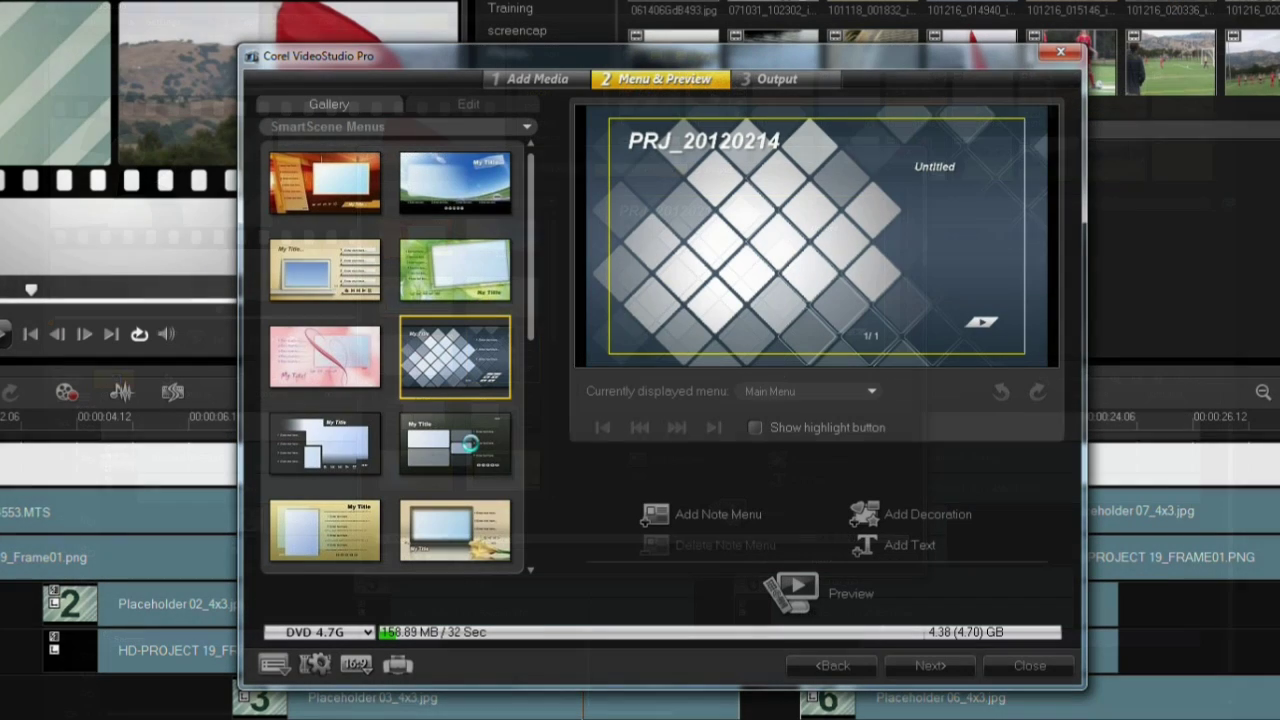
click(473, 449)
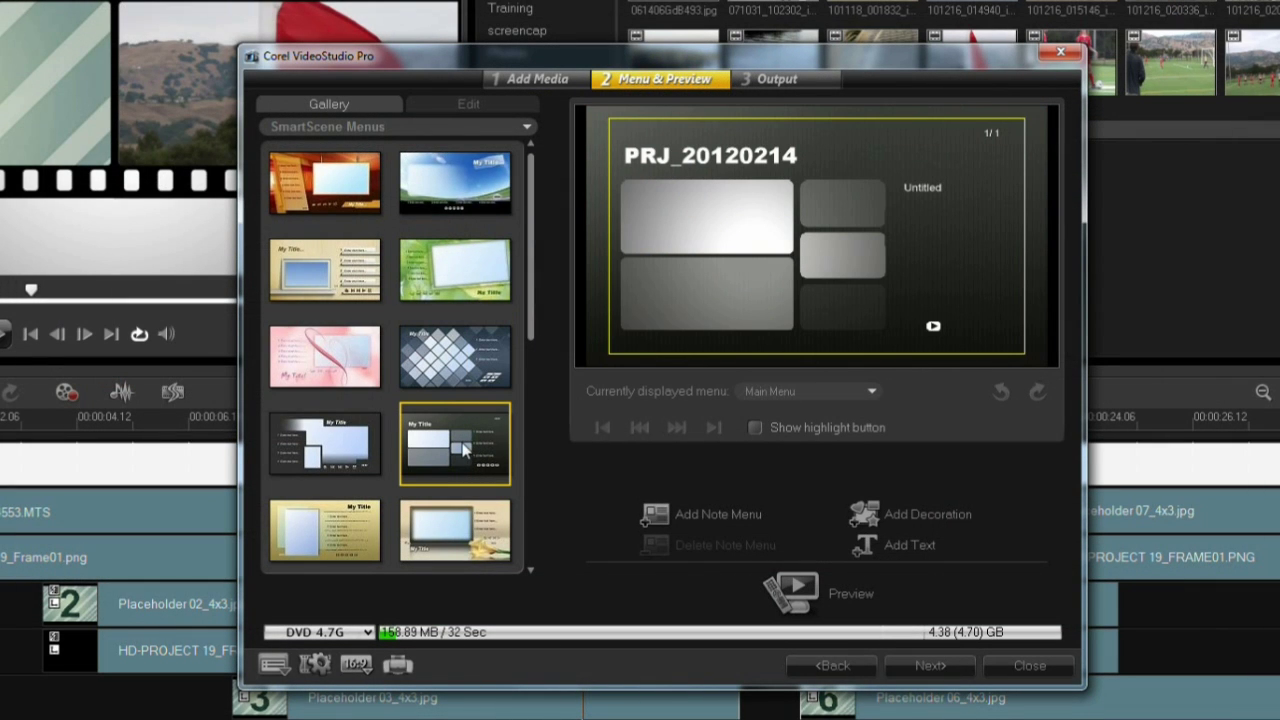
Step: Change the main menu's title to "Soccer" and its Untitled entry to "Game"
click(712, 157)
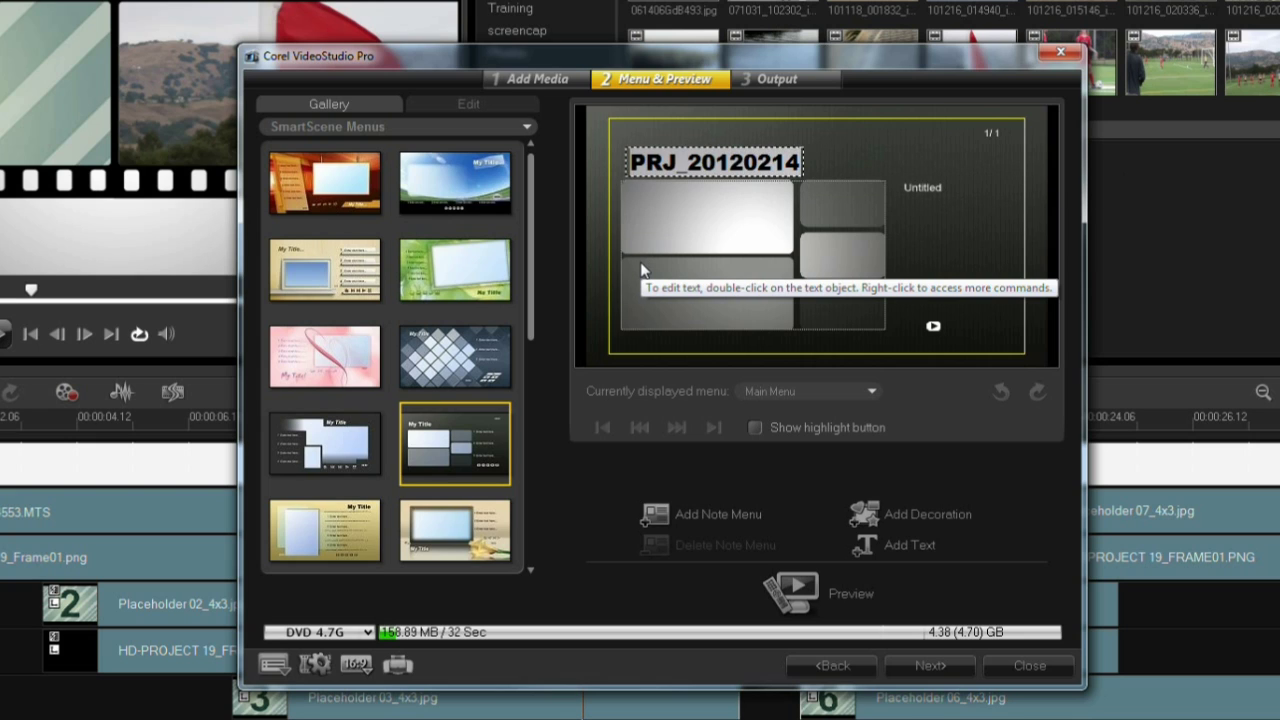
text(Soccer)
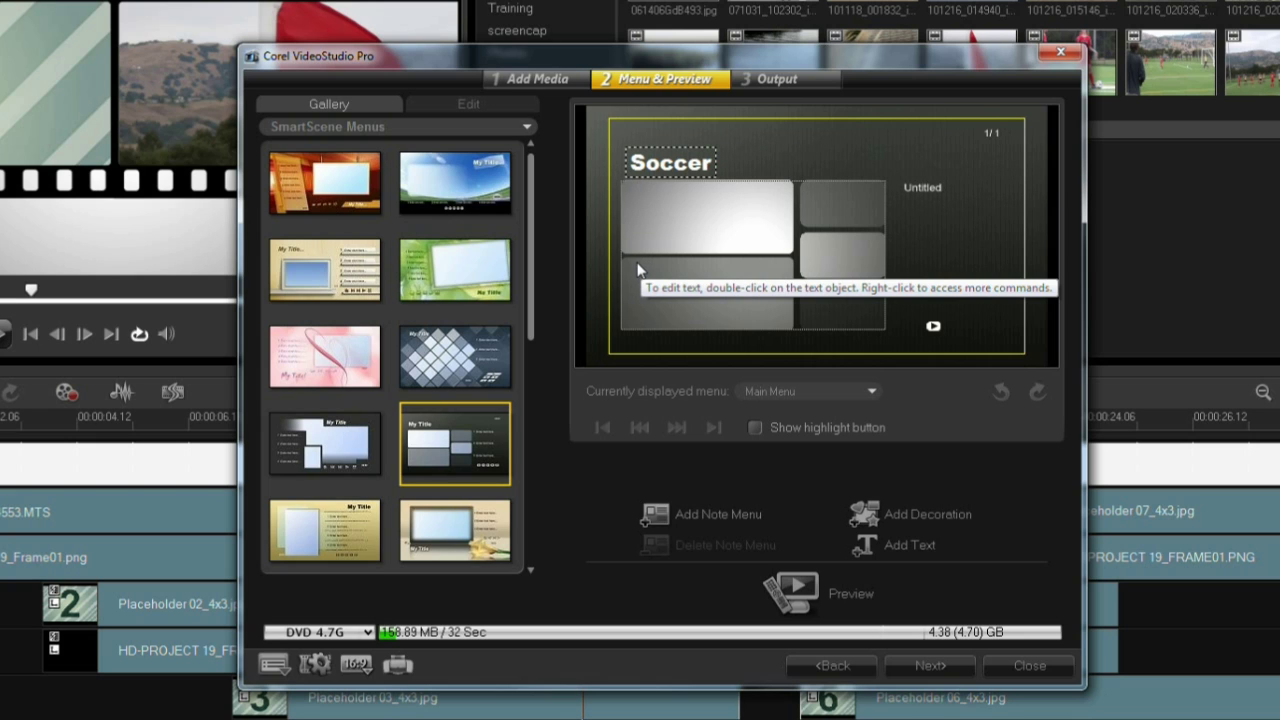
click(922, 189)
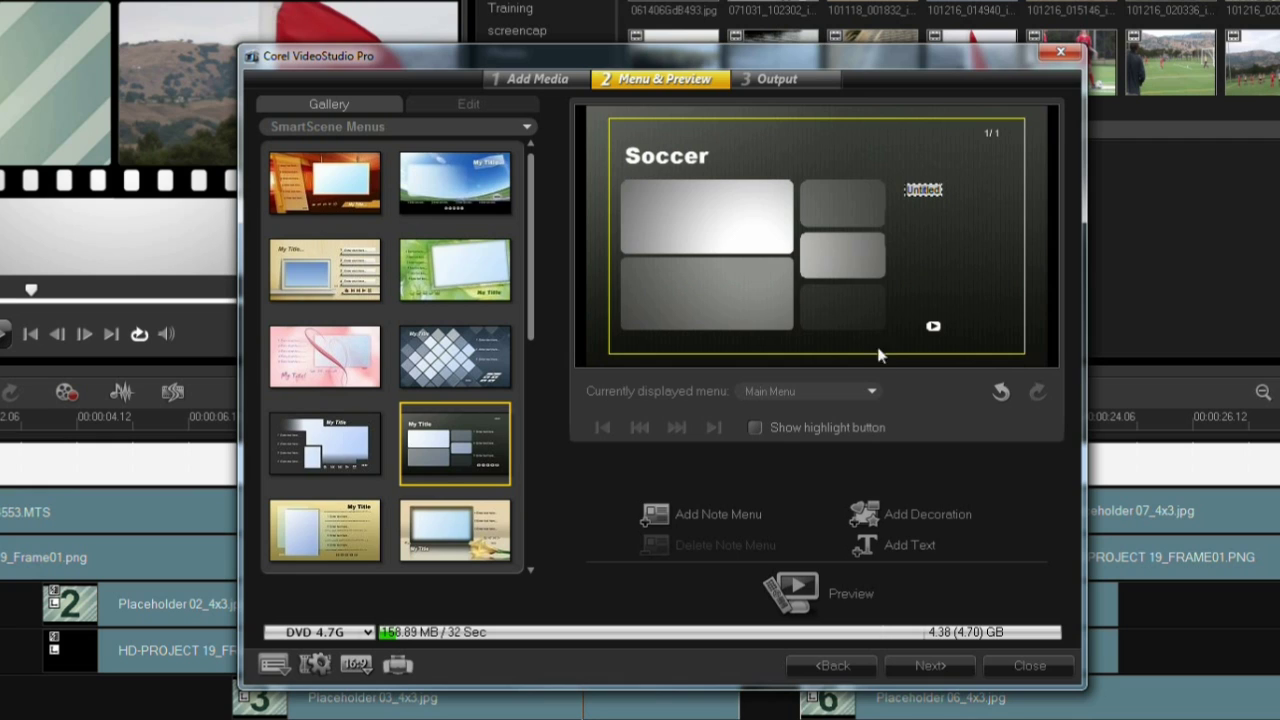
key(Delete)
text(Game)
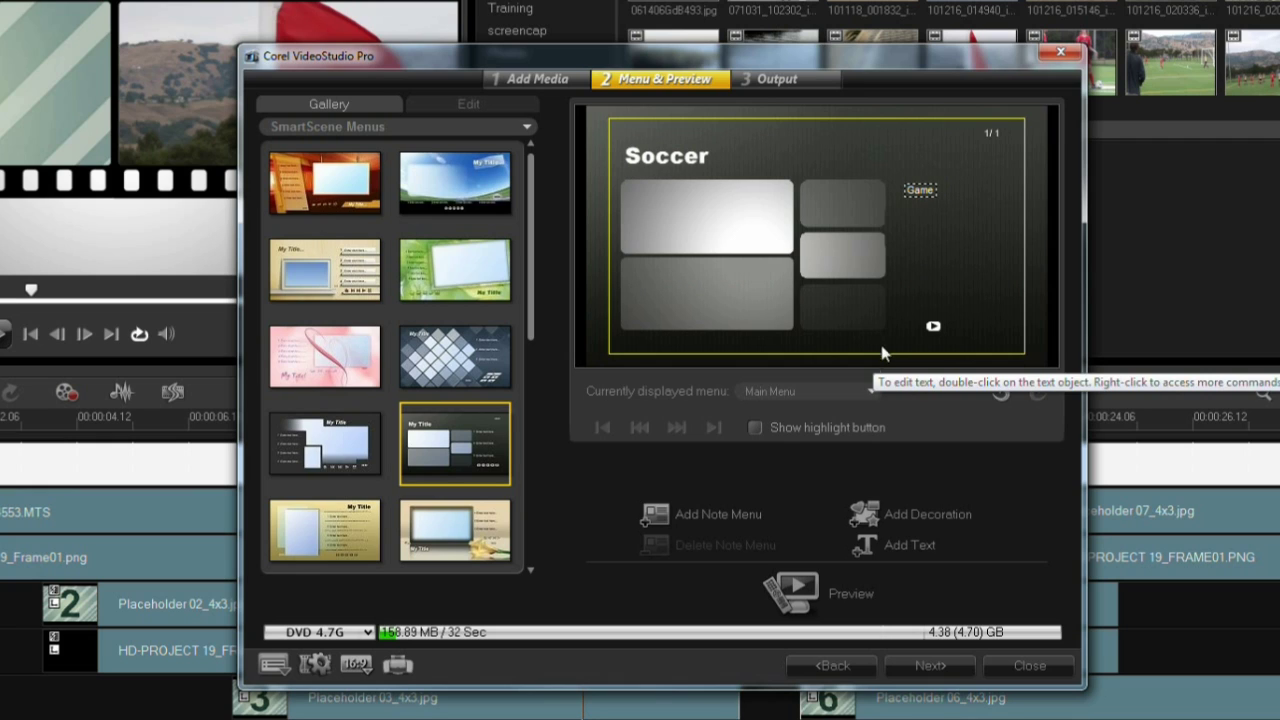
click(919, 246)
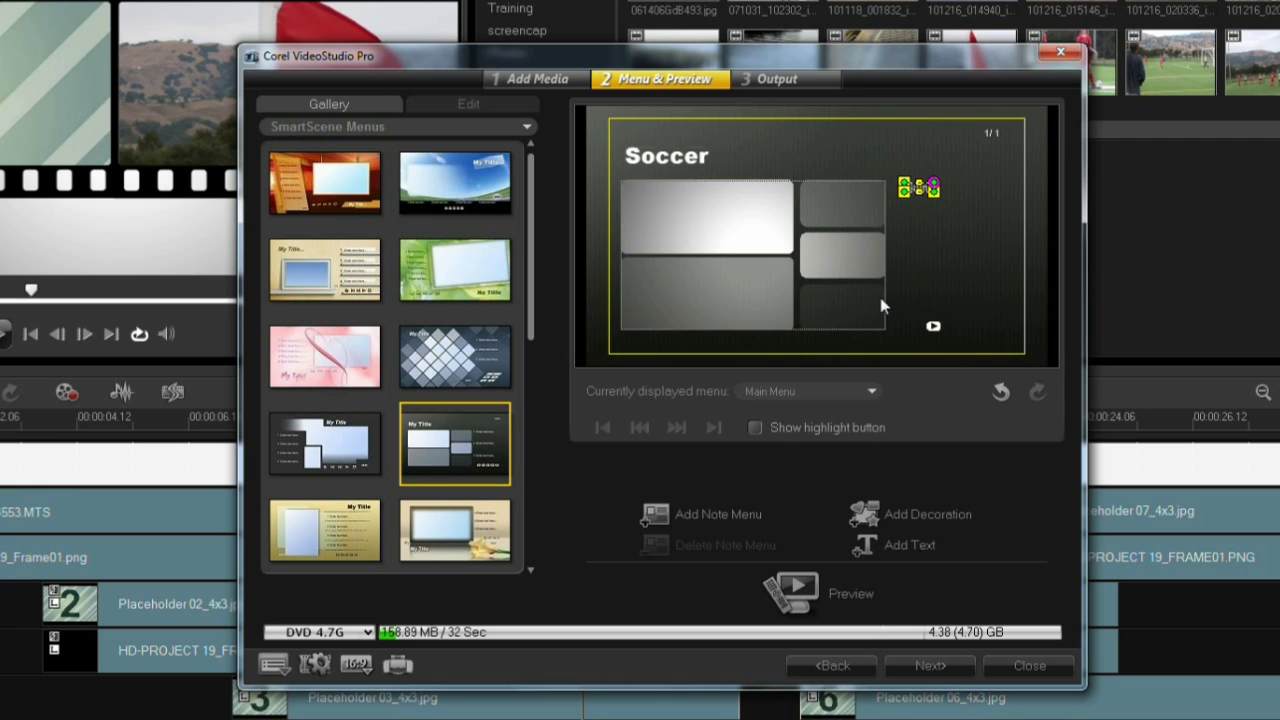
Step: Select the main menu's picture grid and its arrow button in turn, and display the Untitled chapter submenu
click(737, 229)
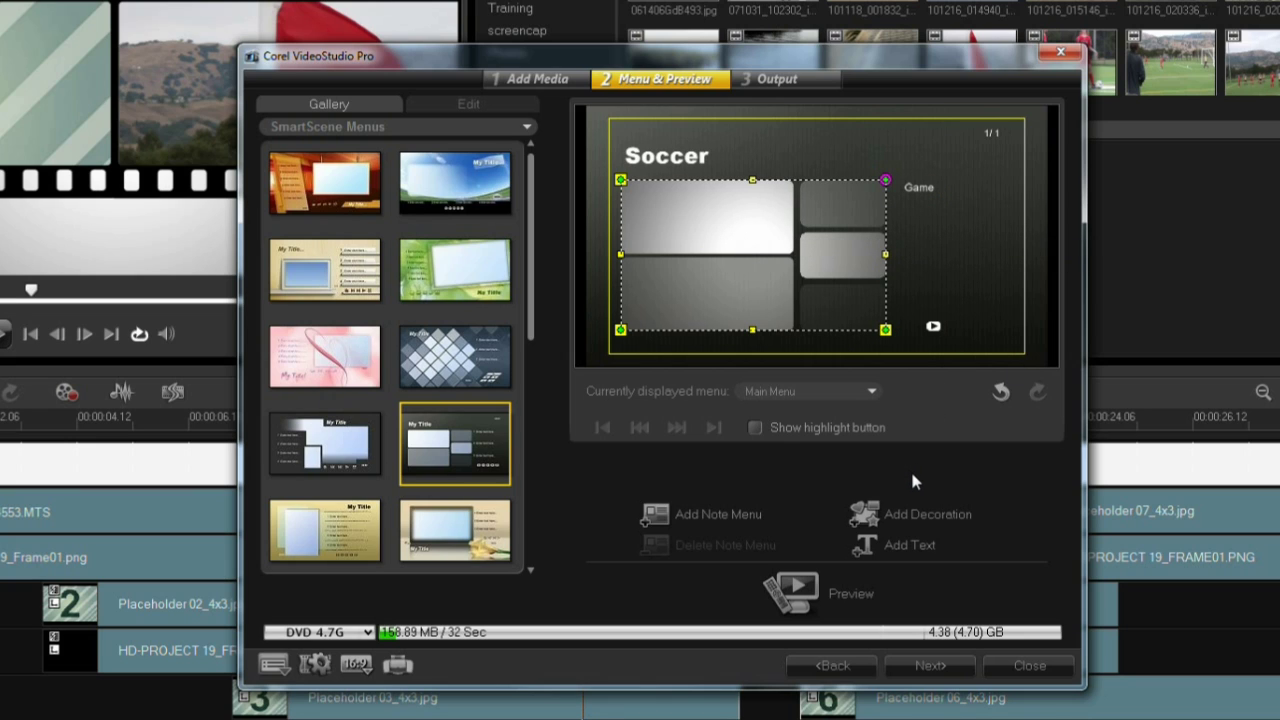
click(933, 328)
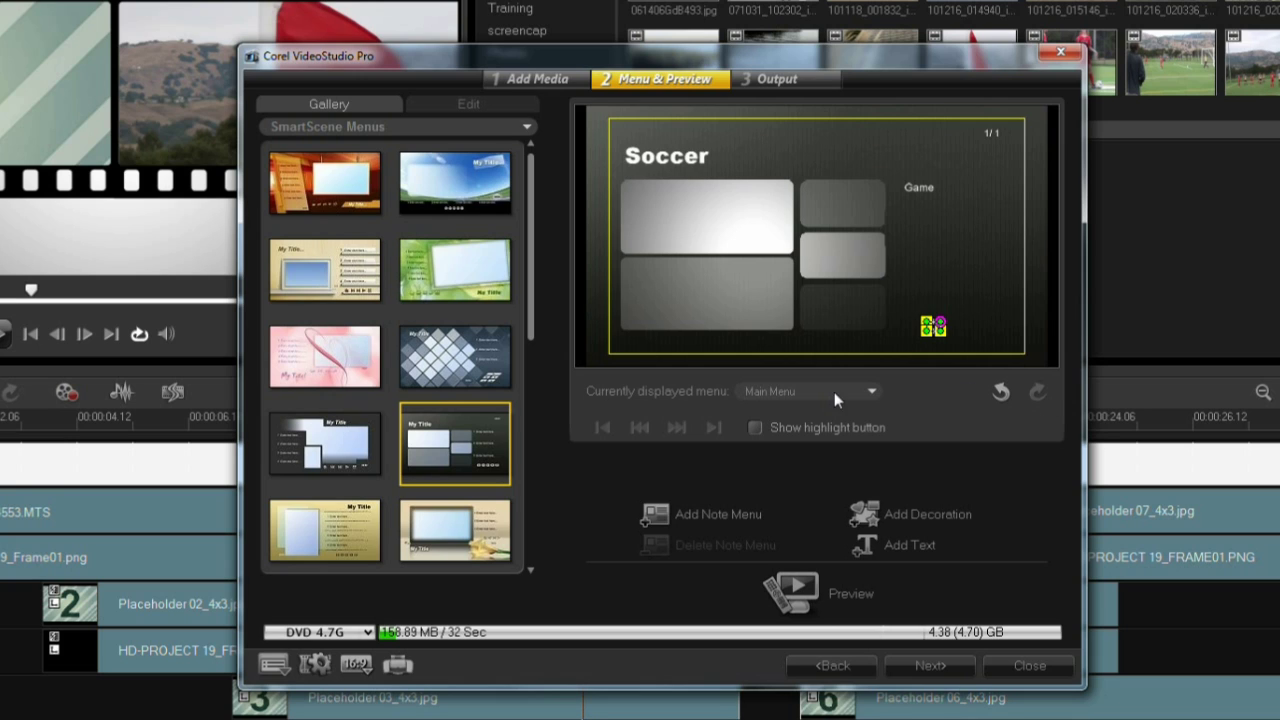
click(871, 392)
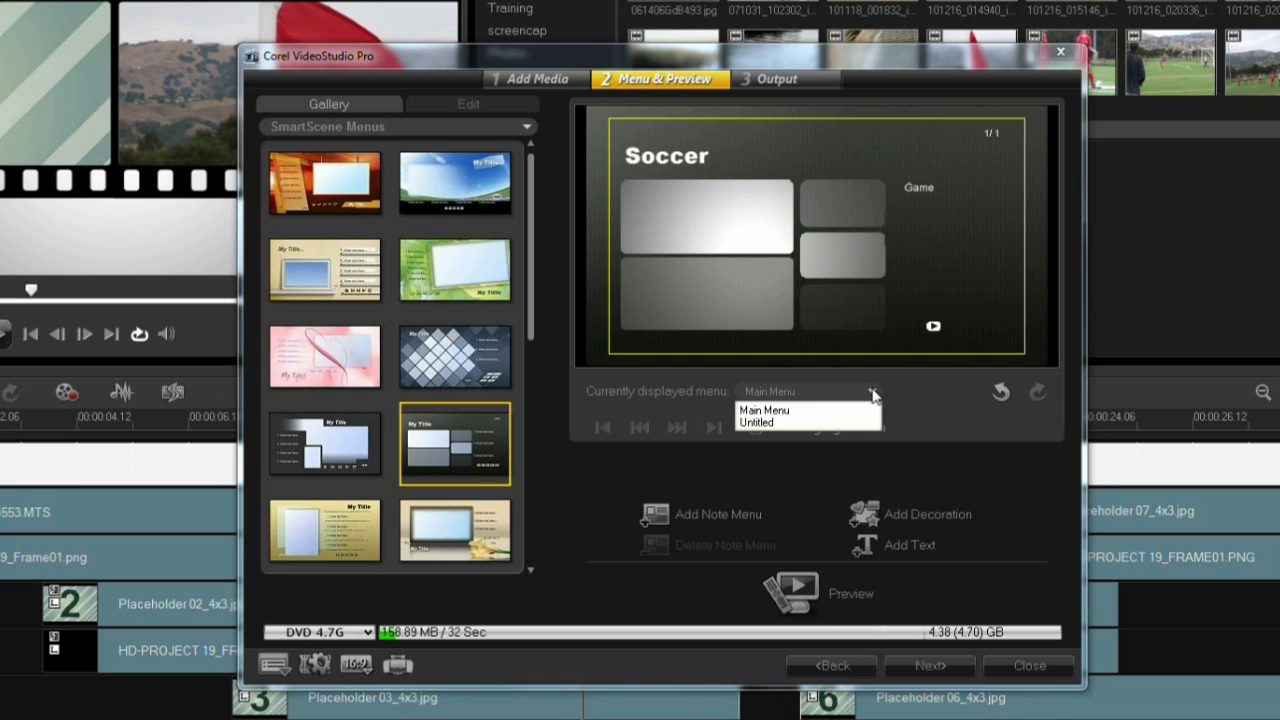
click(793, 410)
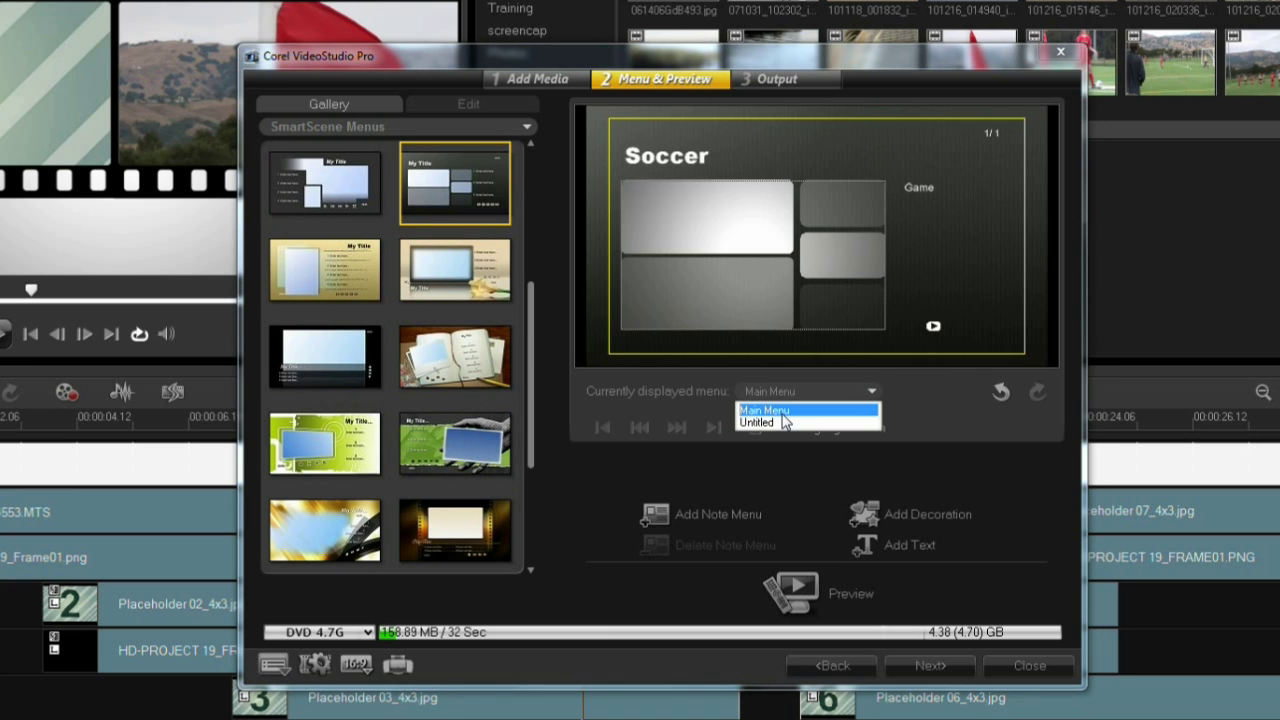
click(779, 421)
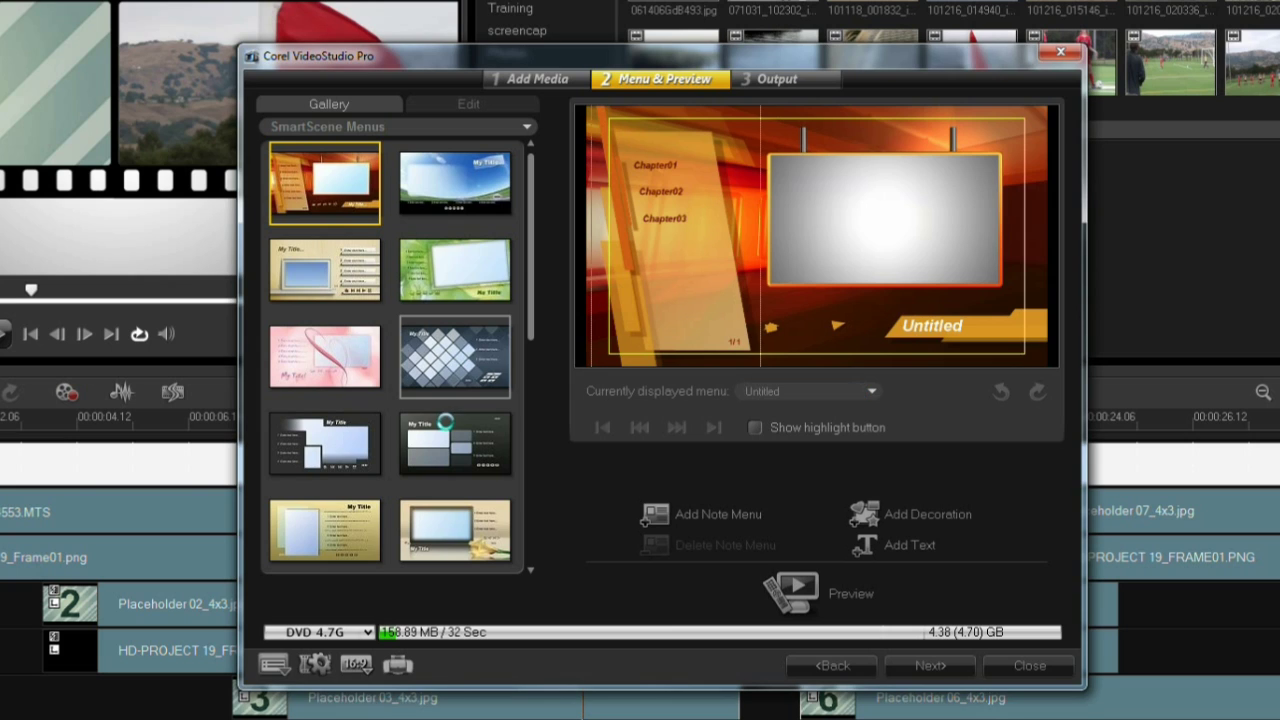
Step: Apply the blue SmartScene menu with diamond tiles to the chapter submenu and select its three chapter entries and title in turn
click(456, 370)
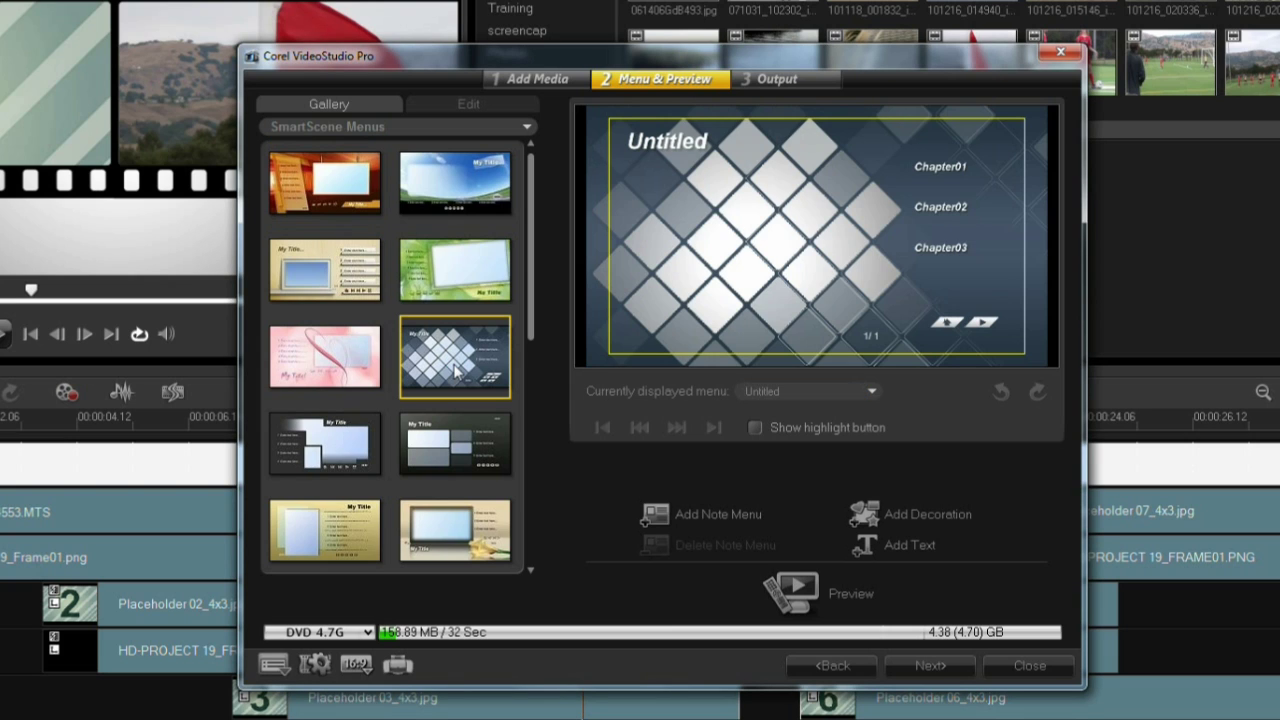
click(941, 165)
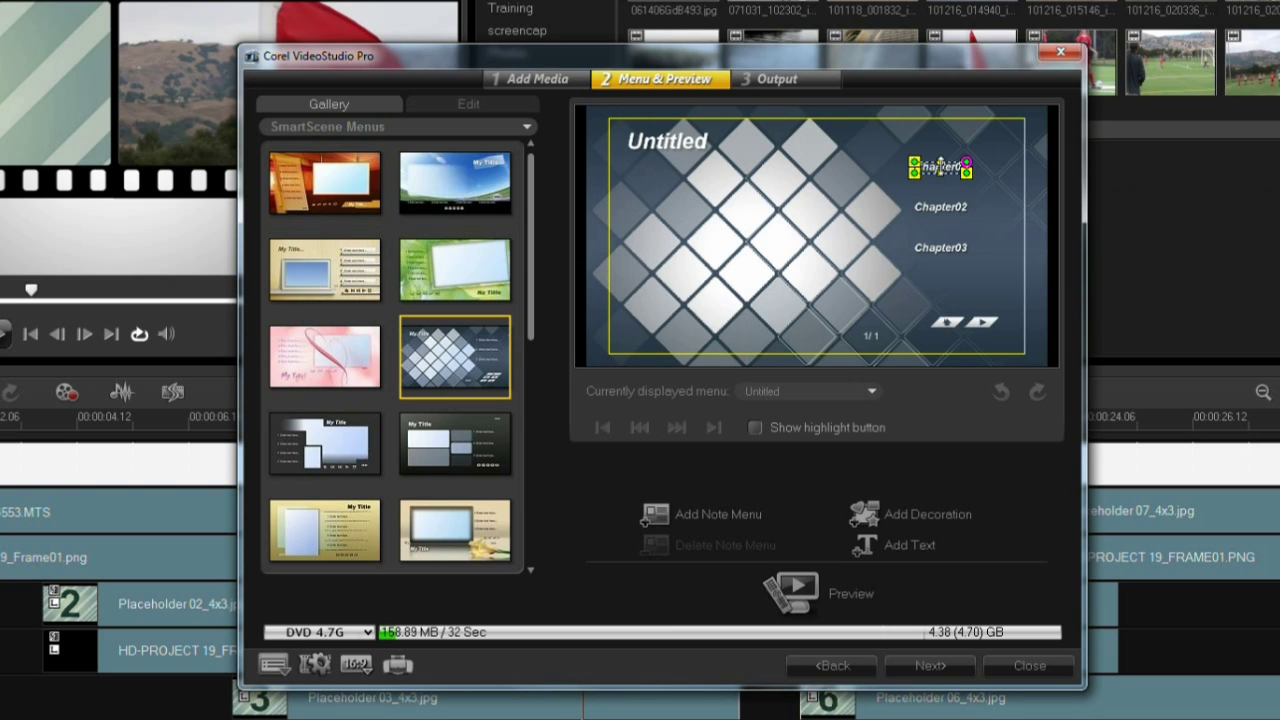
click(940, 206)
click(940, 247)
click(676, 136)
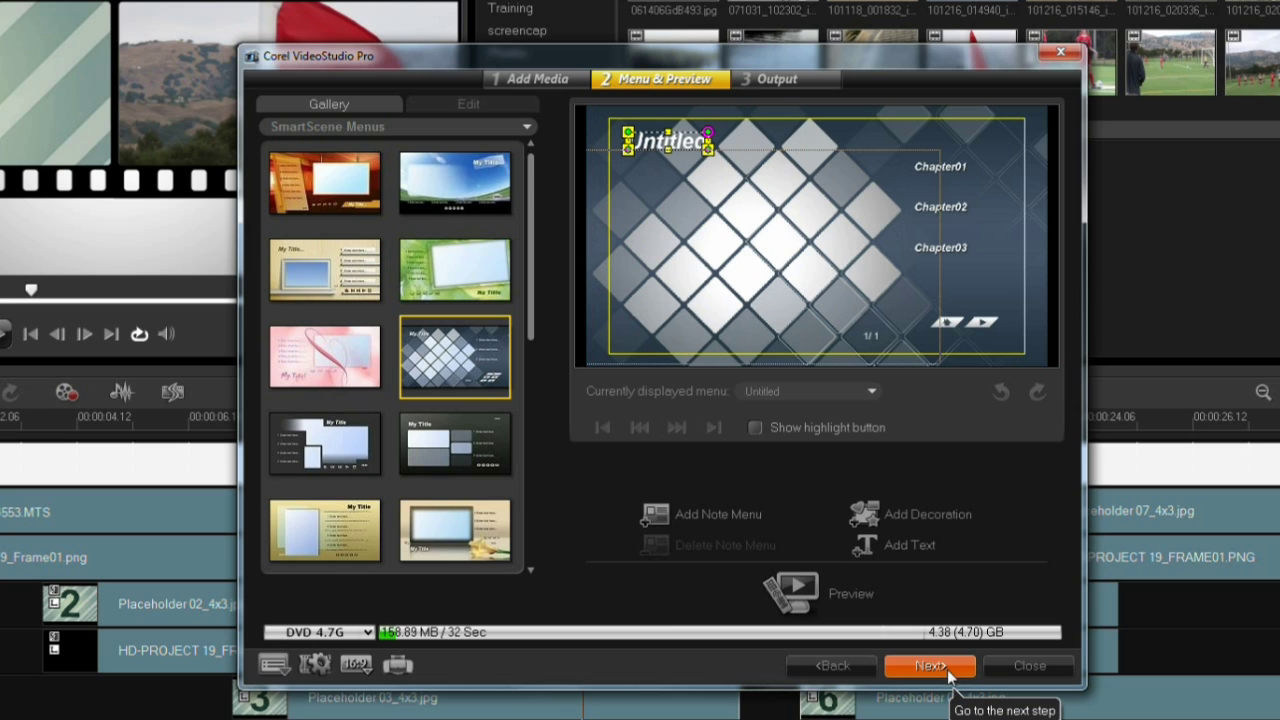
Step: Preview the disc menus with the simulated remote control and return to the menu design
click(796, 588)
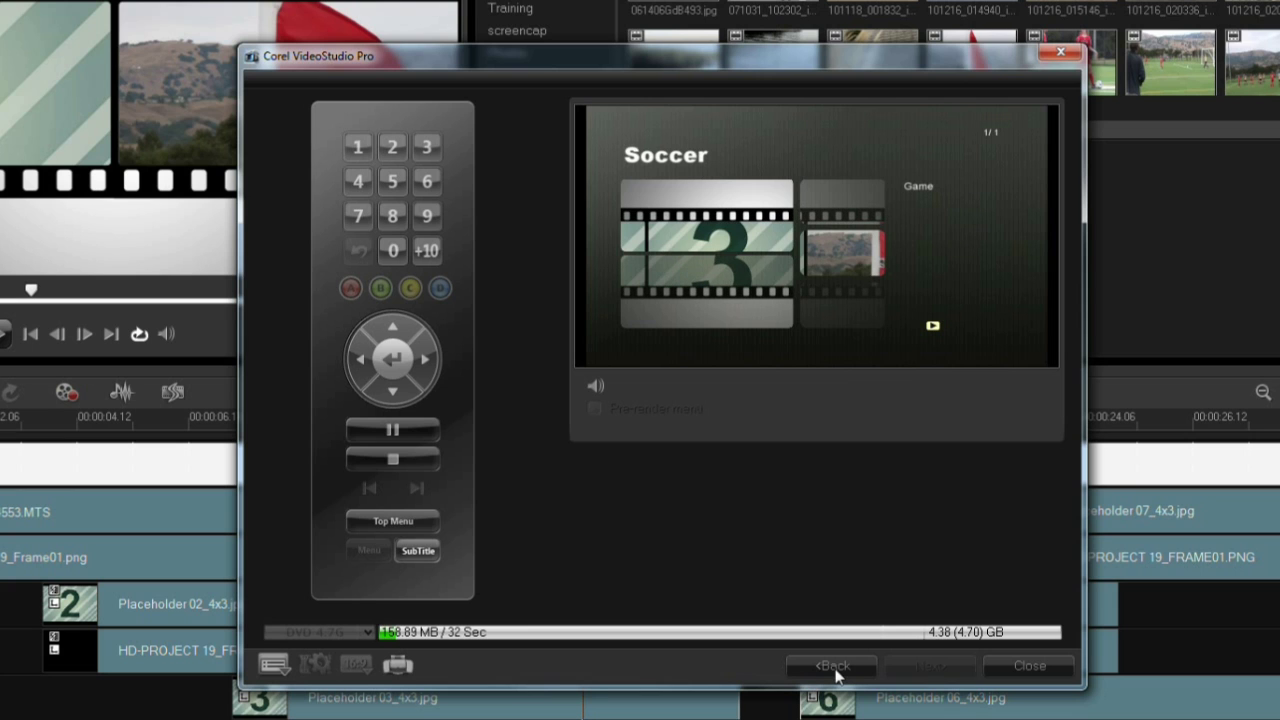
click(829, 667)
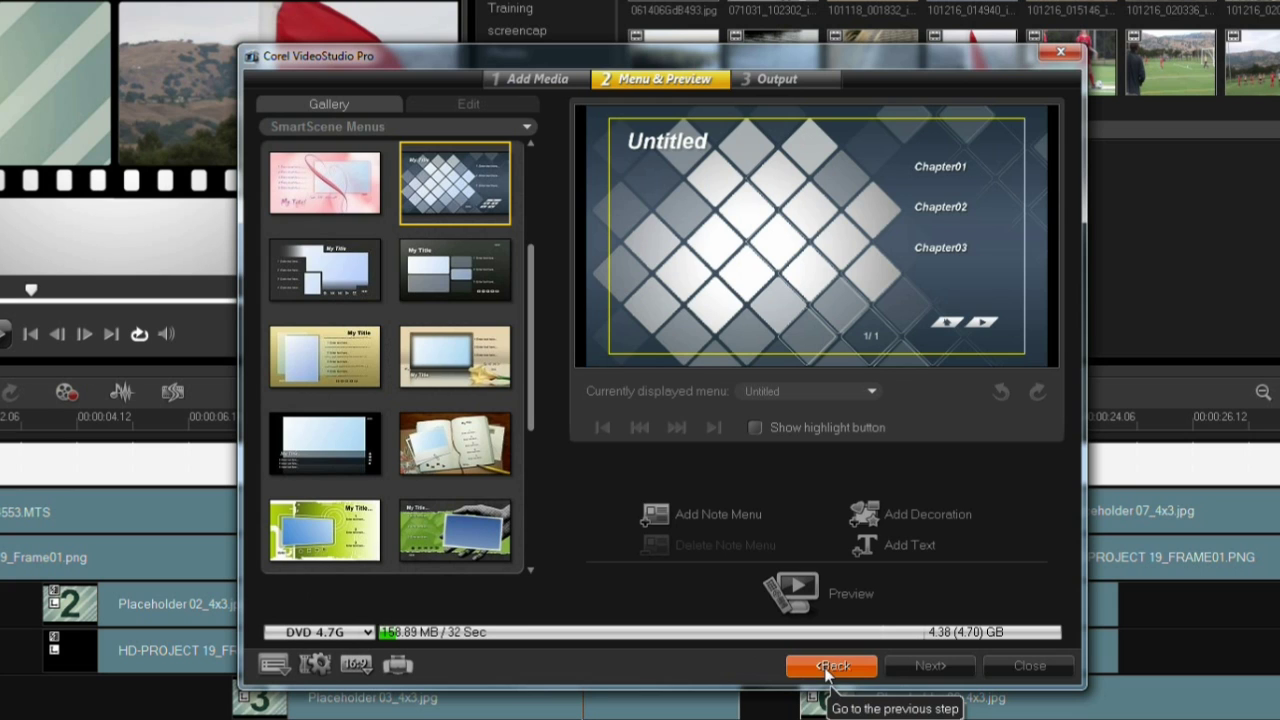
Step: Continue to the disc output settings and examine the recording format, burner drive and Create to disc options
click(940, 666)
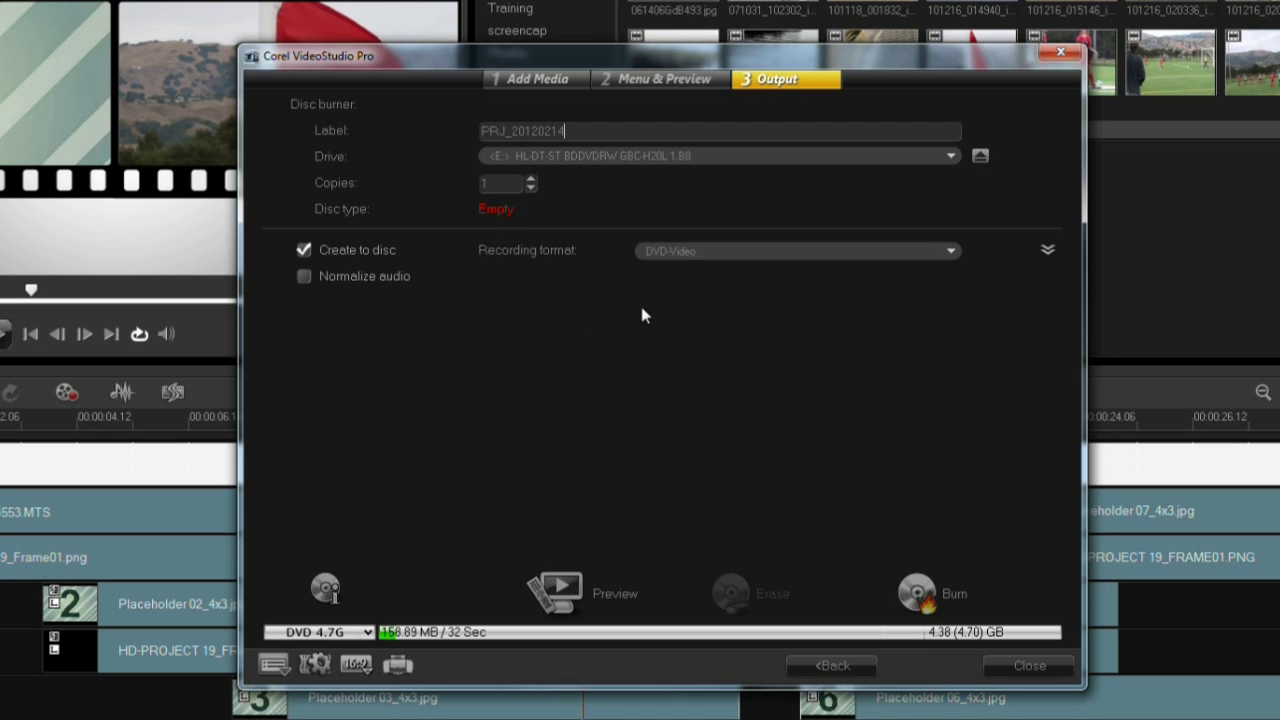
click(679, 248)
click(682, 232)
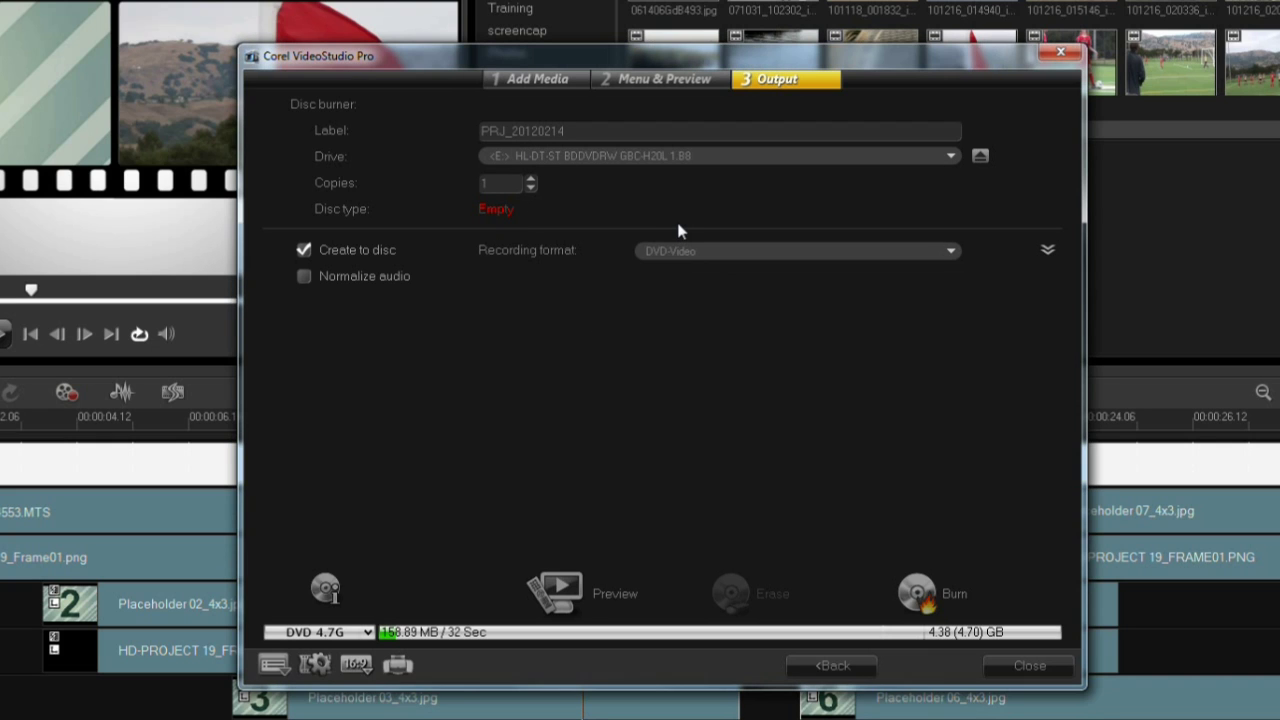
click(657, 157)
click(630, 174)
click(319, 254)
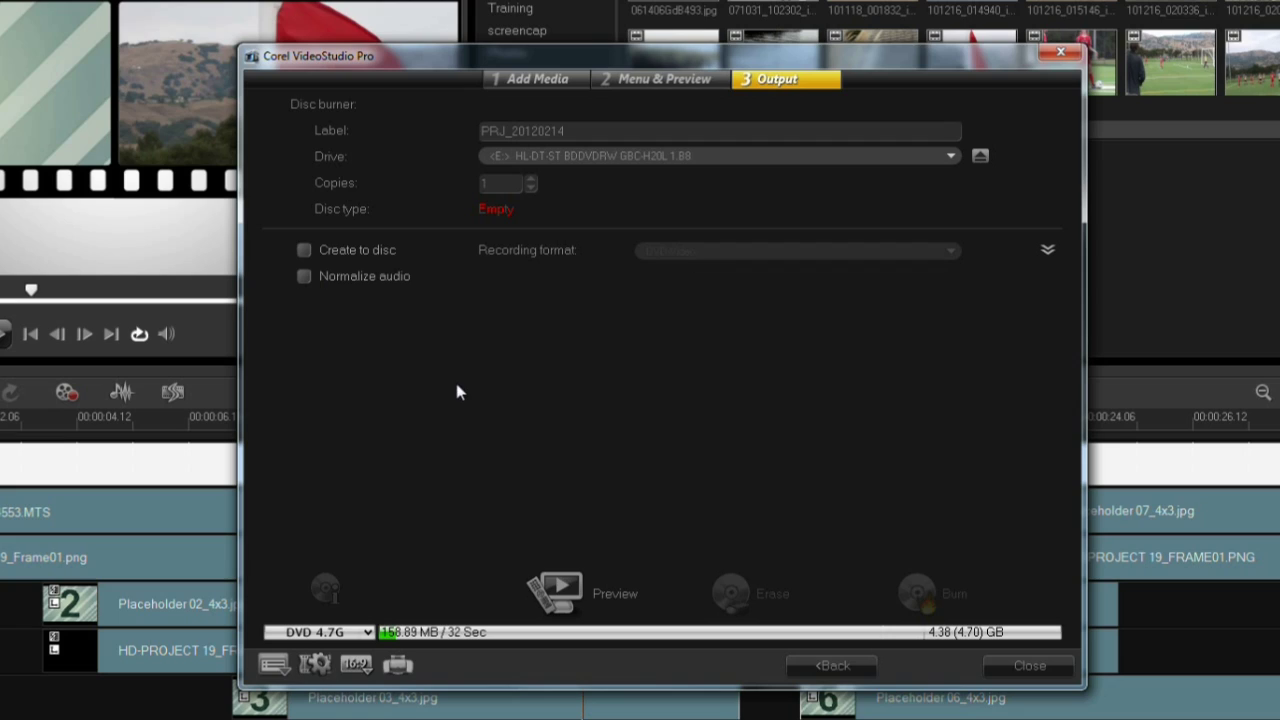
click(306, 249)
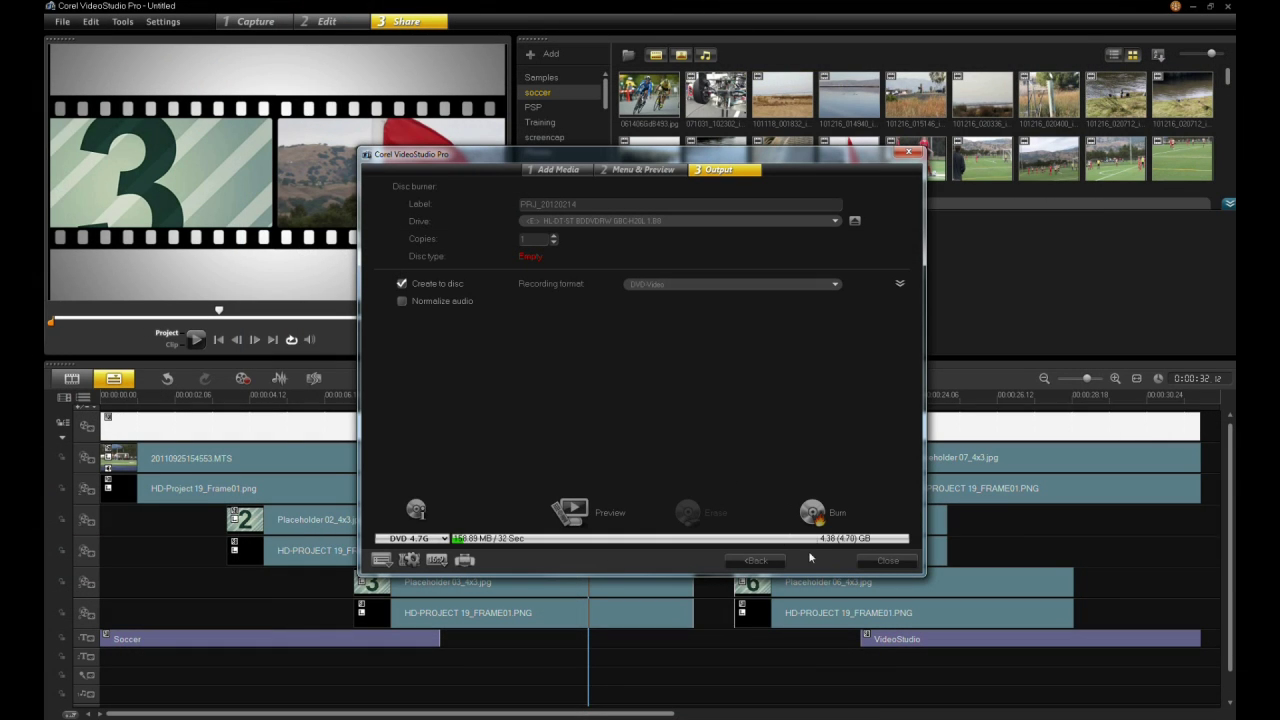
Step: Close the disc authoring window and move the timeline playhead back to the second green chapter marker
click(885, 564)
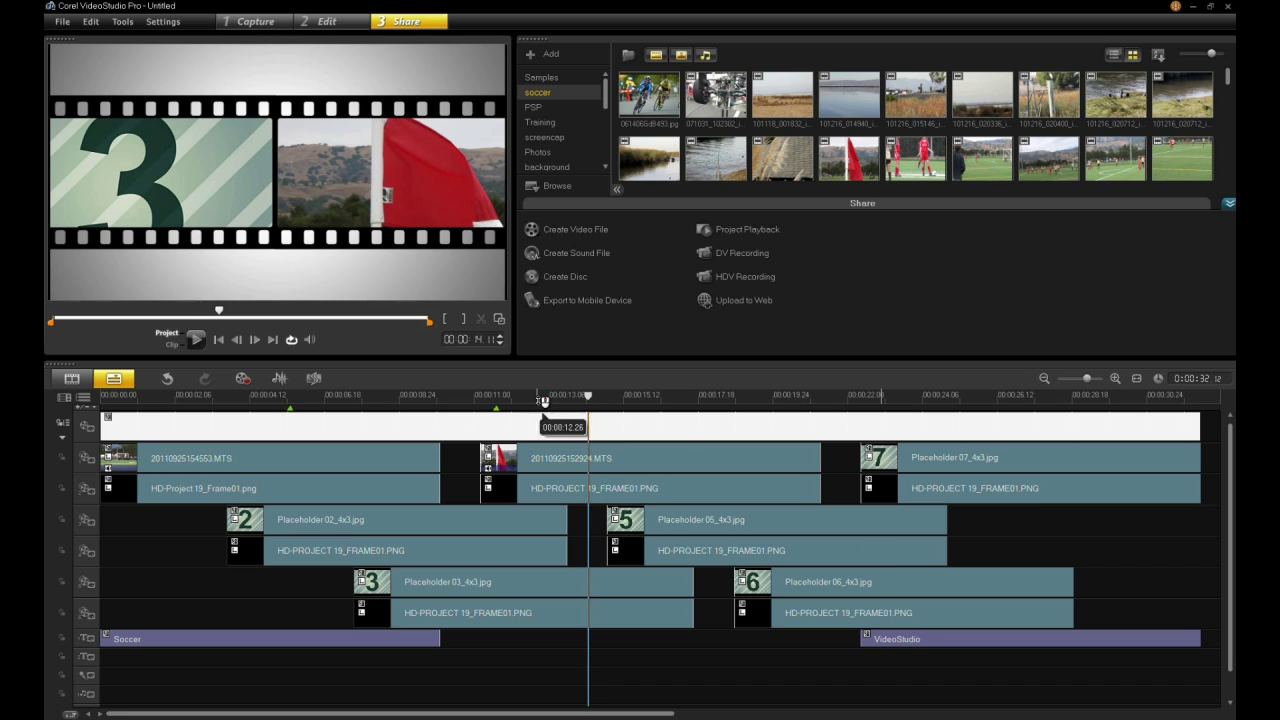
drag(528, 399, 493, 440)
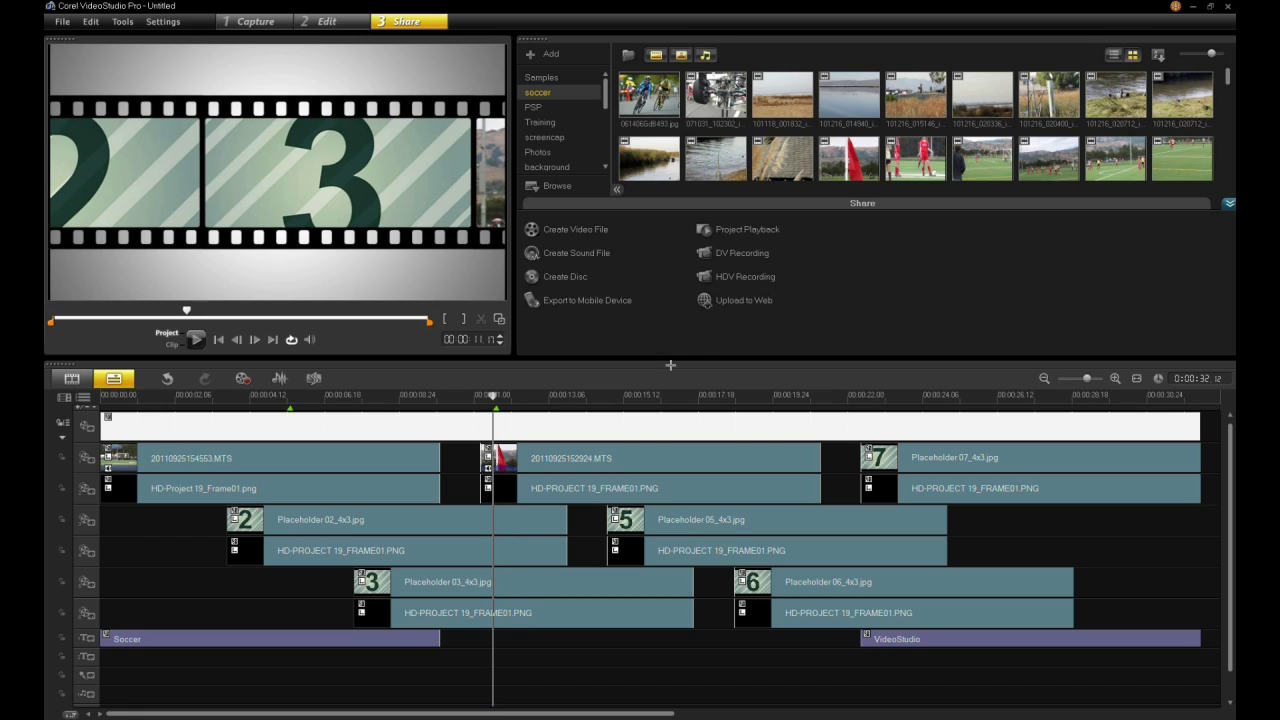